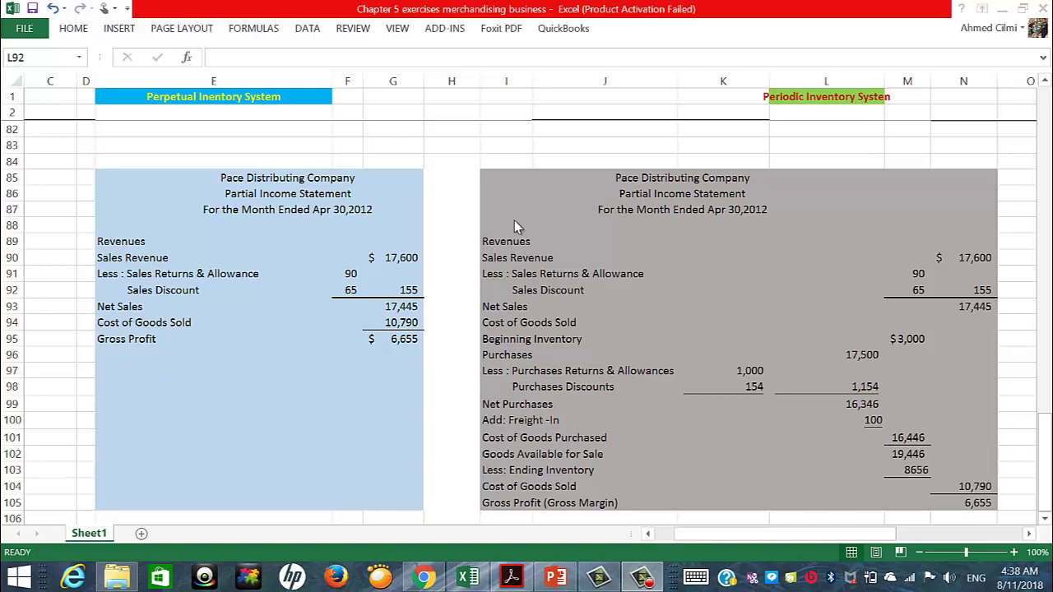
# Examine the P5-2A merchandising transactions of Pace Distributing Company, from the introduction to the April 2 purchase and April 4 sale.
pyautogui.click(1047, 77)
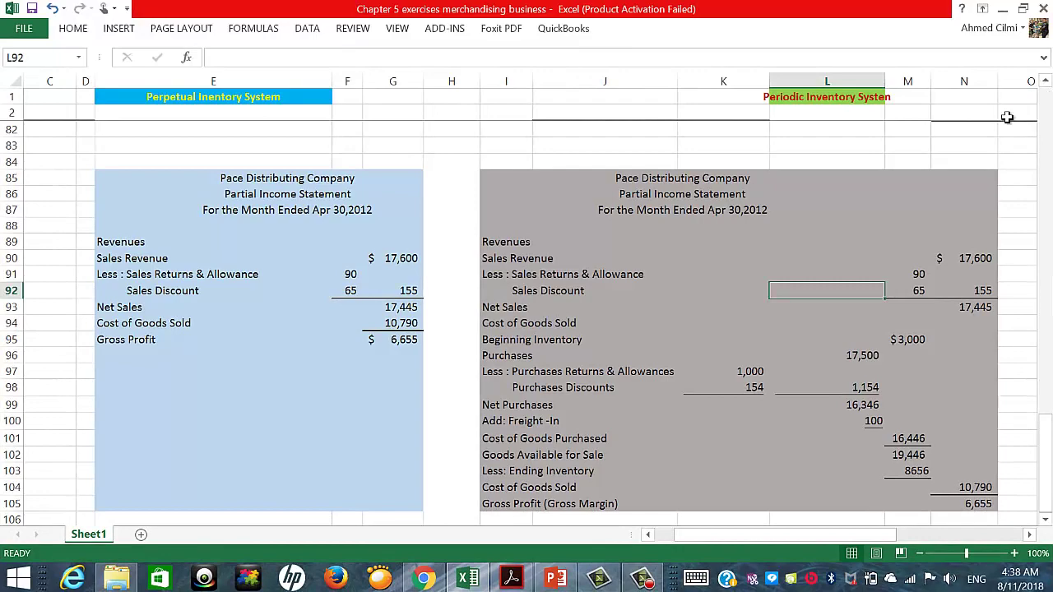
pyautogui.scroll(17, 642, 170)
pyautogui.click(576, 176)
pyautogui.scroll(9, 528, 185)
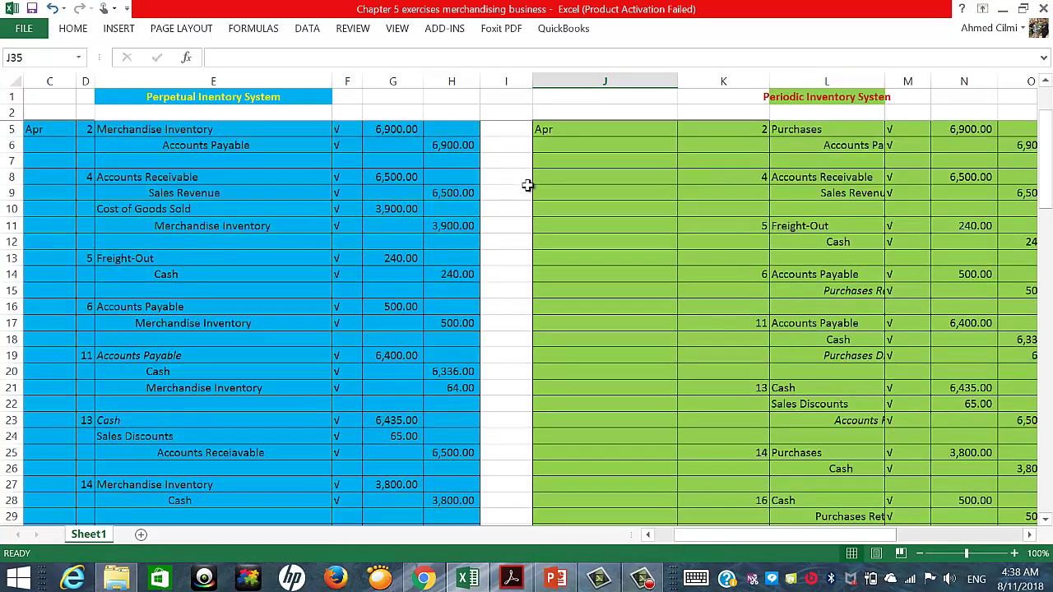
pyautogui.scroll(1, 527, 185)
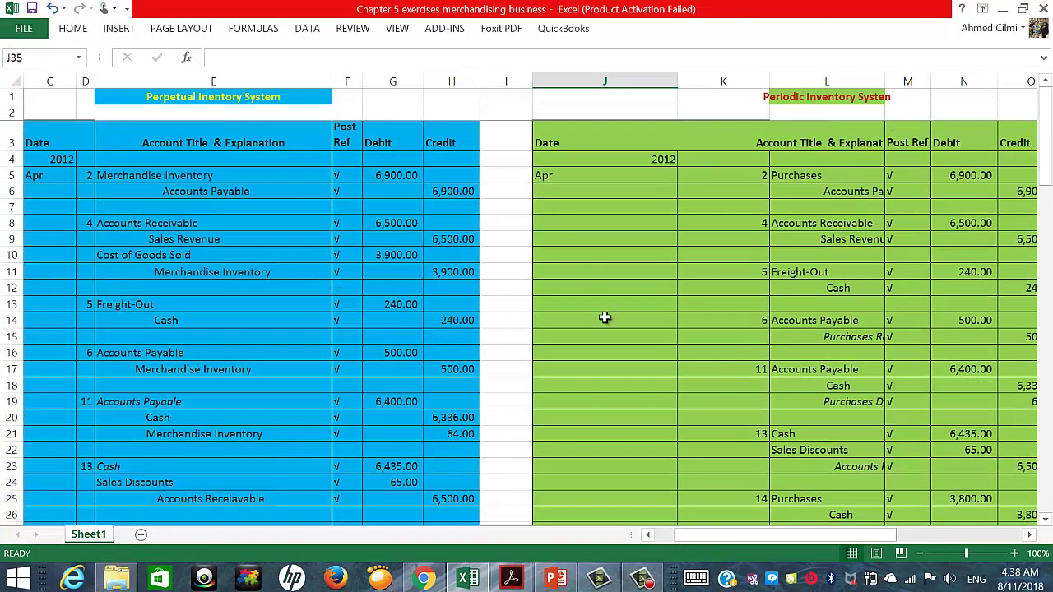
pyautogui.click(655, 536)
pyautogui.click(655, 536)
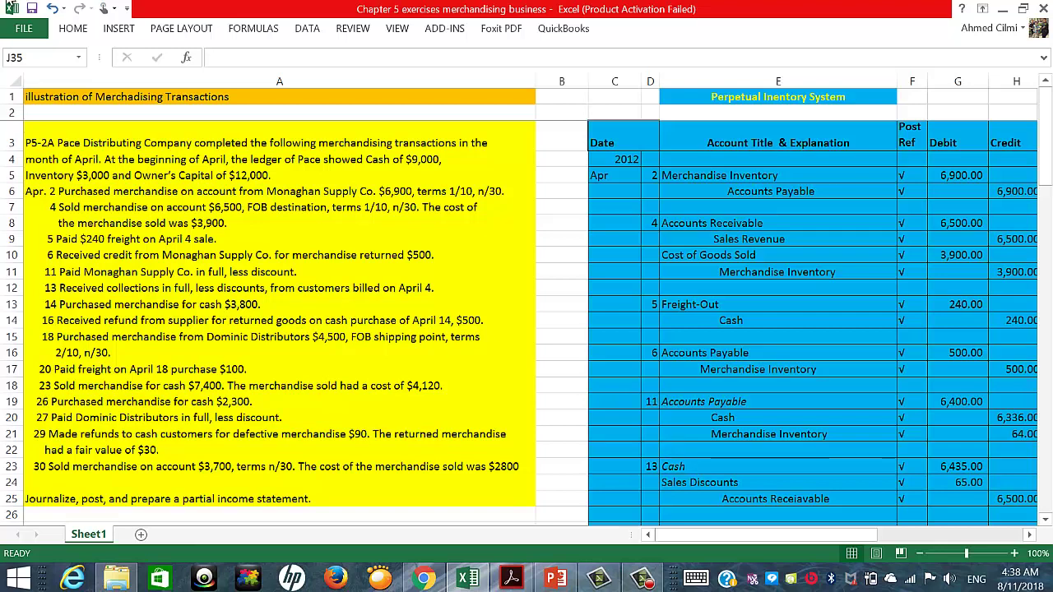
pyautogui.click(201, 145)
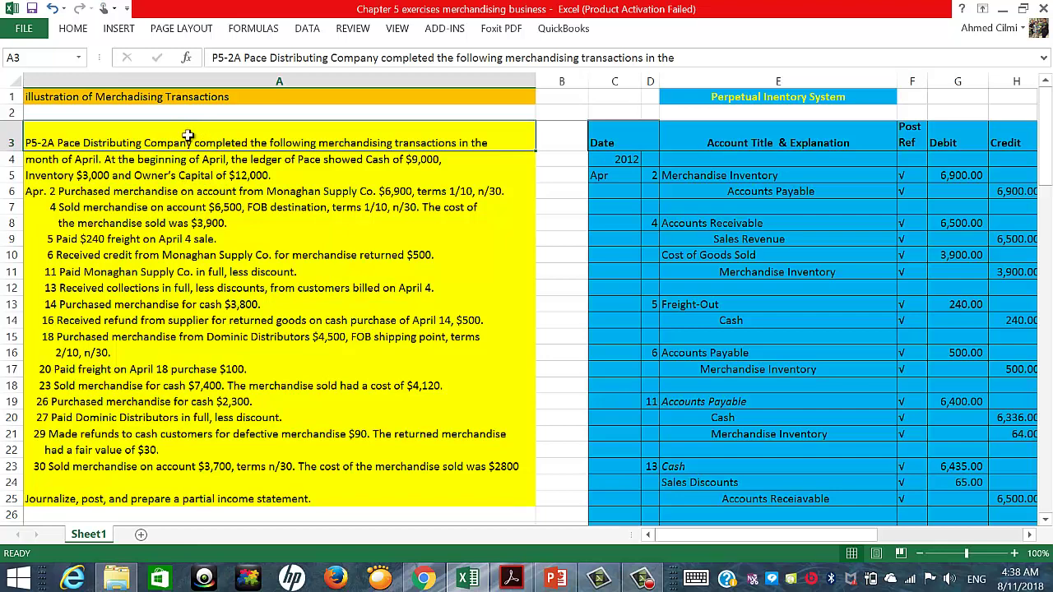
pyautogui.click(152, 191)
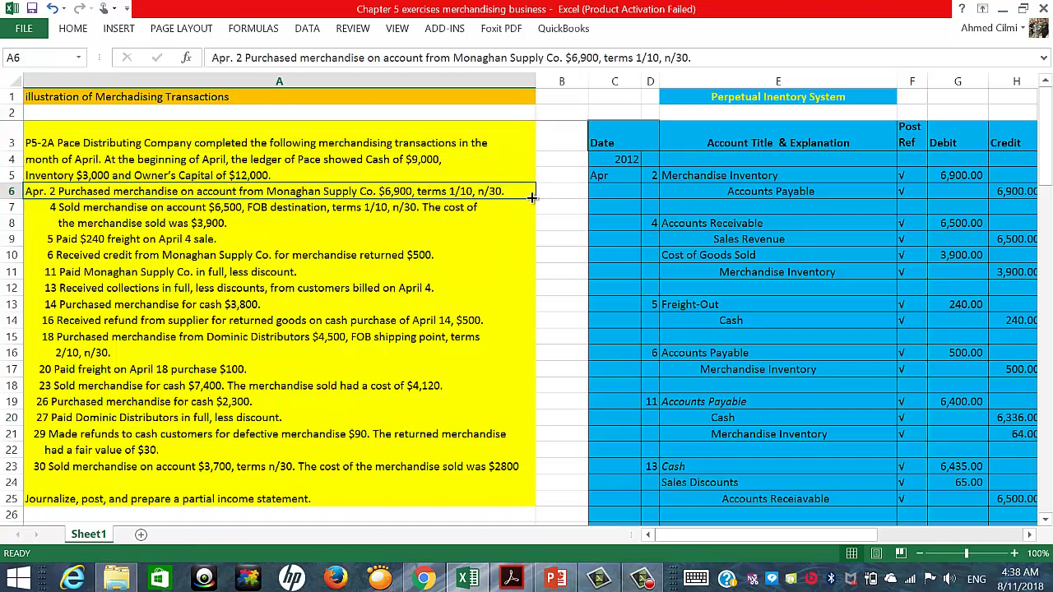
pyautogui.click(269, 208)
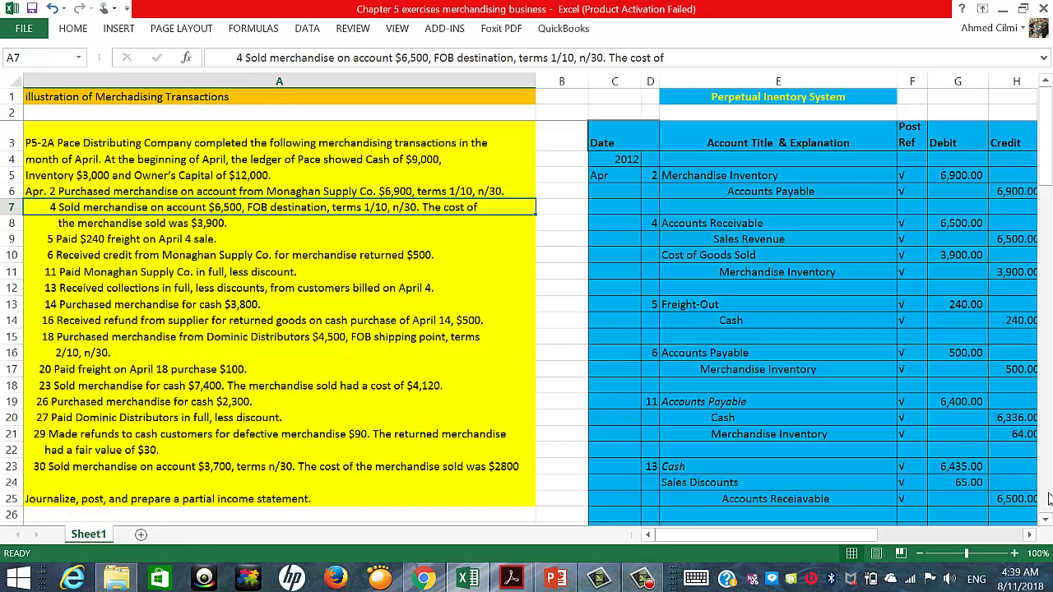
# Compare how the perpetual and periodic journals record the April 2 purchase of merchandise on account.
pyautogui.click(1029, 536)
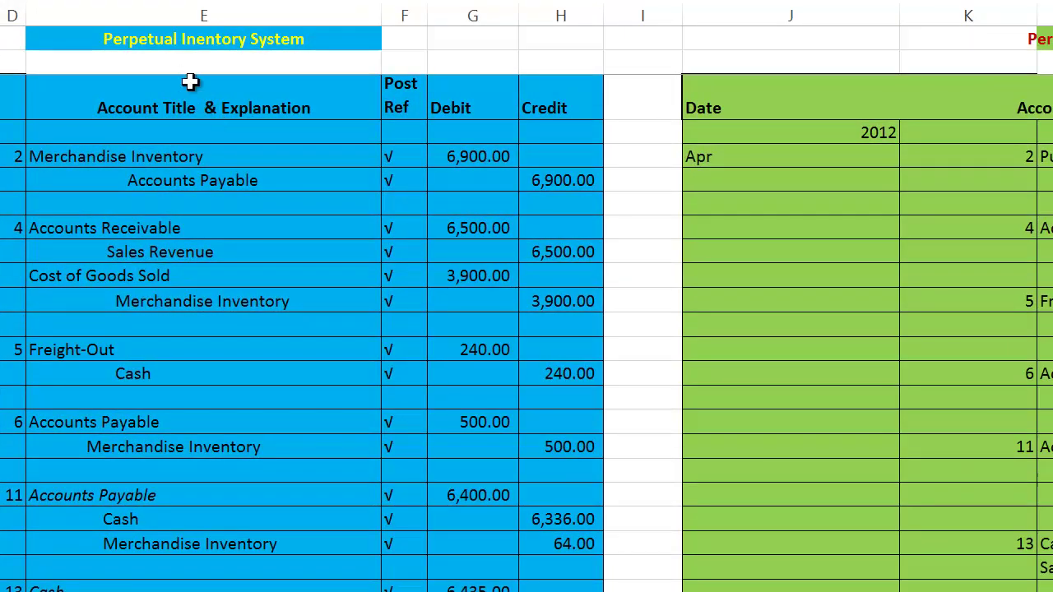
pyautogui.click(178, 36)
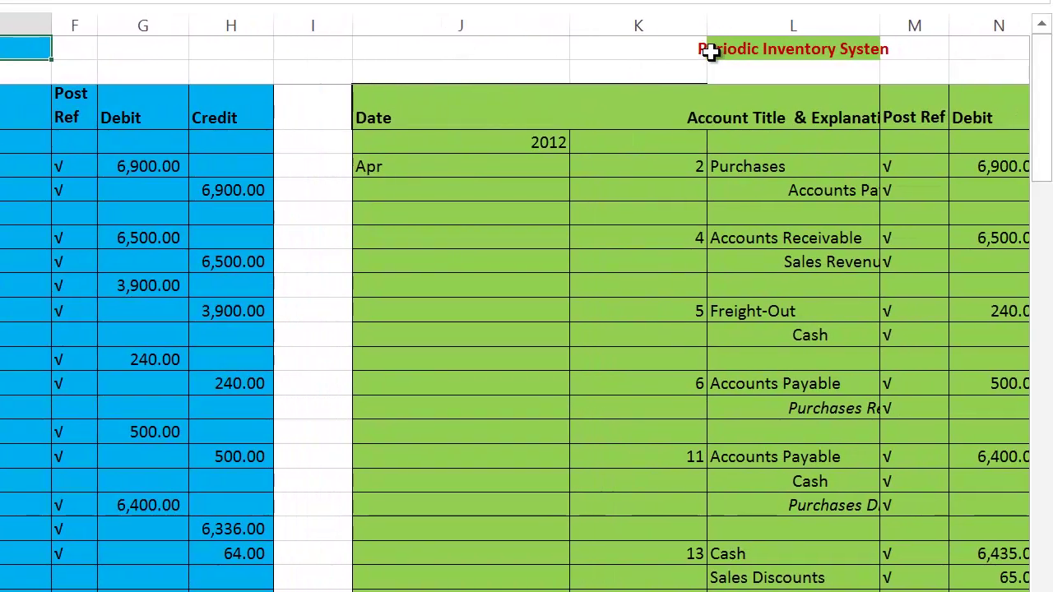
pyautogui.click(710, 51)
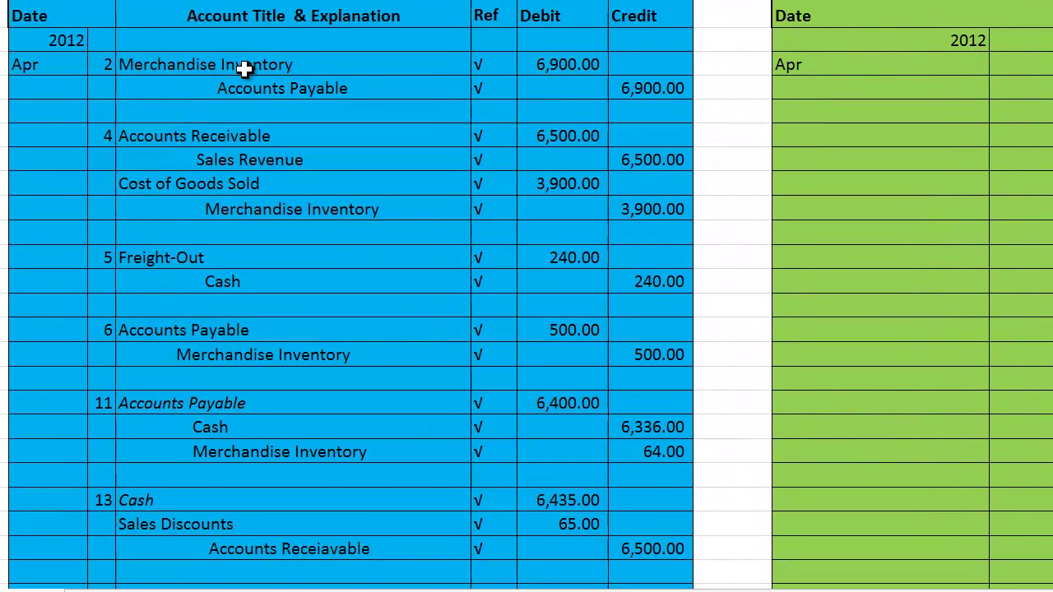
pyautogui.click(350, 41)
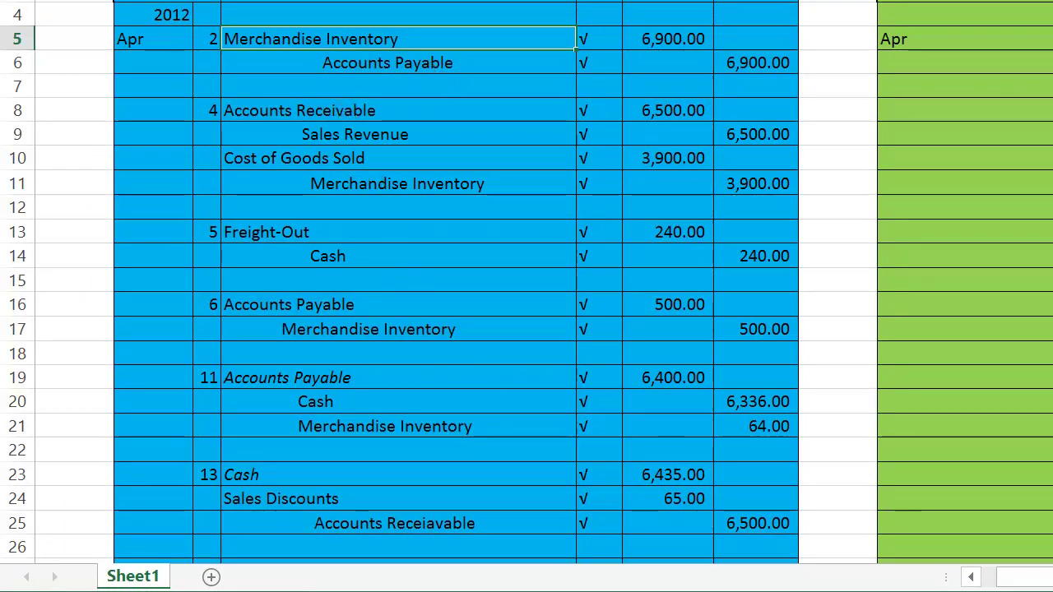
pyautogui.hscroll(5, 527, 280)
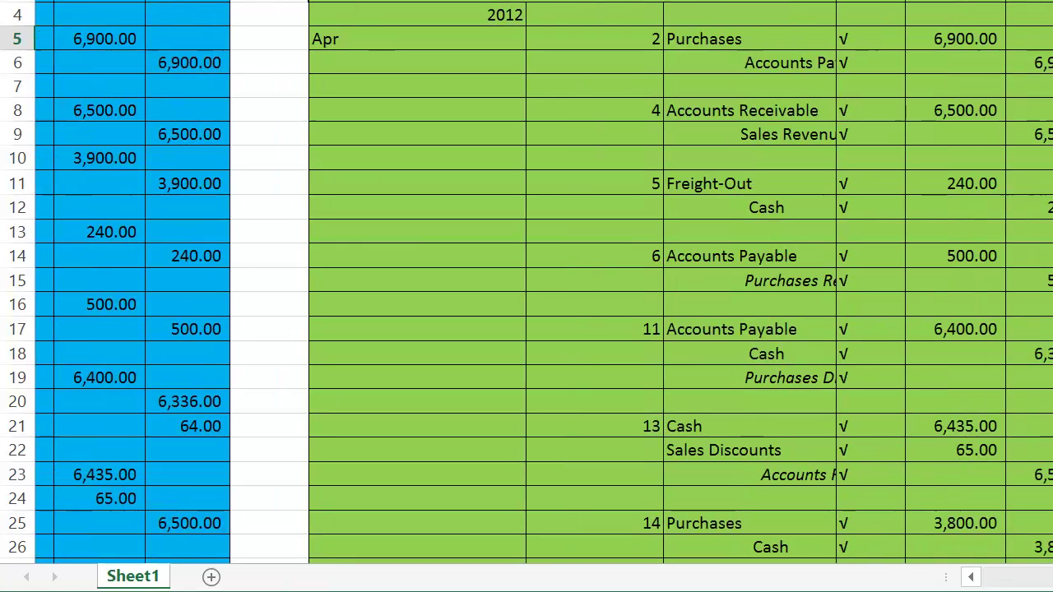
# Glance over the ledger T-accounts, then examine the Cost of Goods Sold line of the April 4 sale in the perpetual journal.
pyautogui.hscroll(5, 1021, 548)
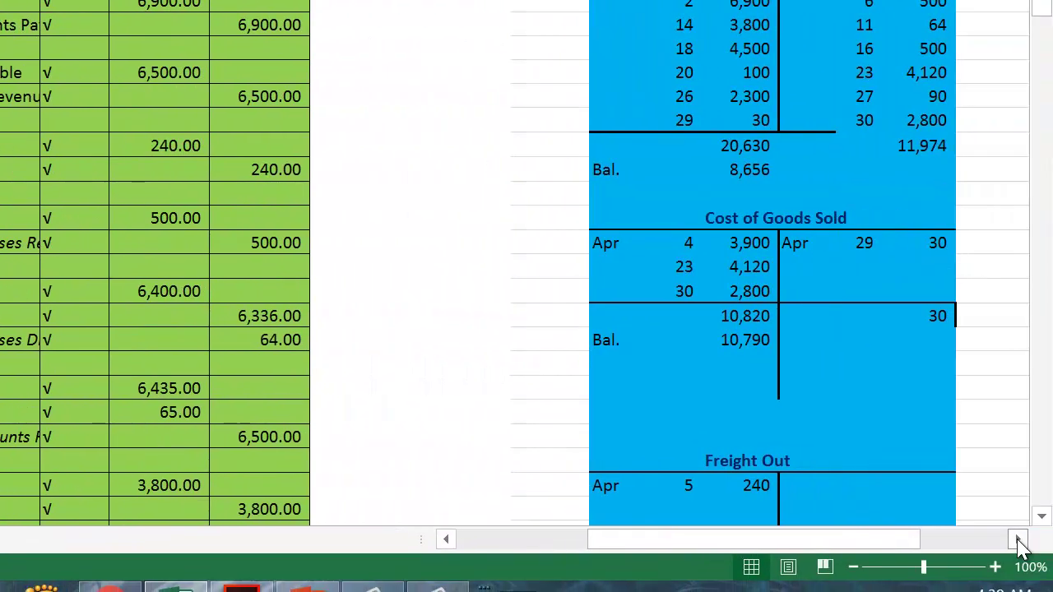
pyautogui.click(1018, 540)
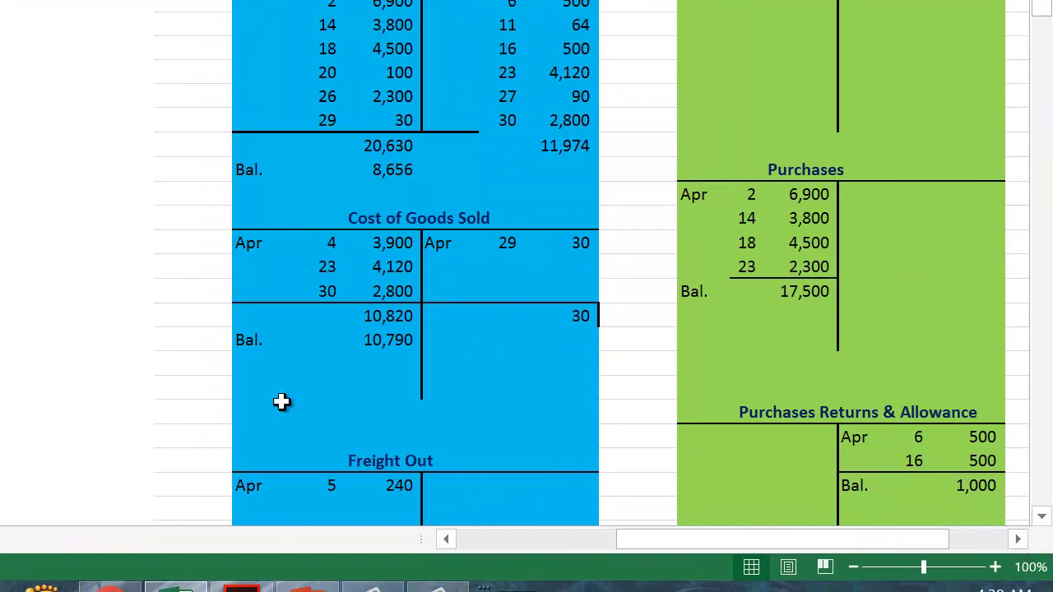
pyautogui.click(447, 540)
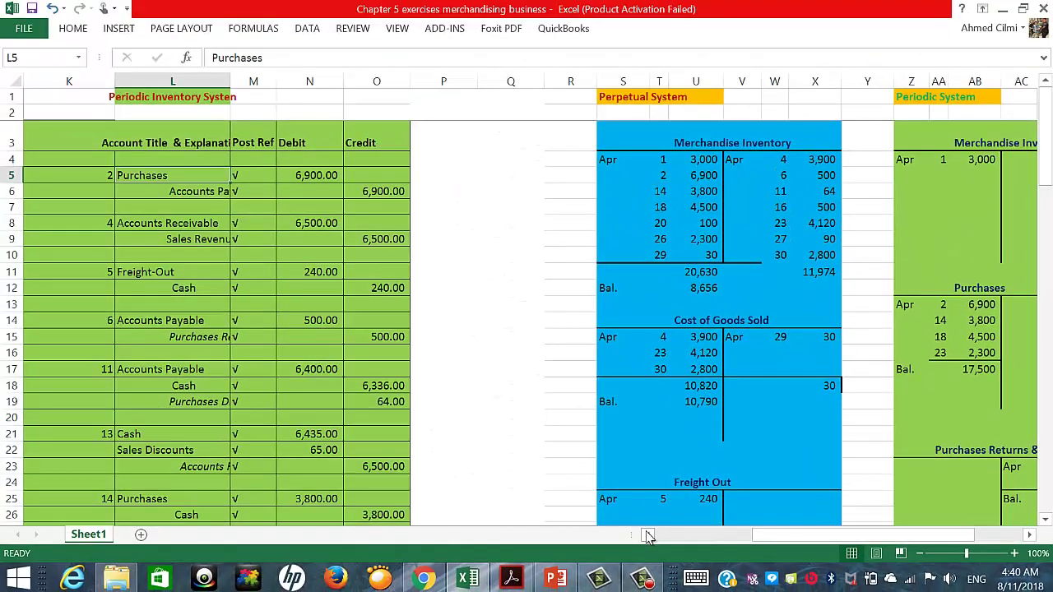
pyautogui.click(446, 540)
pyautogui.click(446, 540)
pyautogui.click(649, 537)
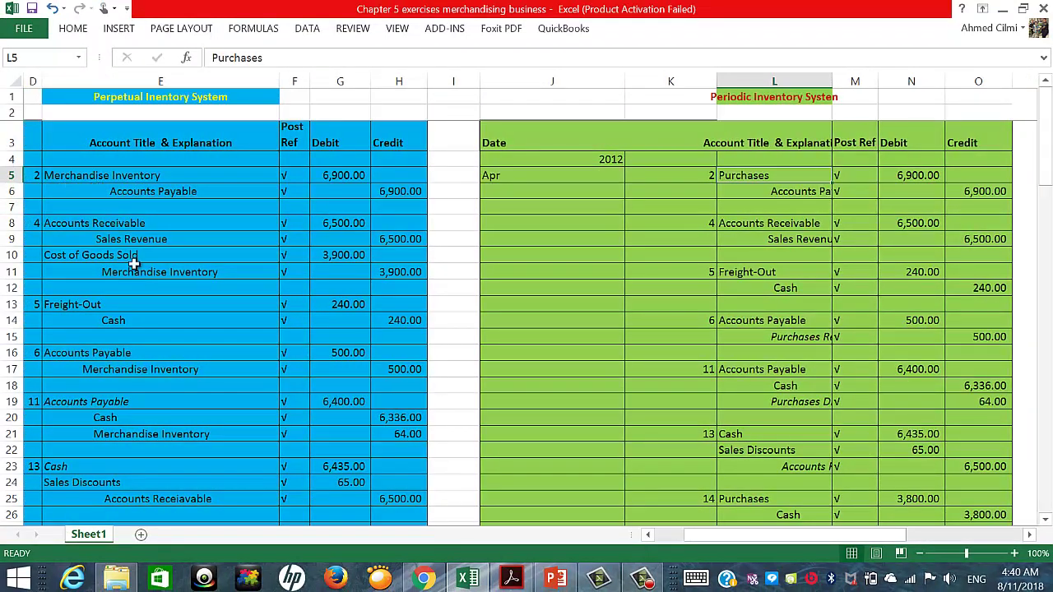
pyautogui.click(95, 258)
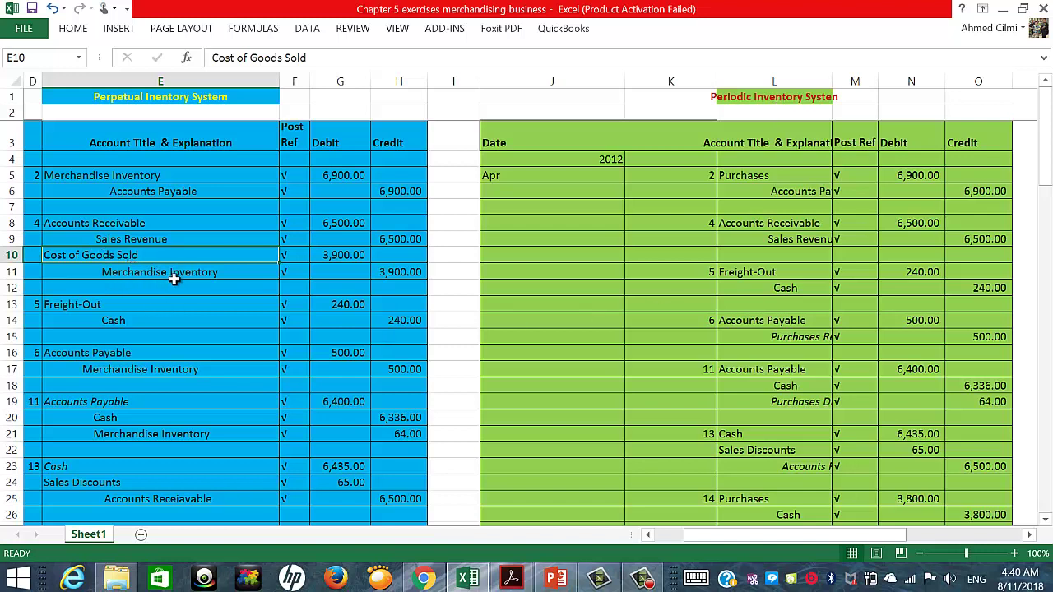
# Examine the ledger T-accounts of the perpetual and periodic systems, from Merchandise Inventory down to Owner's Capital.
pyautogui.click(1032, 535)
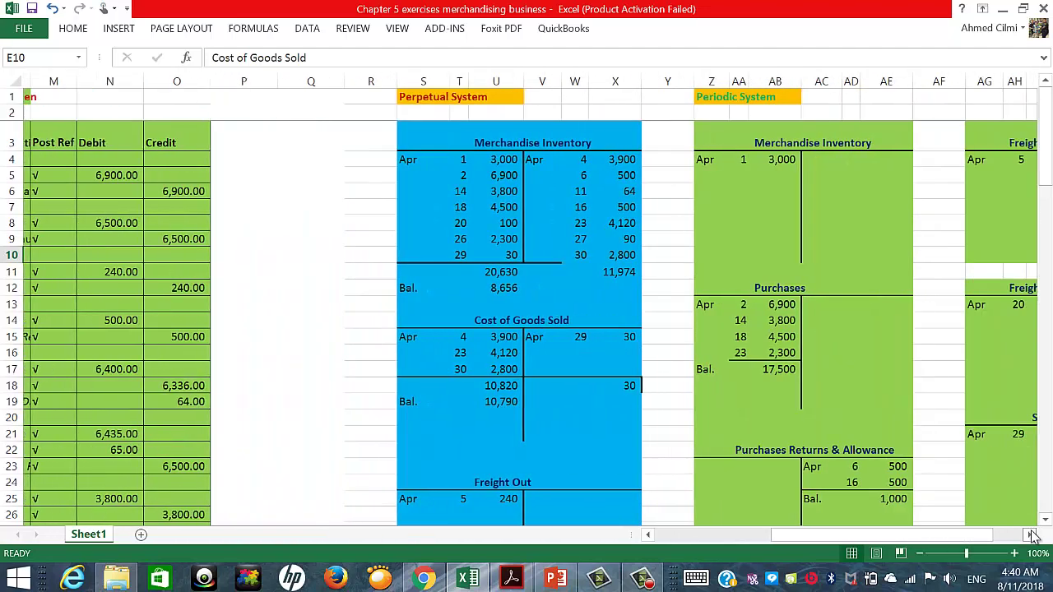
pyautogui.moveTo(1032, 535); pyautogui.dragTo(1028, 532)
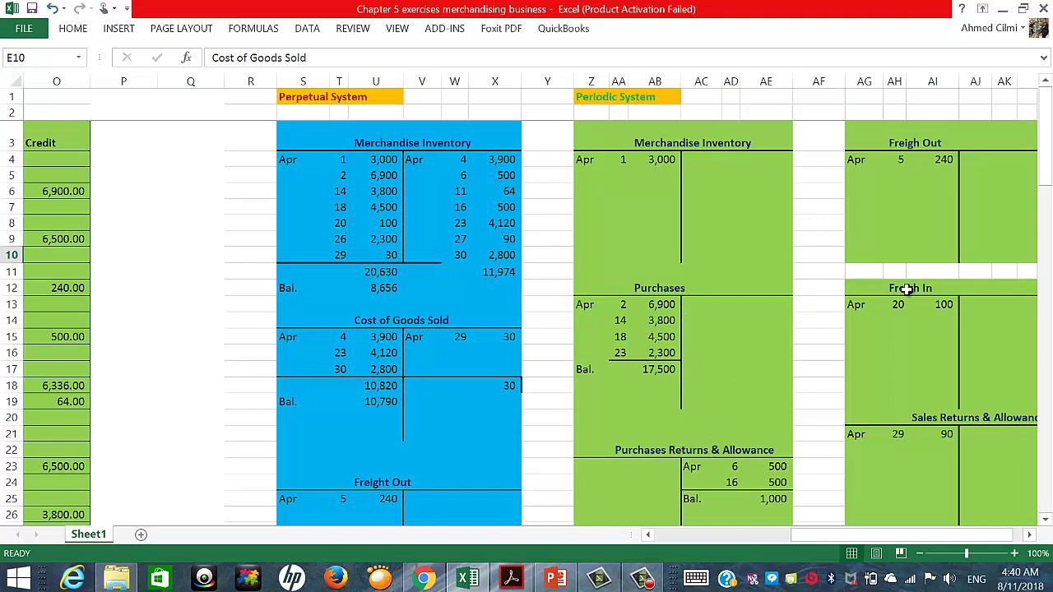
pyautogui.scroll(-2, 774, 368)
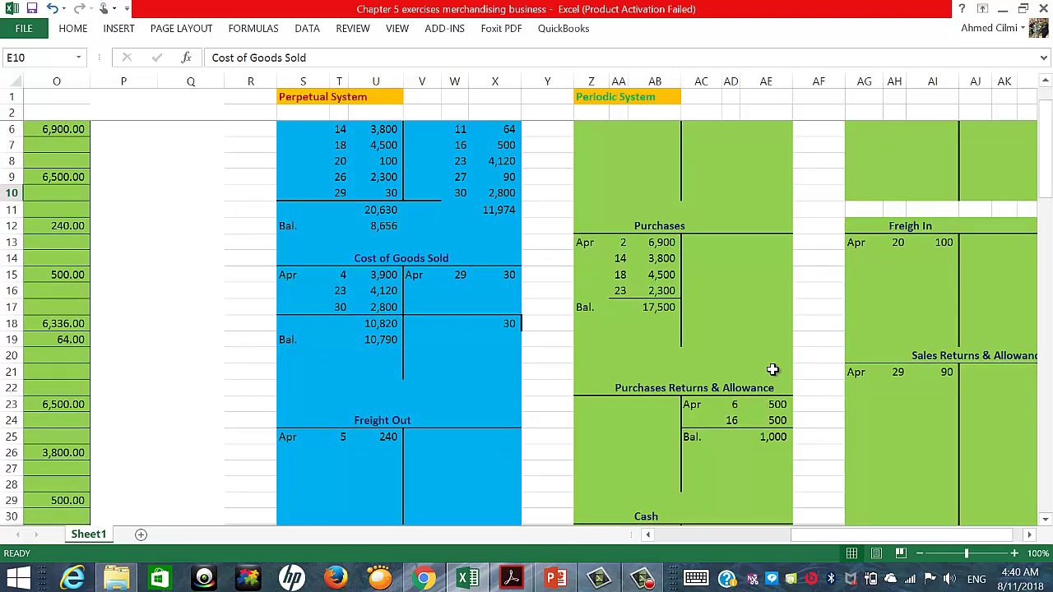
pyautogui.scroll(-6, 776, 371)
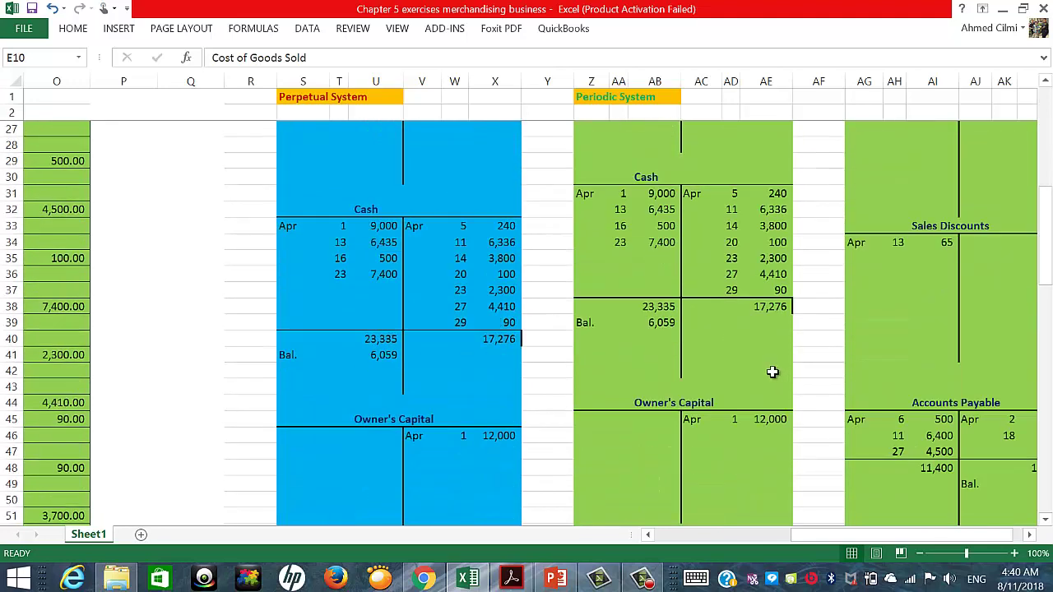
pyautogui.click(649, 536)
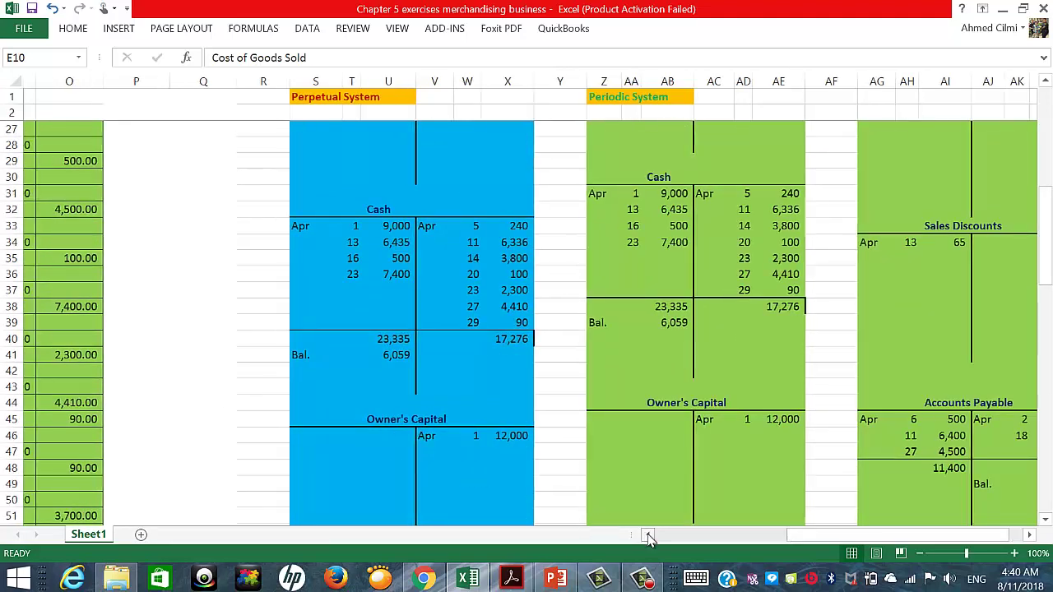
pyautogui.click(649, 536)
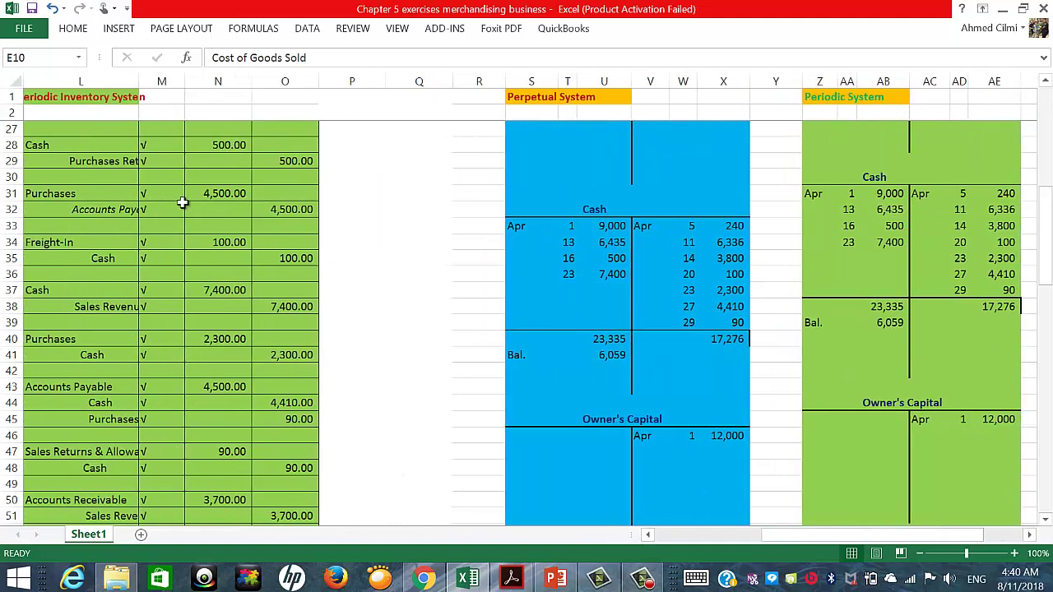
pyautogui.scroll(3, 670, 306)
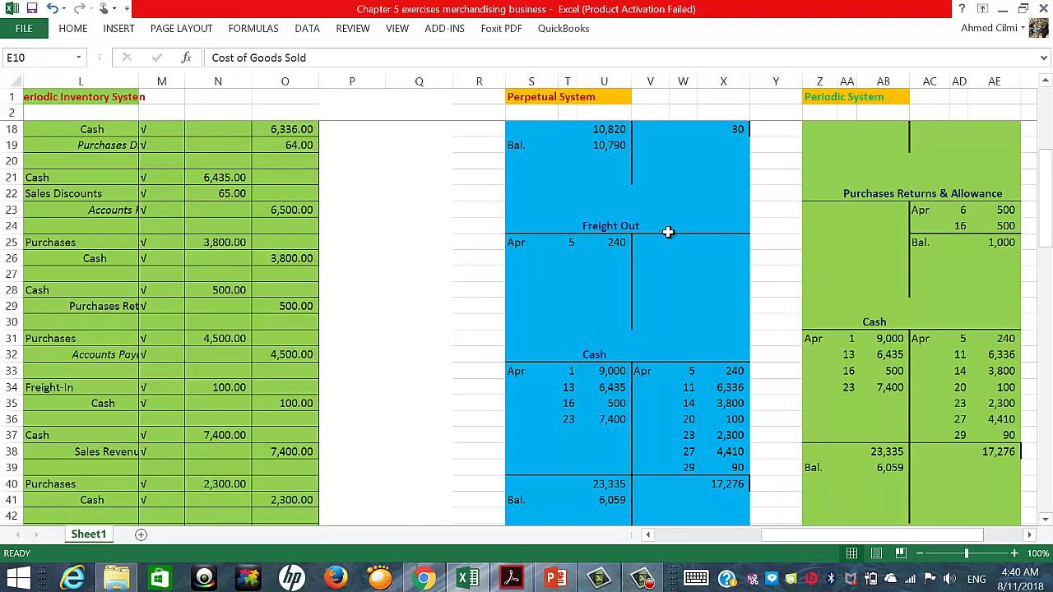
pyautogui.scroll(5, 668, 233)
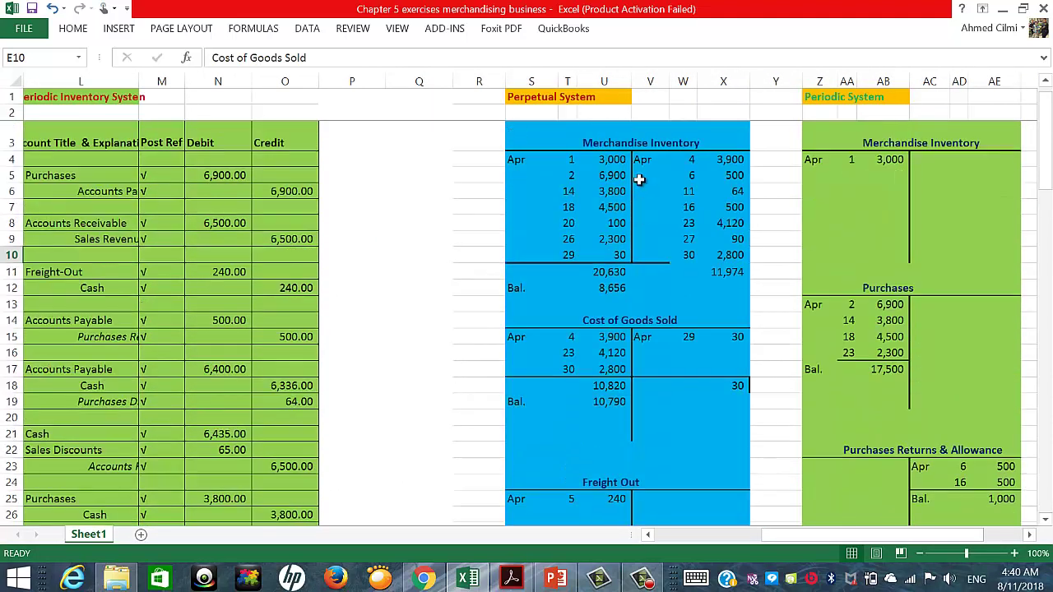
pyautogui.click(565, 98)
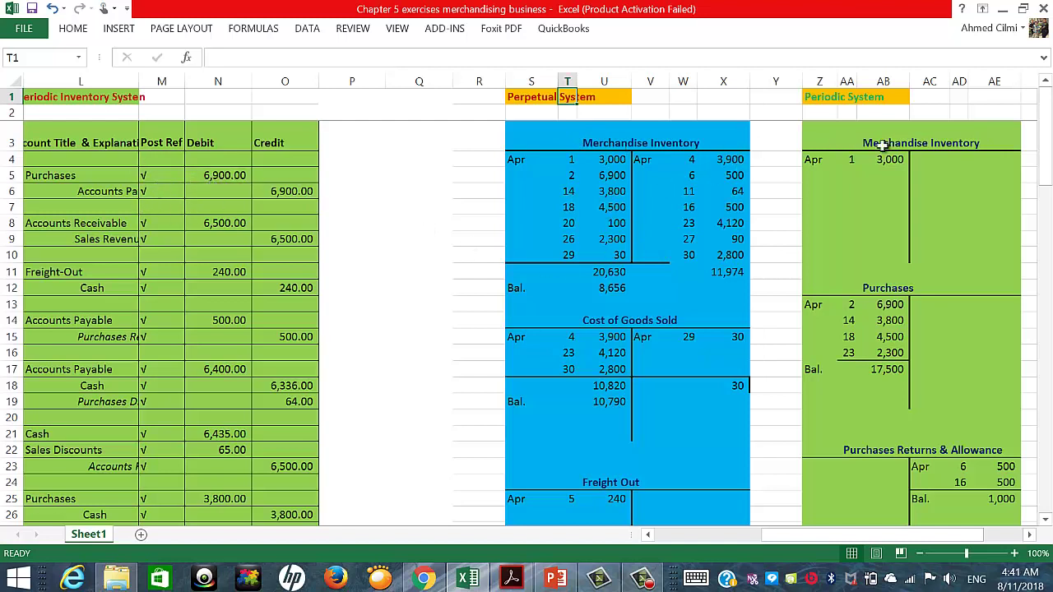
# Revisit both journals, then review the posted T-accounts of both systems down to the perpetual Accounts Payable account.
pyautogui.click(648, 536)
pyautogui.click(649, 536)
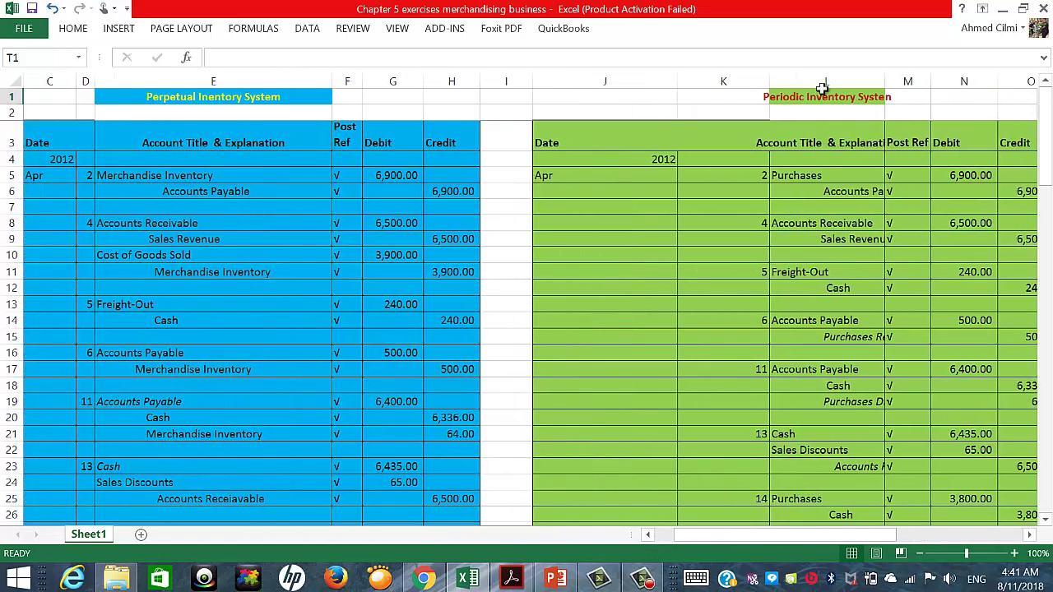
pyautogui.click(1027, 536)
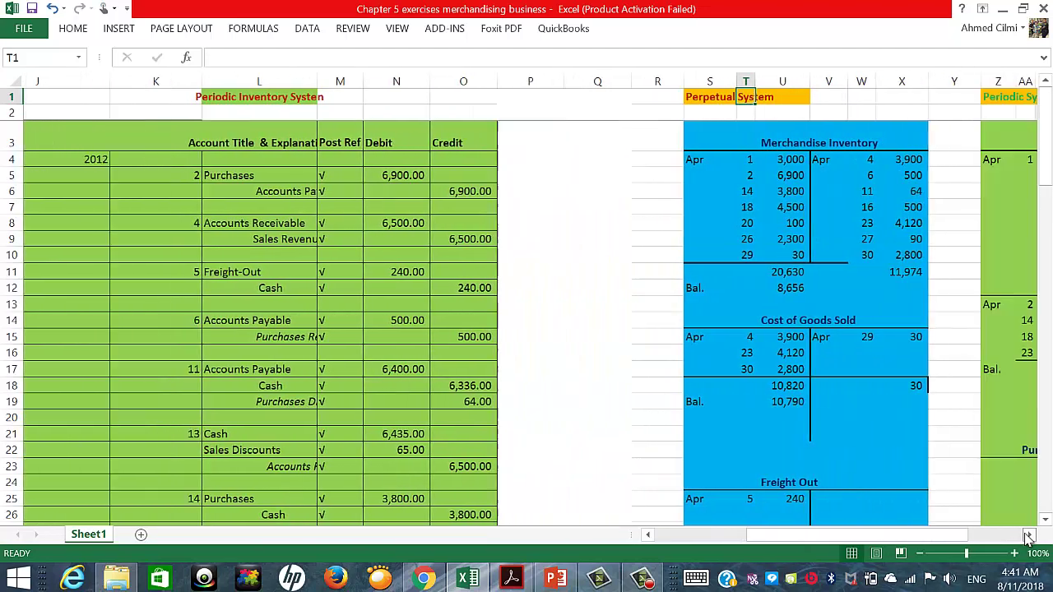
pyautogui.click(1029, 535)
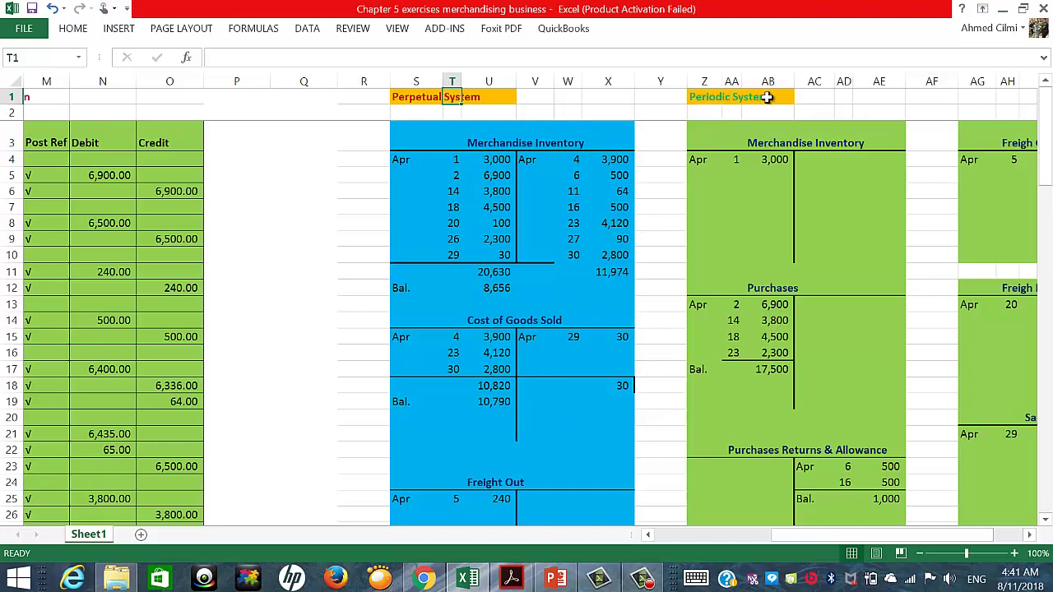
pyautogui.scroll(-4, 723, 249)
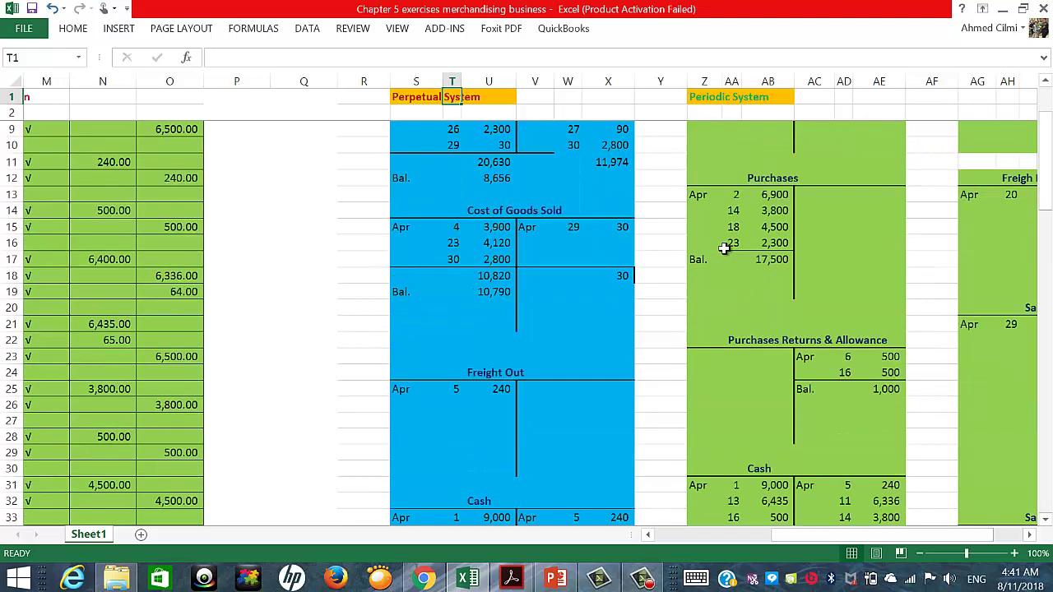
pyautogui.scroll(-9, 560, 295)
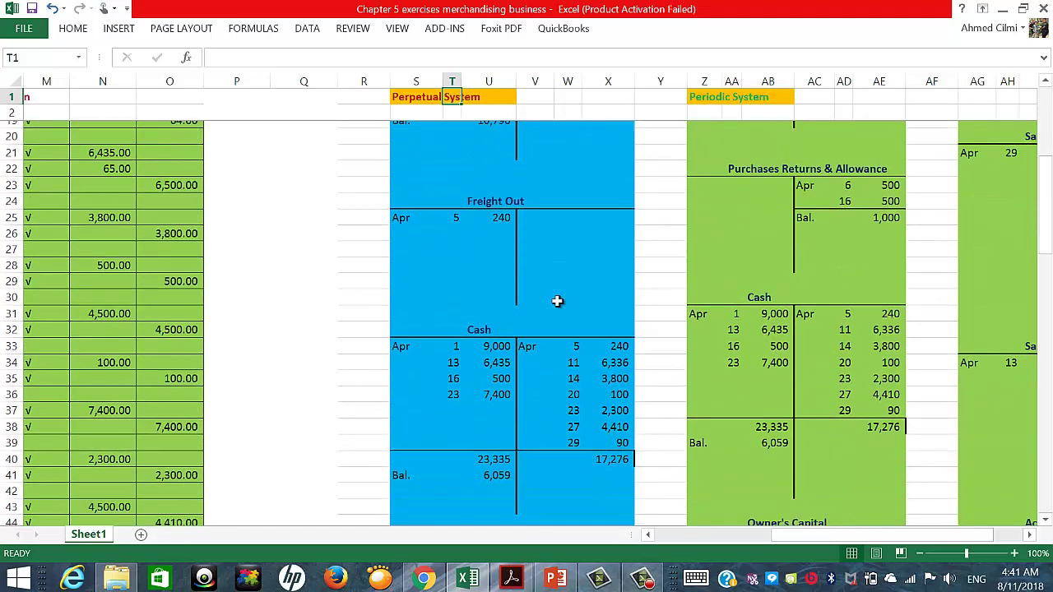
pyautogui.scroll(-1, 568, 294)
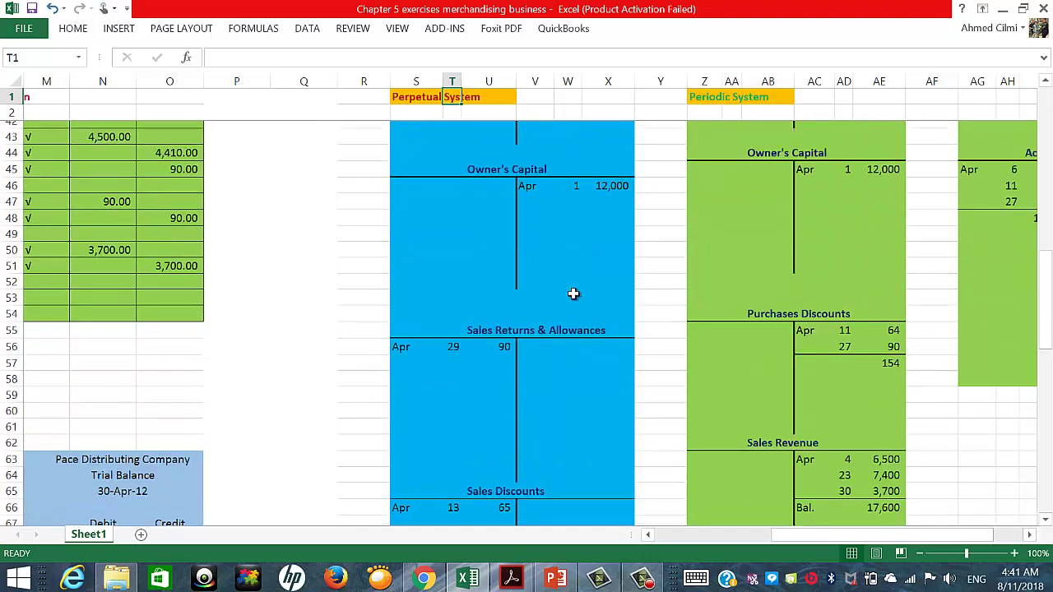
pyautogui.scroll(-11, 802, 295)
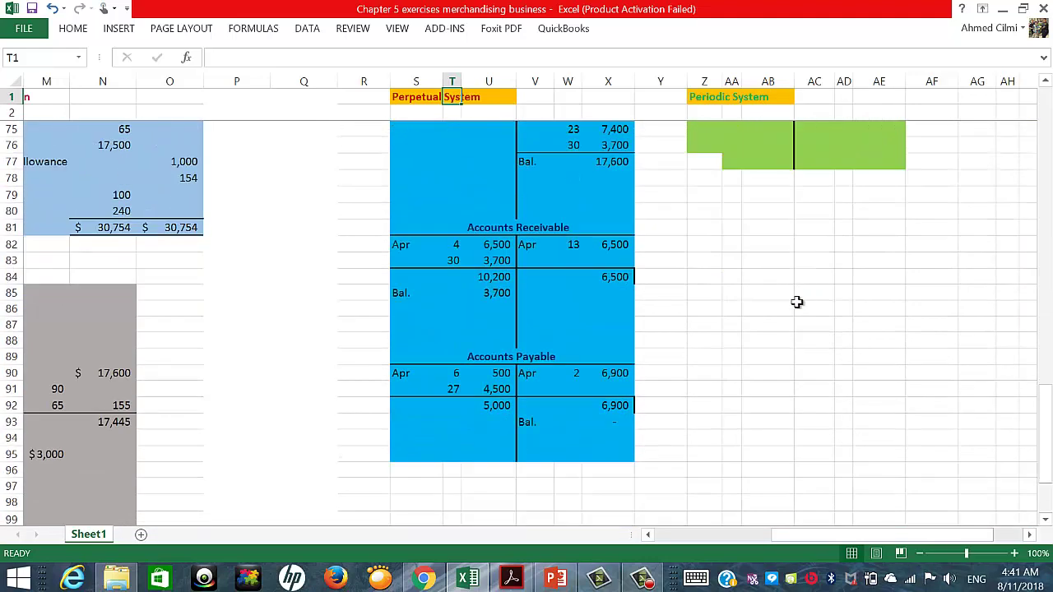
# Bring the Pace Distributing Company trial balances of April 30 for both inventory systems into view for comparison.
pyautogui.hscroll(-7, 648, 535)
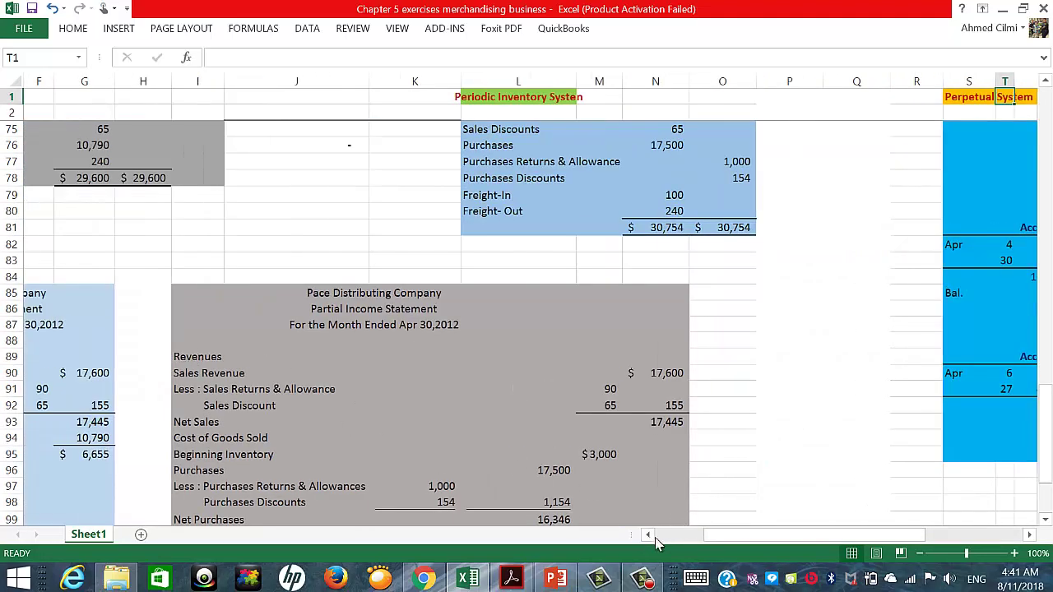
pyautogui.hscroll(-2, 648, 535)
pyautogui.scroll(6, 494, 347)
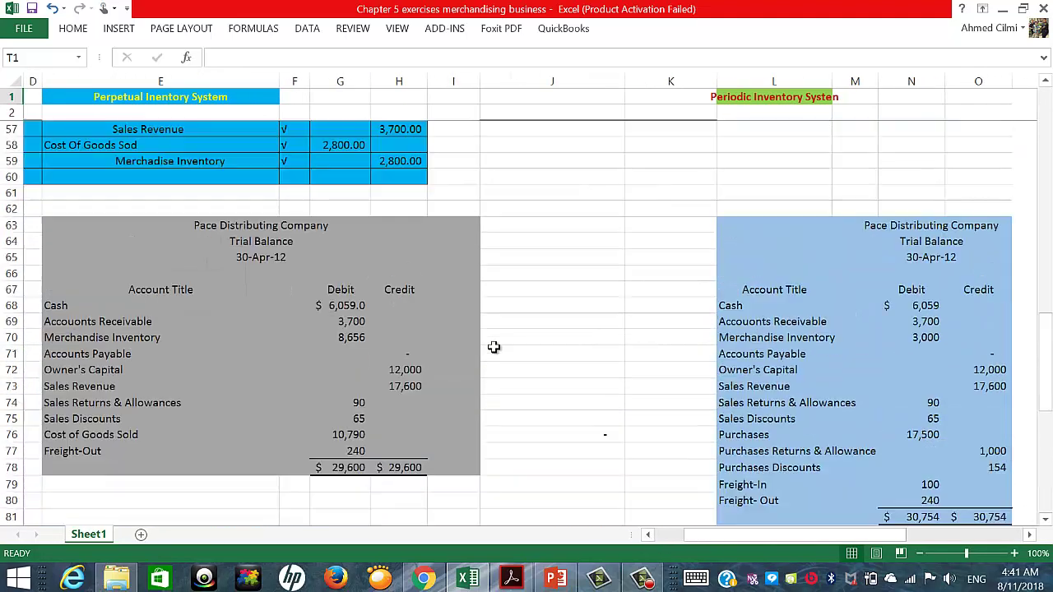
# Compare the Merchandise Inventory line and its debit balance in the perpetual and periodic trial balances.
pyautogui.scroll(-1, 499, 347)
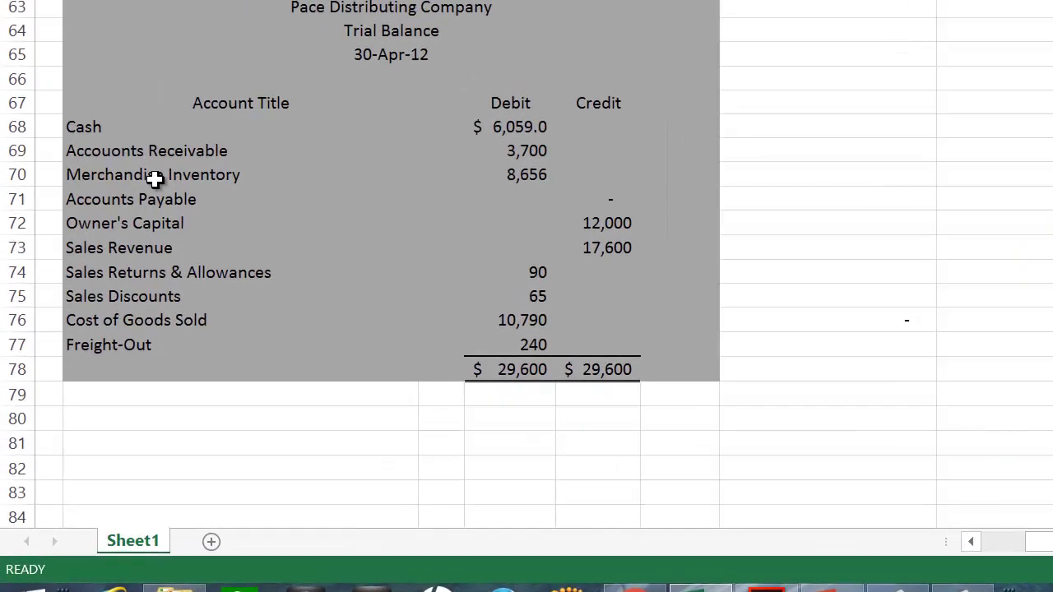
pyautogui.click(155, 178)
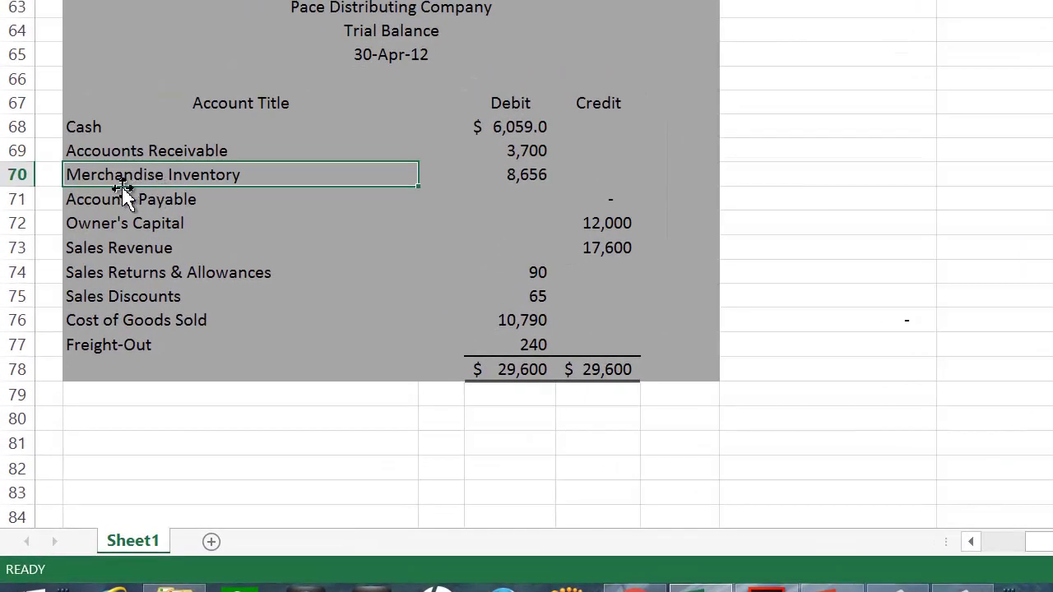
pyautogui.click(524, 172)
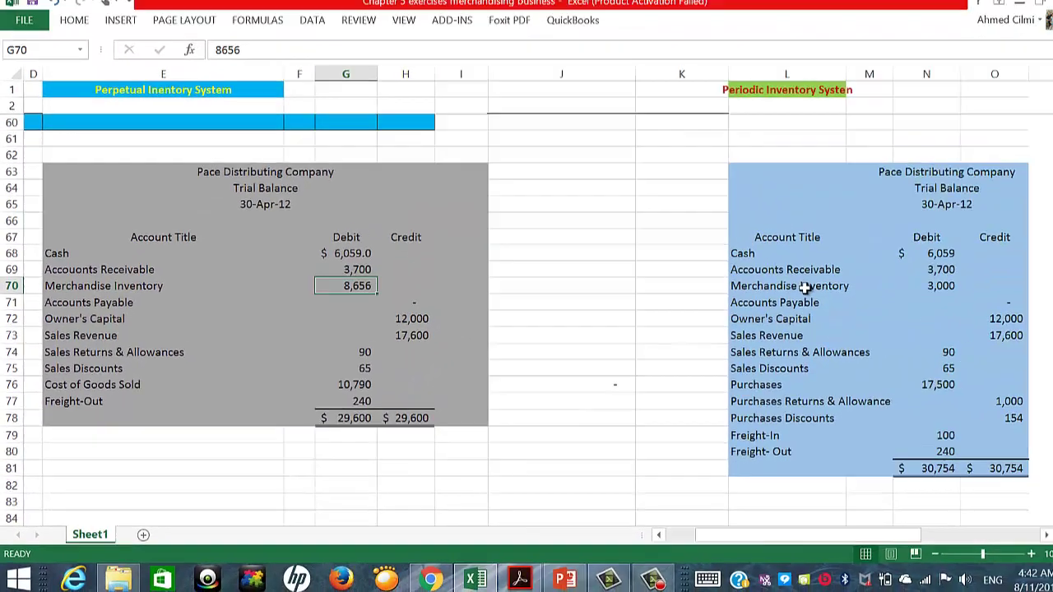
pyautogui.click(805, 287)
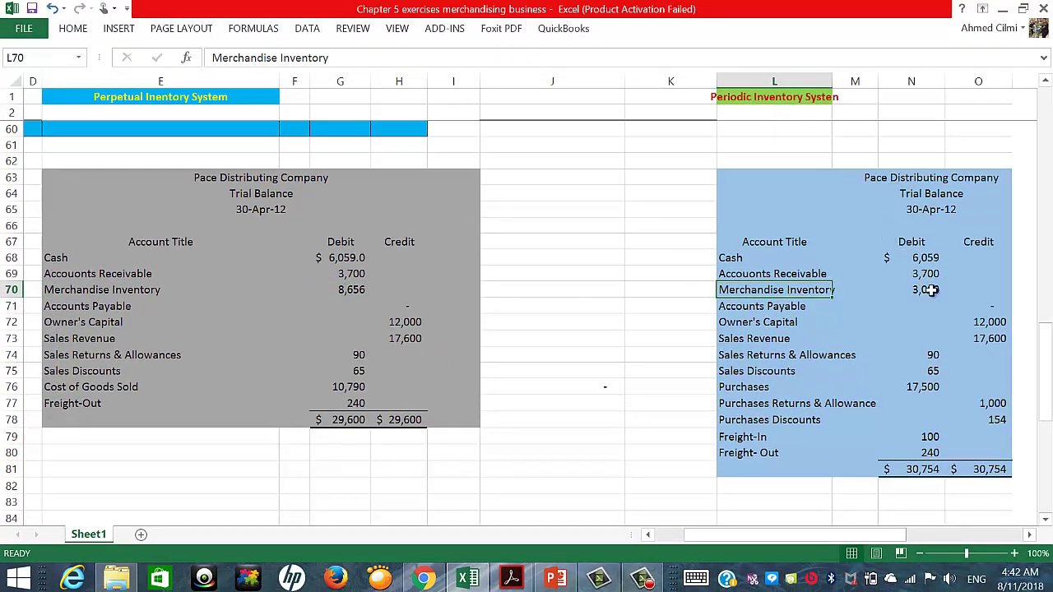
pyautogui.click(930, 290)
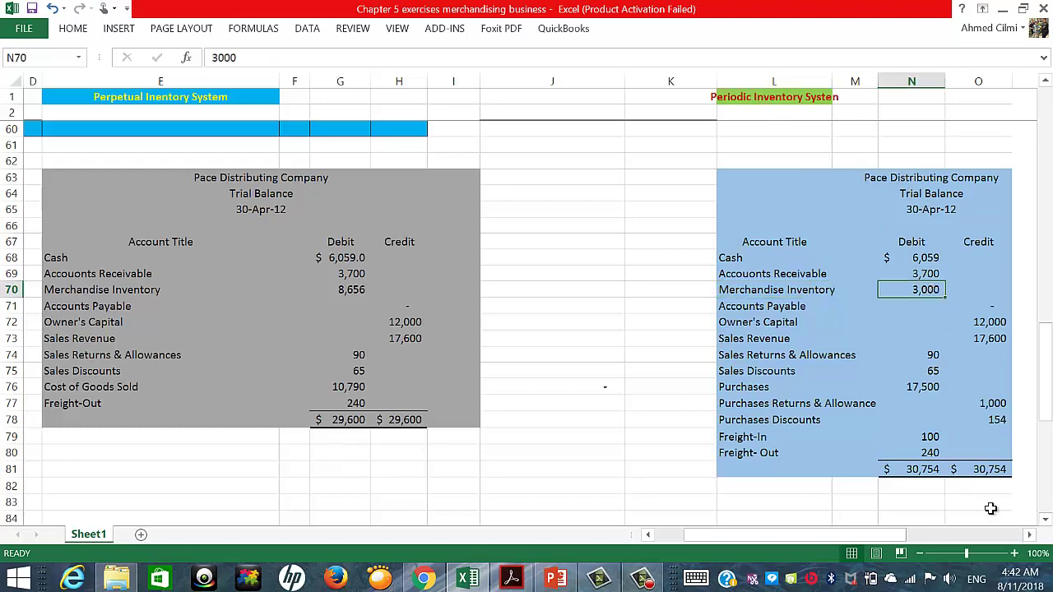
# Compare the Merchandise Inventory T-accounts of both systems, checking the April 1 opening amounts and the perpetual ending balance.
pyautogui.moveTo(1031, 537); pyautogui.dragTo(1036, 541)
pyautogui.scroll(19, 946, 348)
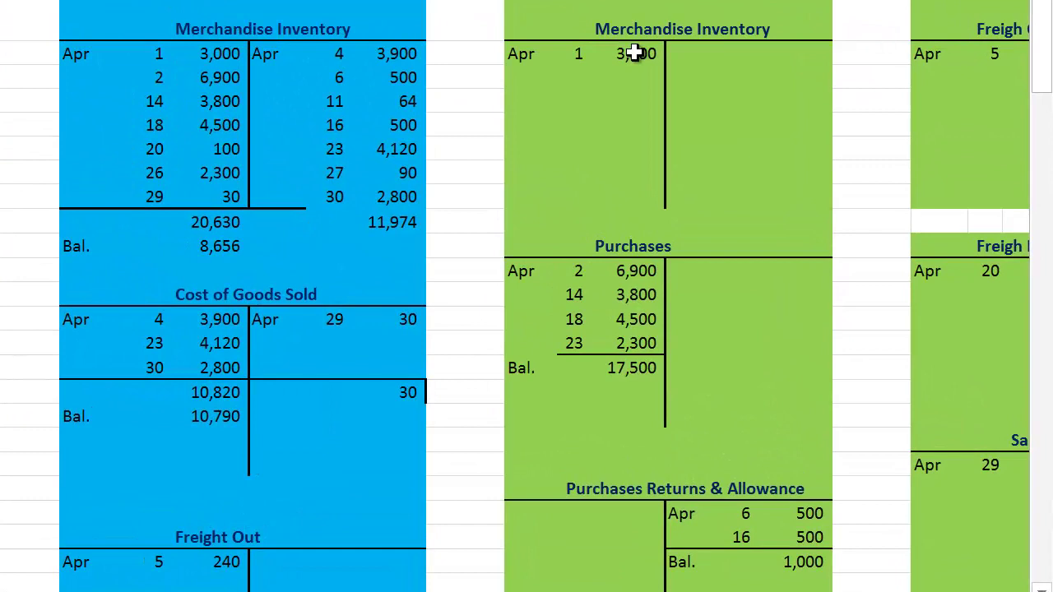
pyautogui.click(749, 162)
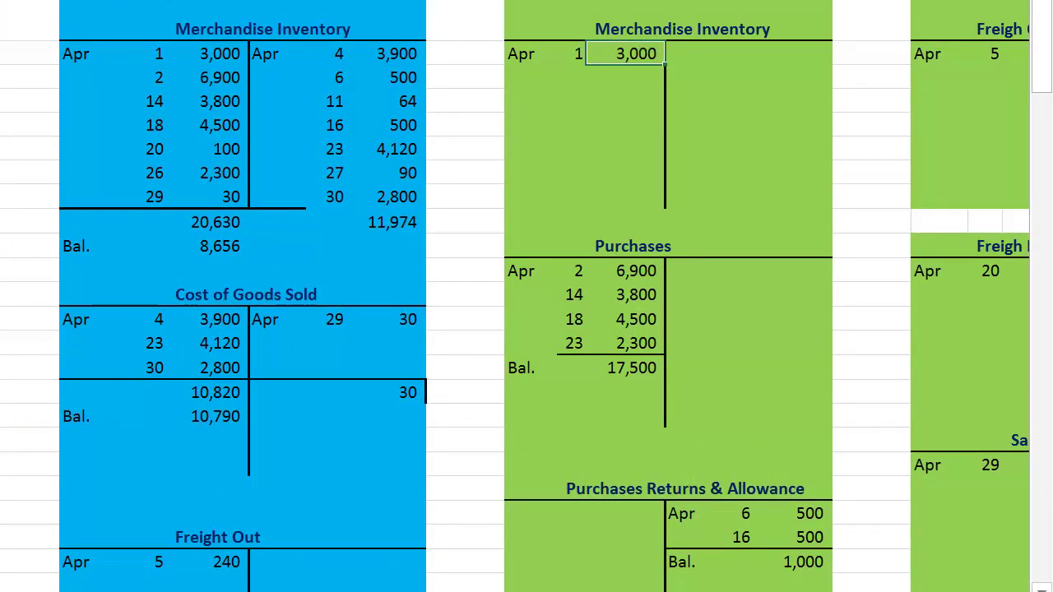
pyautogui.click(212, 55)
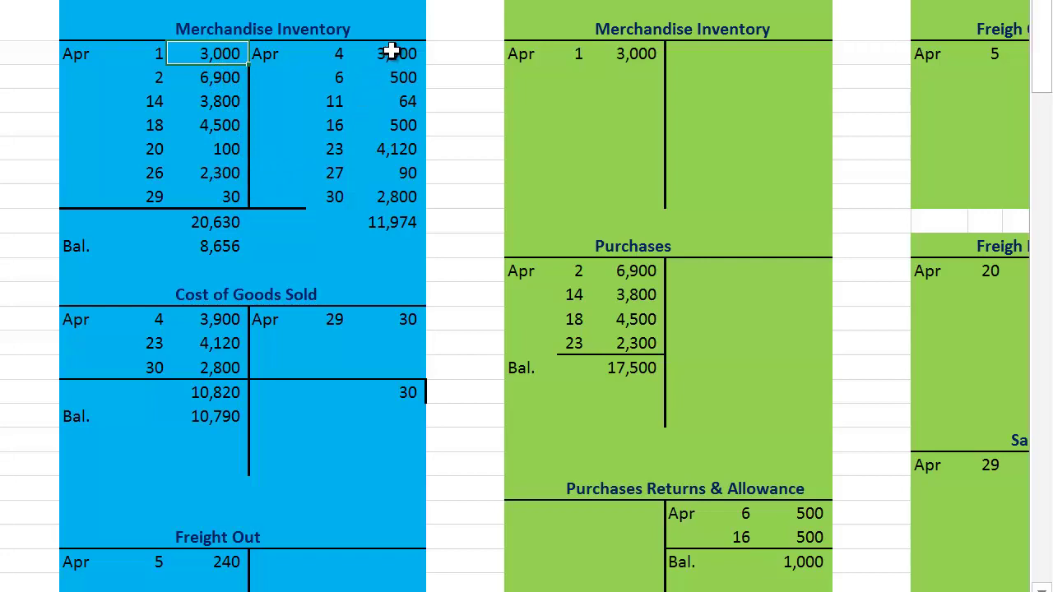
pyautogui.click(217, 245)
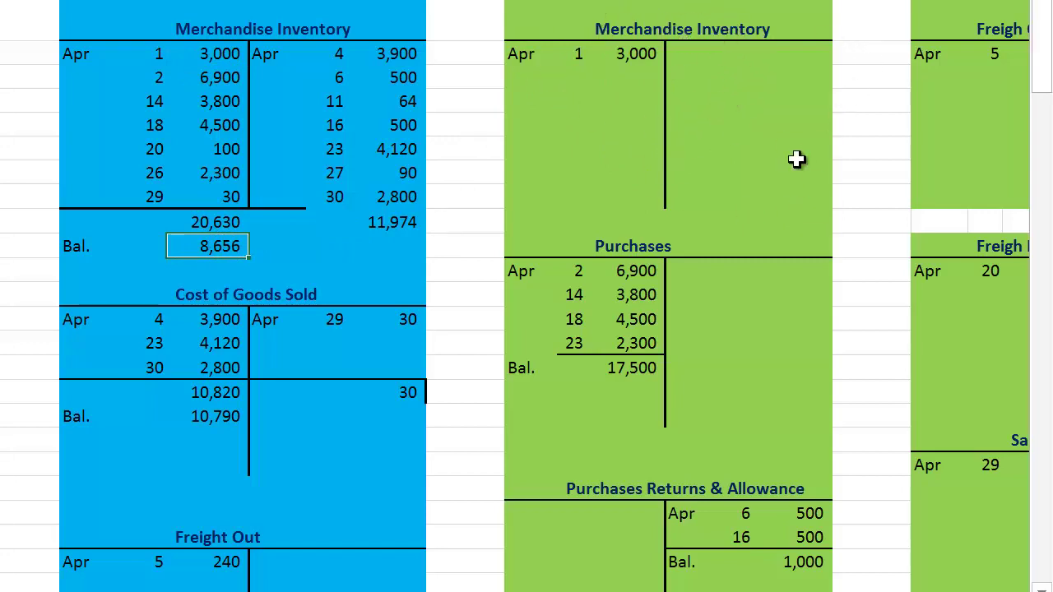
# Examine the periodic system's Purchases and Freight In T-accounts in the ledger.
pyautogui.click(610, 246)
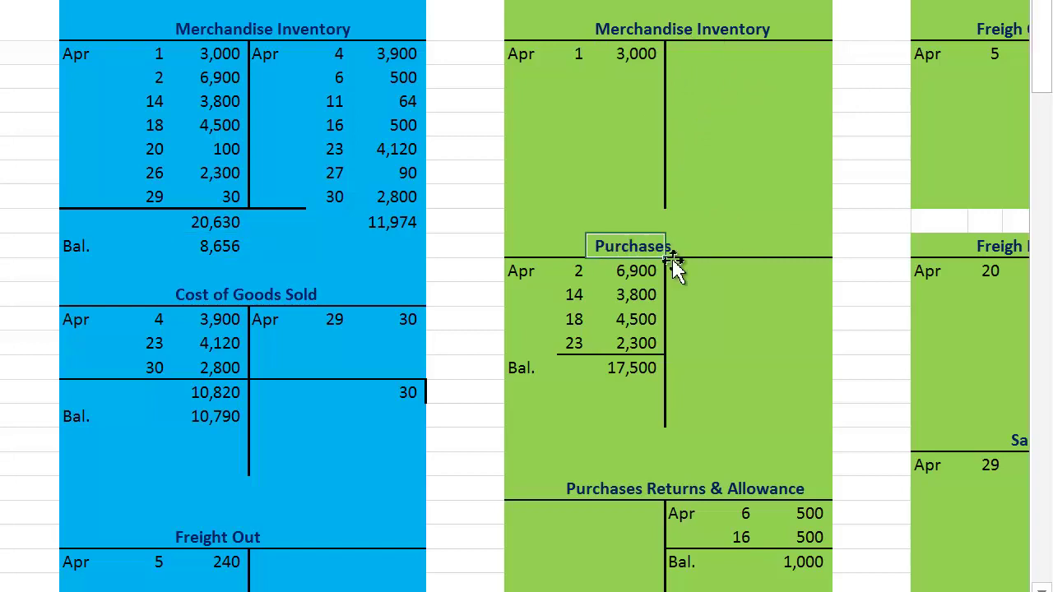
pyautogui.click(540, 247)
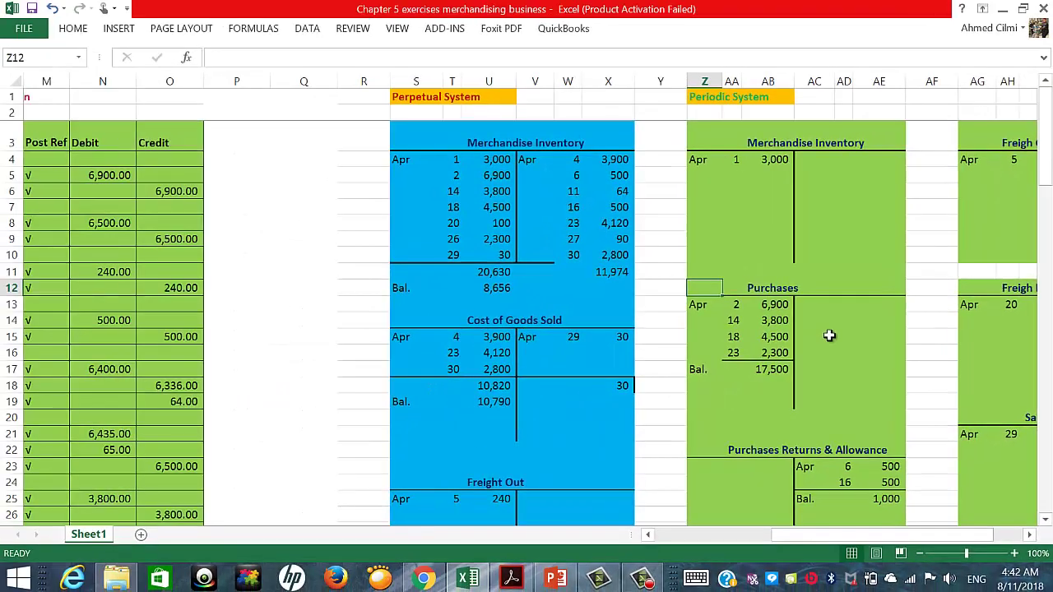
pyautogui.scroll(-3, 830, 335)
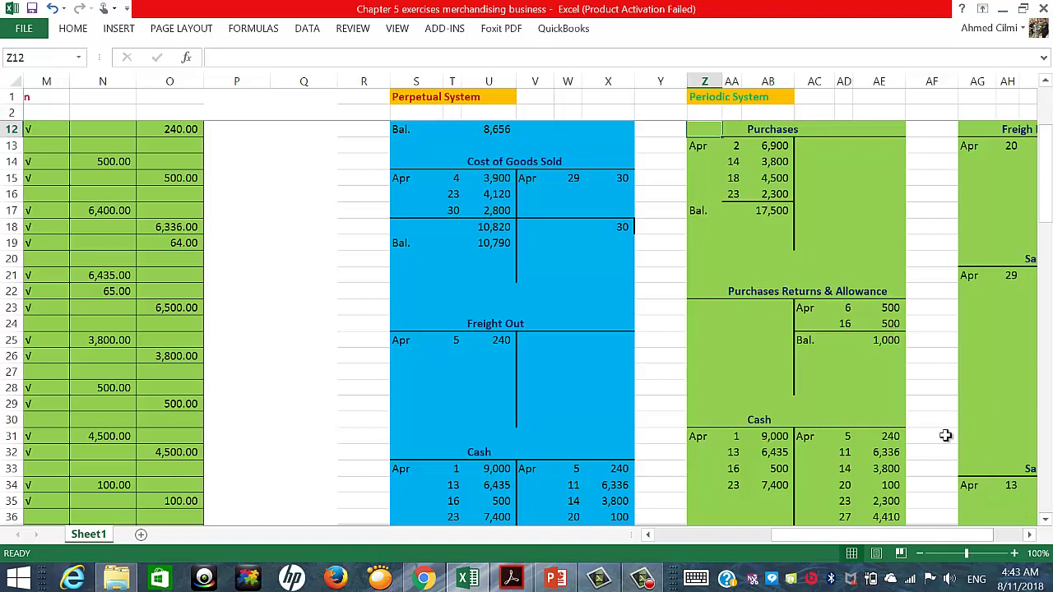
pyautogui.scroll(-3, 946, 437)
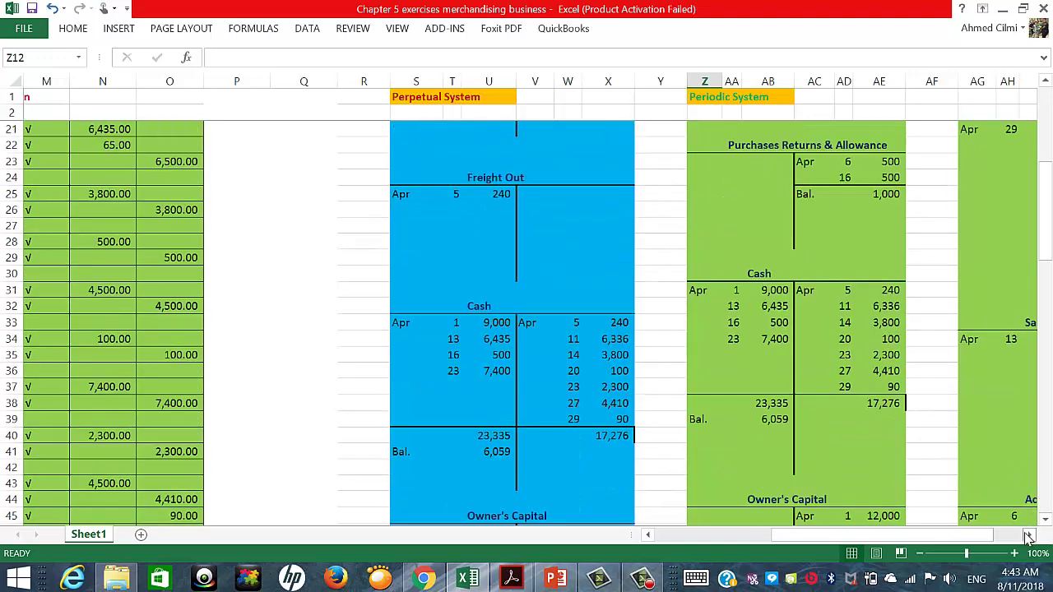
pyautogui.hscroll(4, 1028, 535)
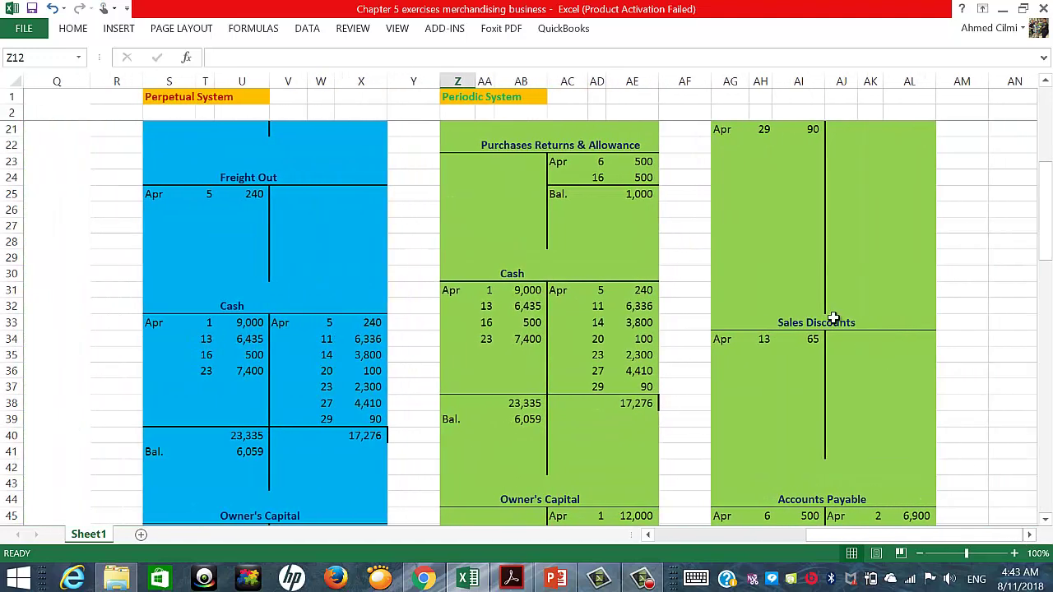
pyautogui.scroll(6, 833, 319)
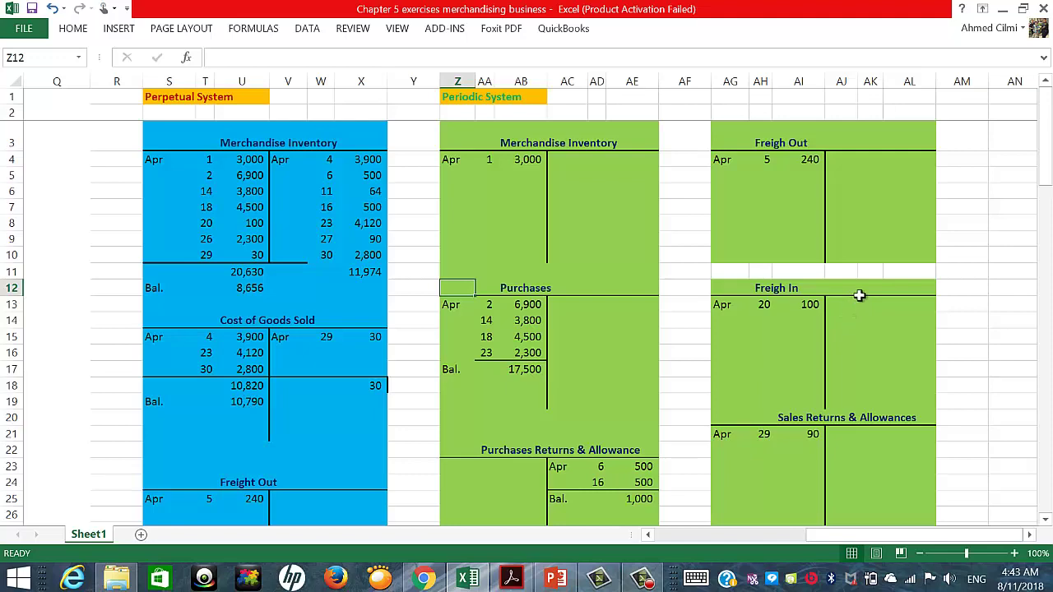
pyautogui.click(766, 285)
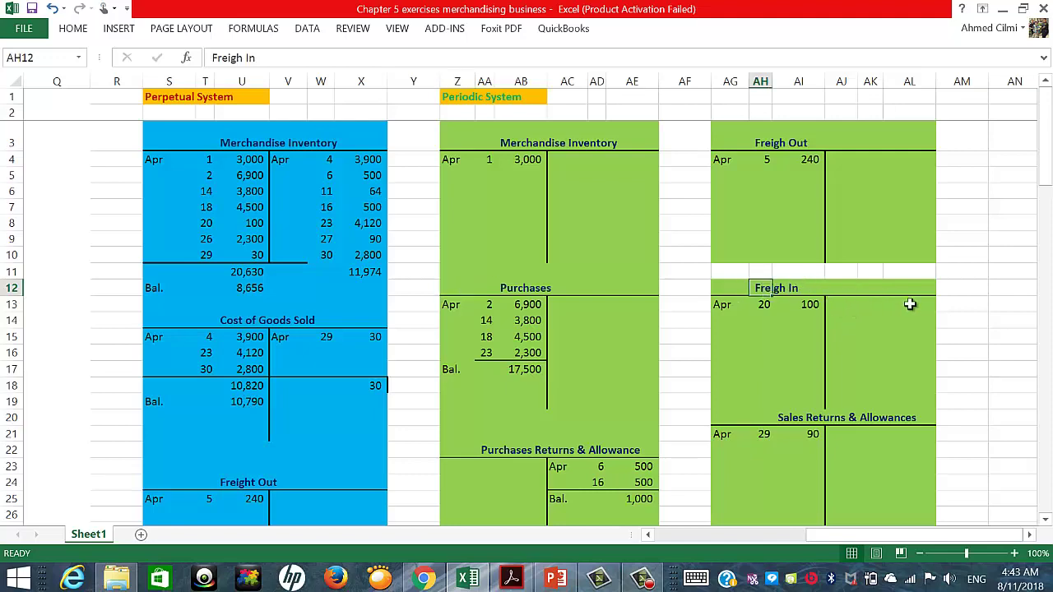
# Examine the periodic Purchases Discounts account and the perpetual Sales Returns & Allowances account further down the ledger.
pyautogui.scroll(-9, 910, 305)
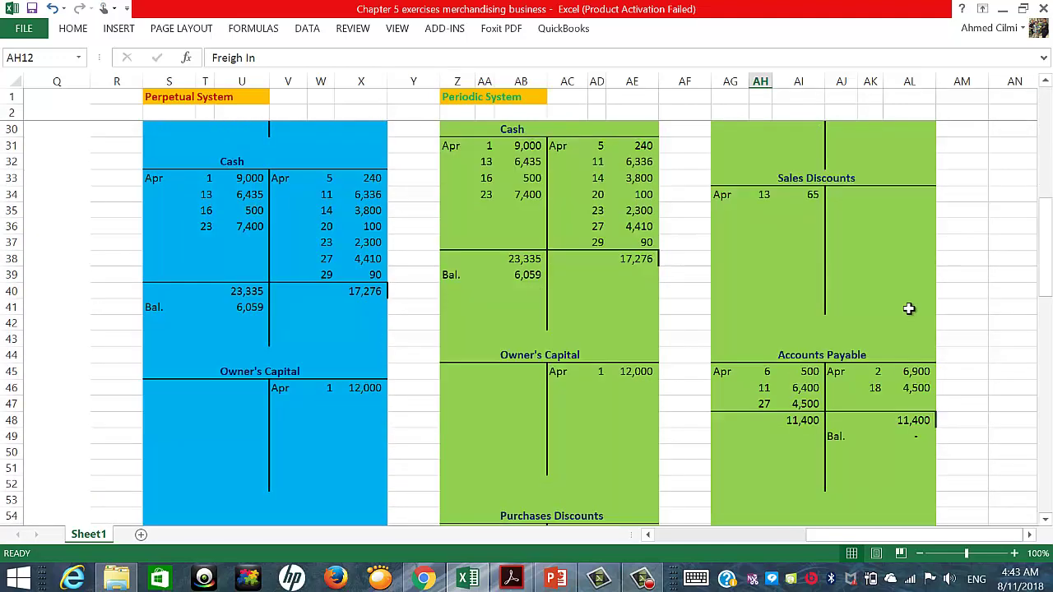
pyautogui.scroll(-3, 909, 308)
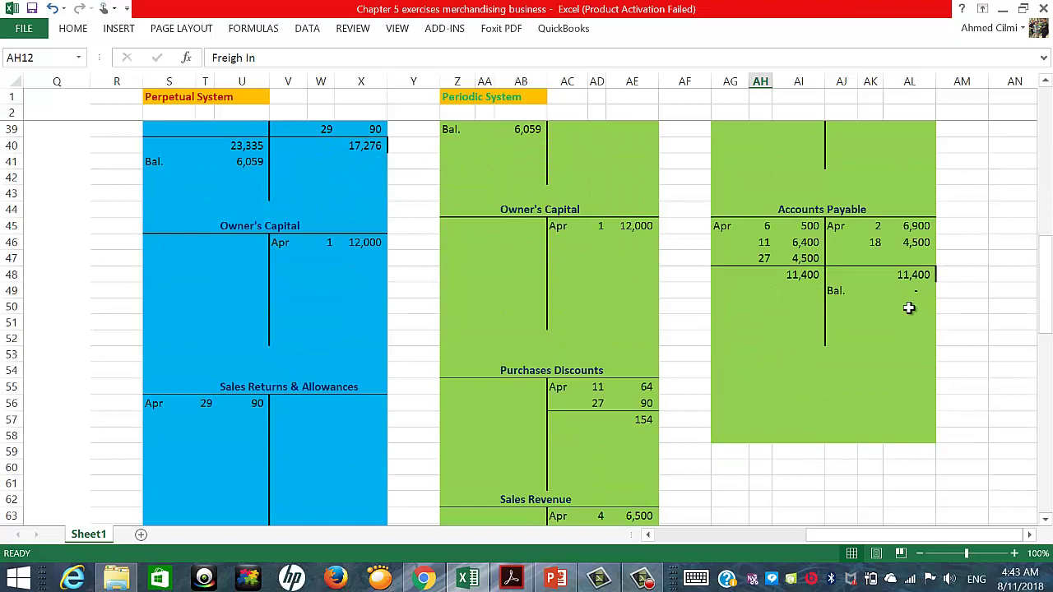
pyautogui.click(576, 371)
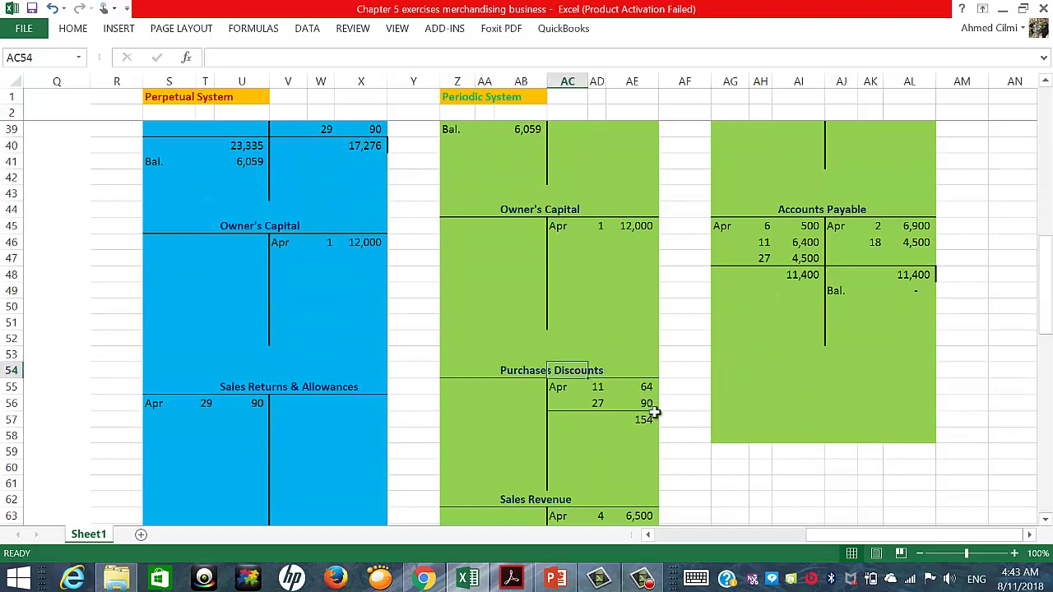
pyautogui.click(650, 536)
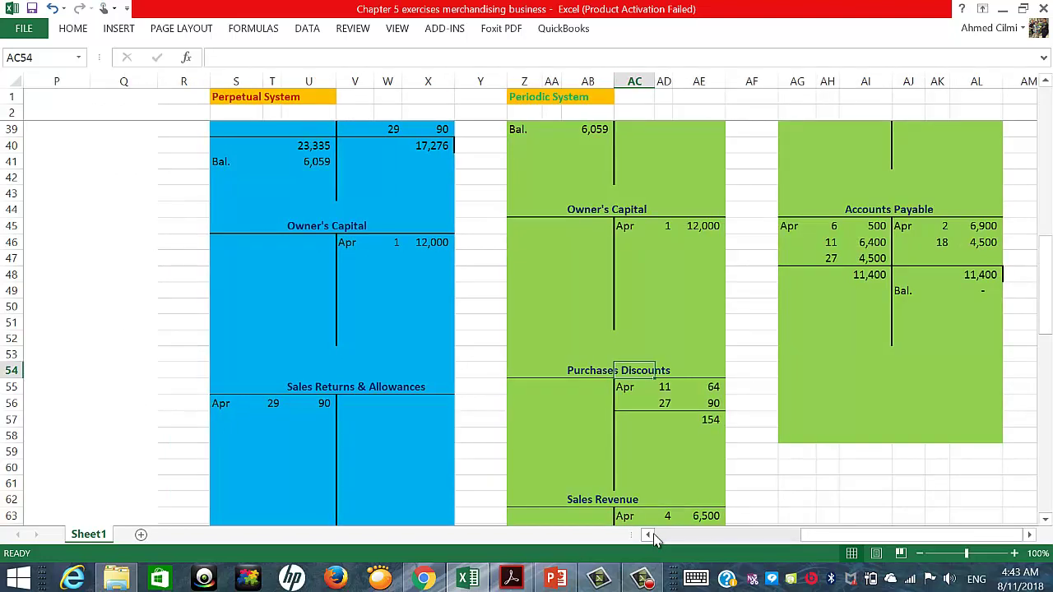
pyautogui.click(317, 388)
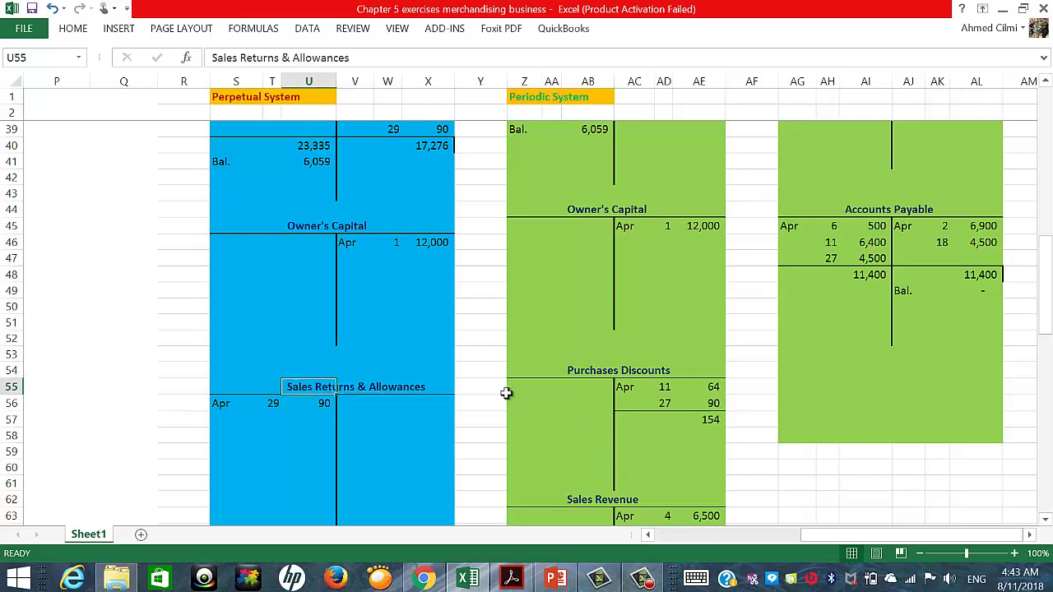
pyautogui.scroll(-2, 507, 394)
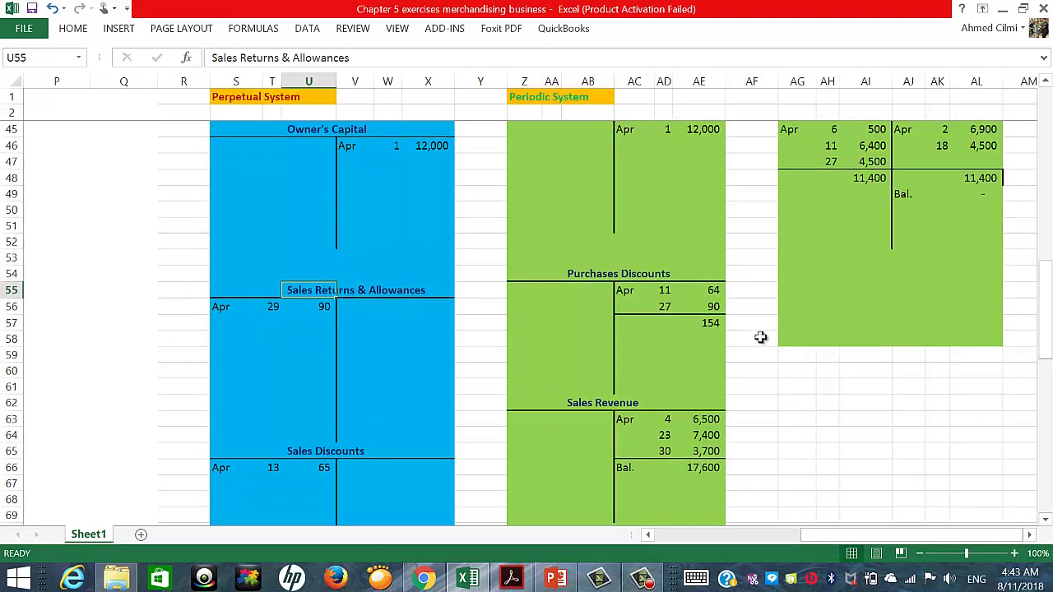
# Examine the April 20 freight entry in the perpetual Merchandise Inventory T-account.
pyautogui.scroll(10, 760, 338)
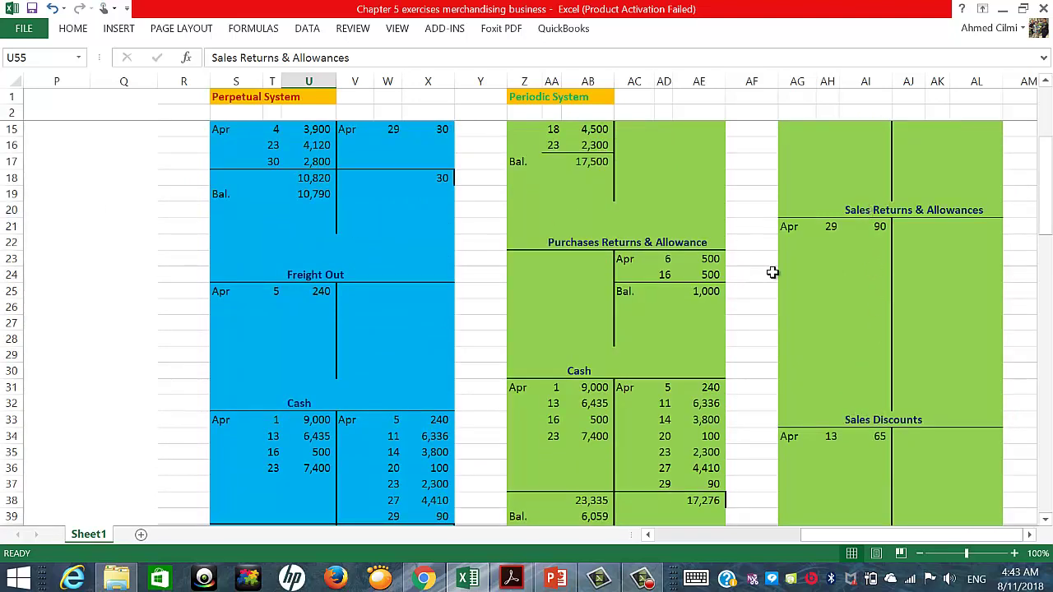
pyautogui.scroll(4, 897, 239)
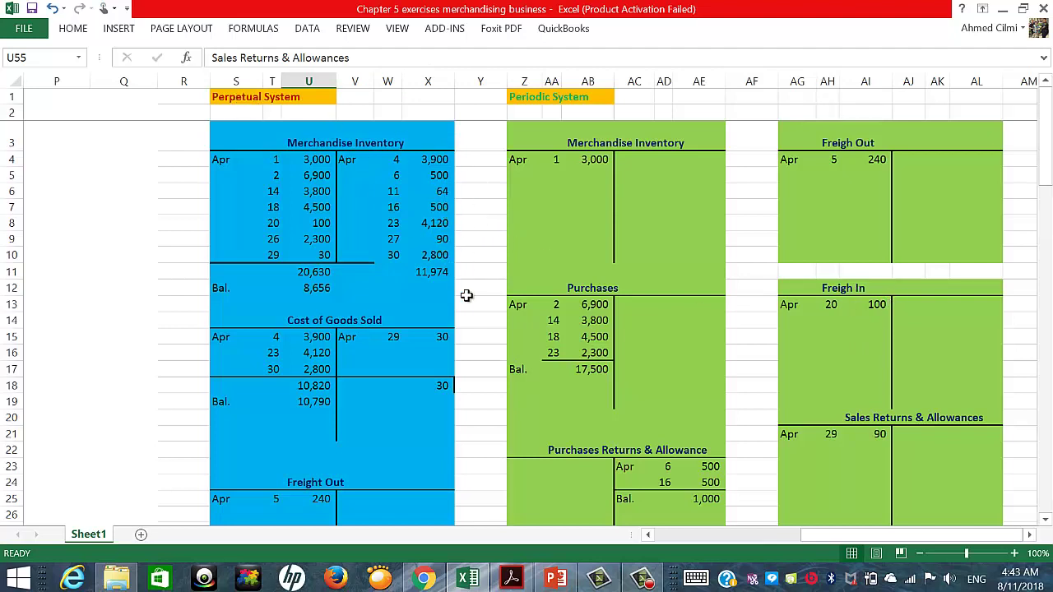
pyautogui.click(325, 225)
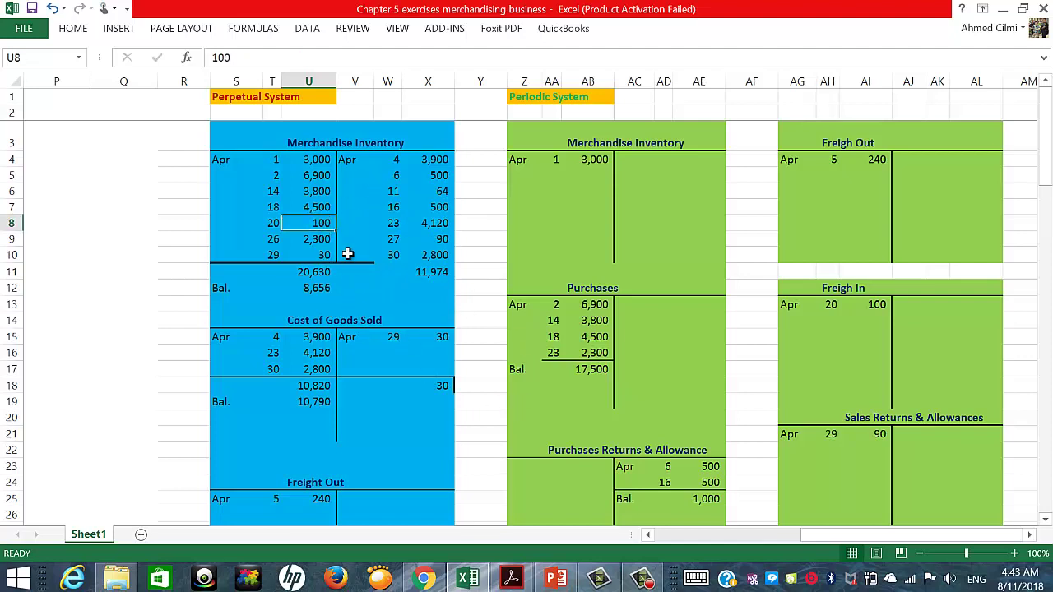
# Return to the trial balances and examine the perpetual income statement accounts from Freight-Out up to Sales Revenue.
pyautogui.click(649, 535)
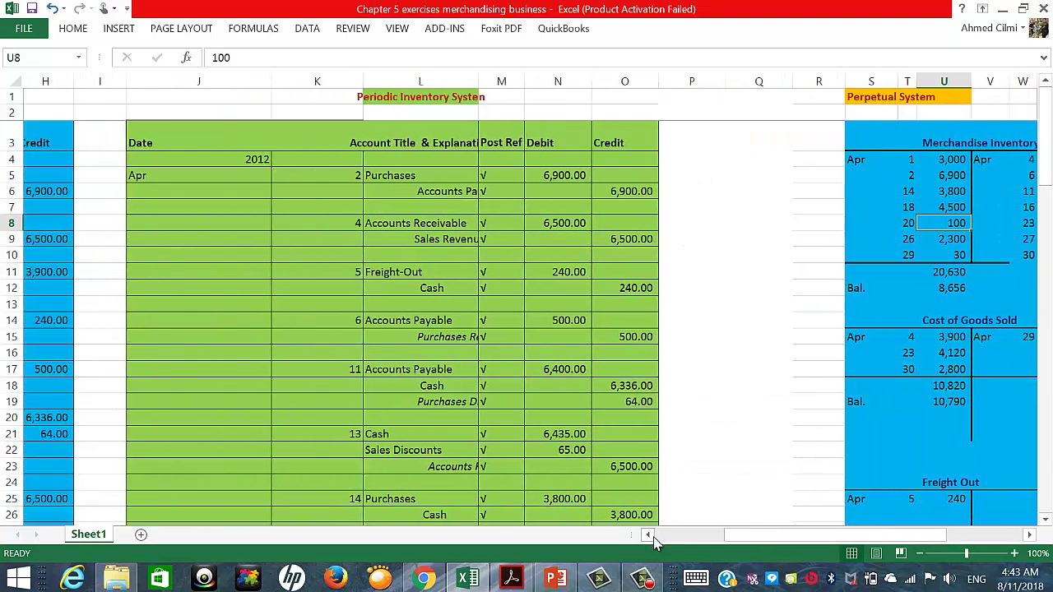
pyautogui.hscroll(-5, 435, 321)
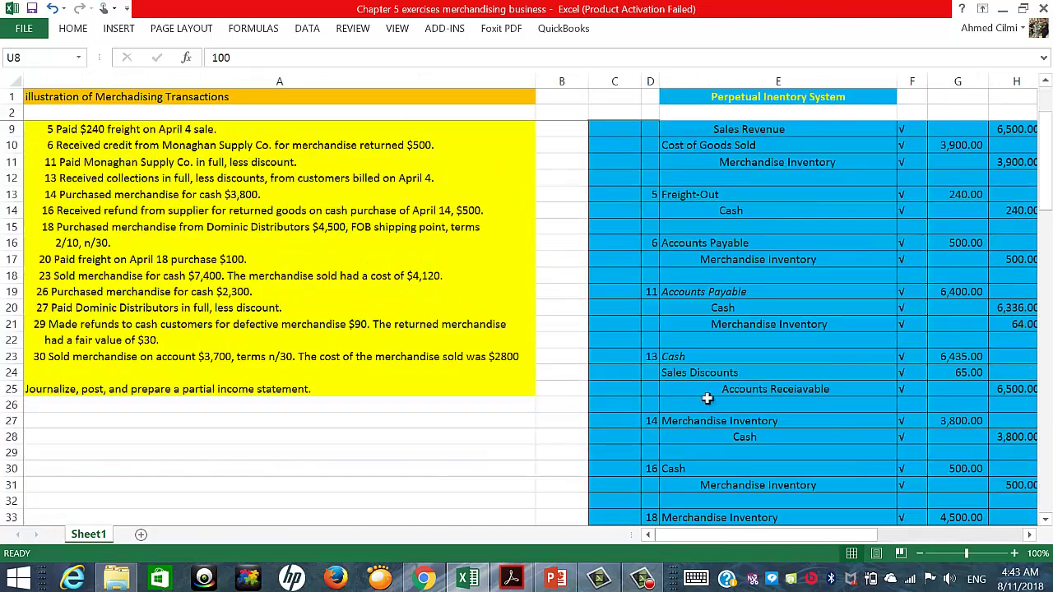
pyautogui.scroll(-17, 733, 383)
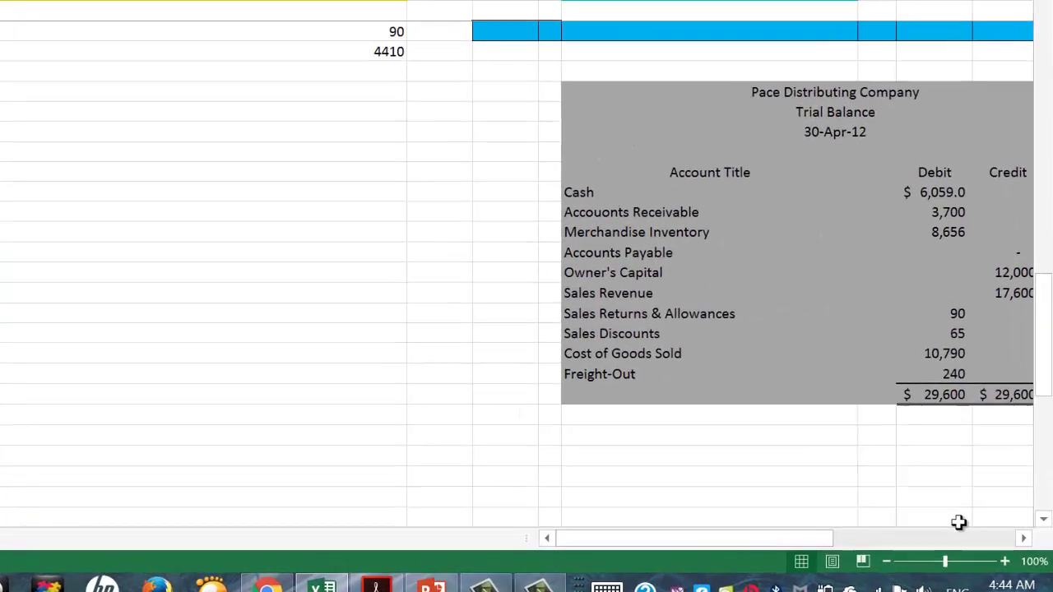
pyautogui.click(1023, 539)
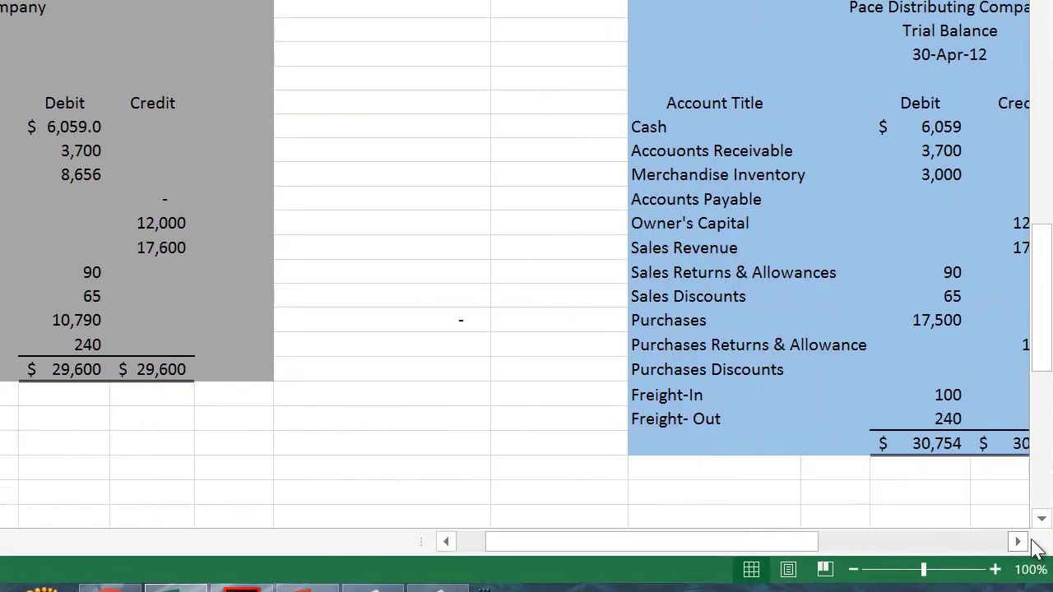
pyautogui.click(1018, 541)
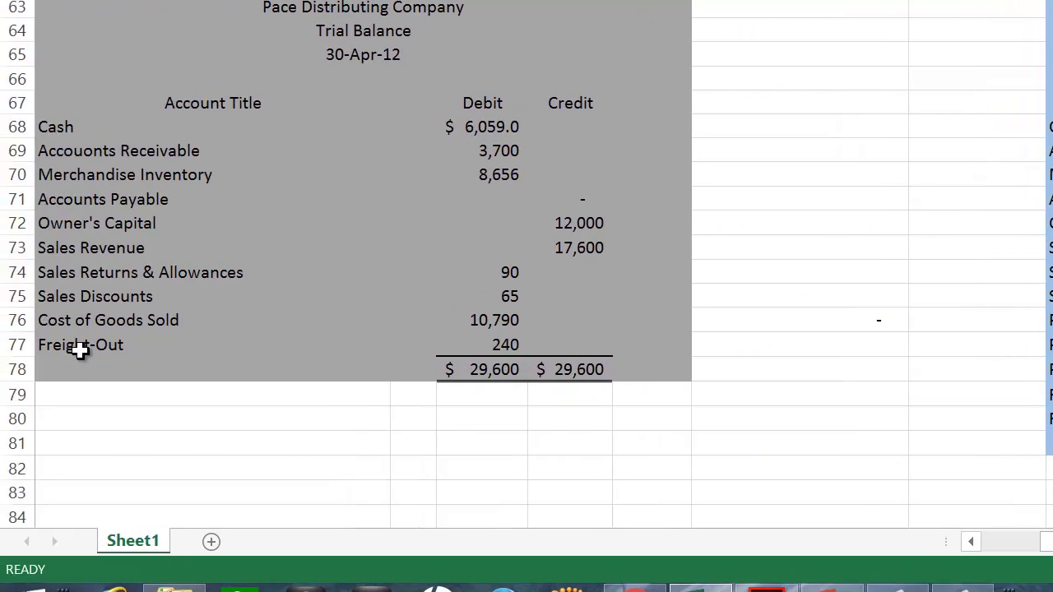
pyautogui.click(79, 350)
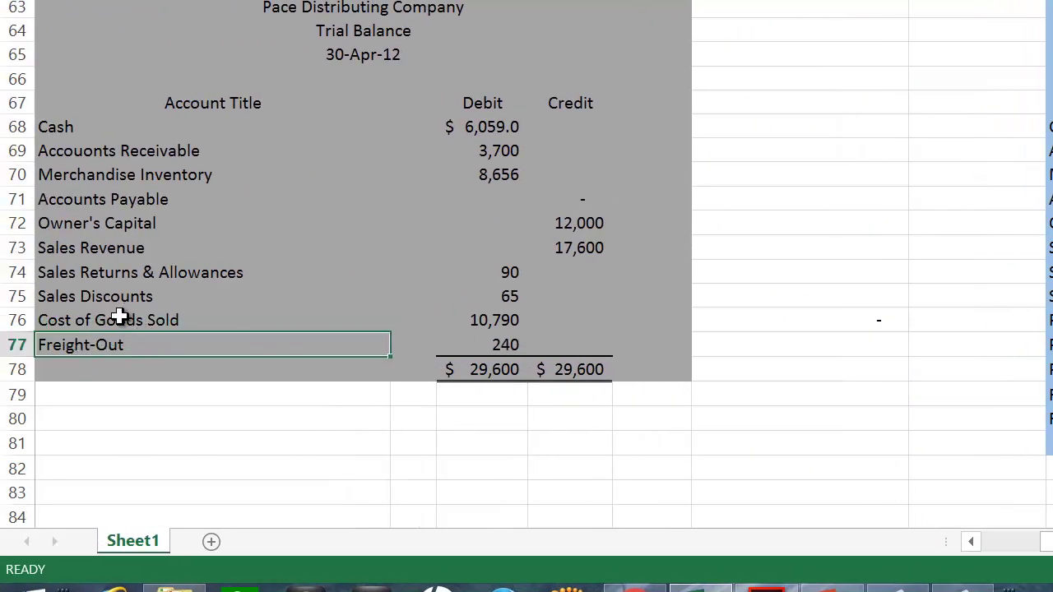
pyautogui.click(89, 318)
pyautogui.click(487, 321)
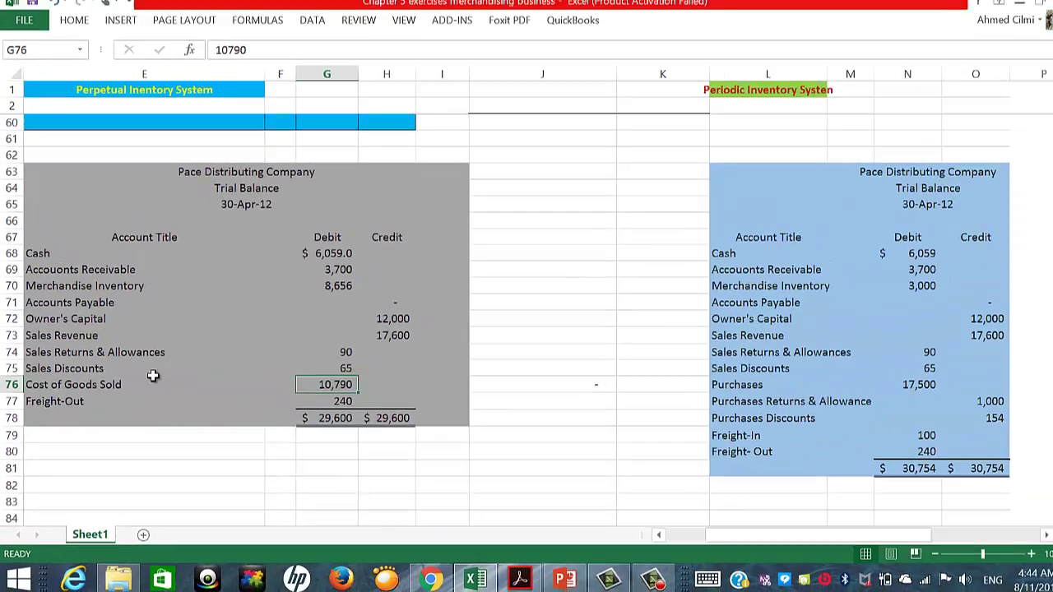
pyautogui.click(47, 357)
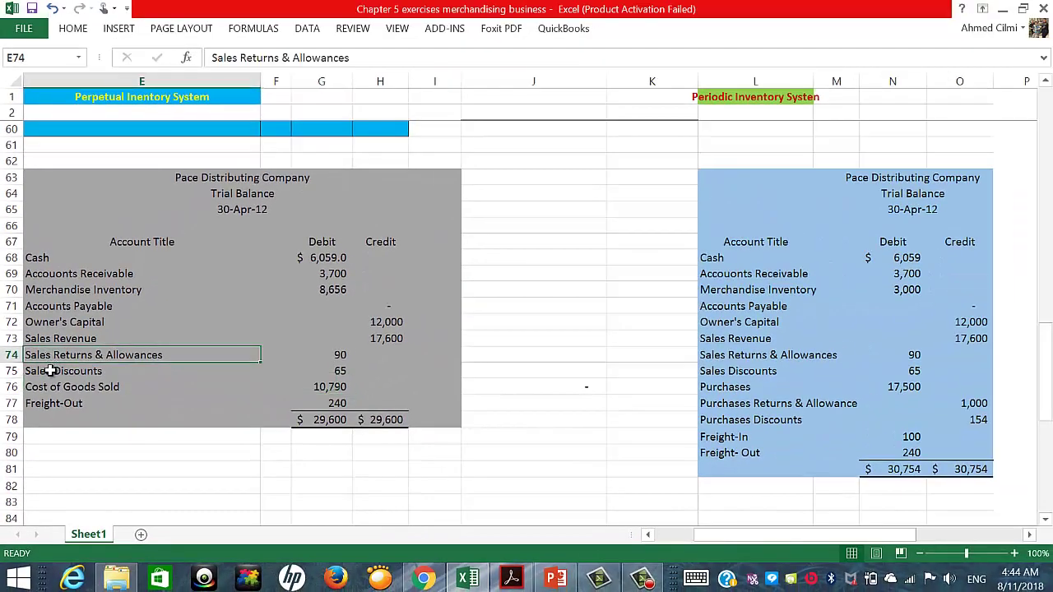
pyautogui.click(51, 372)
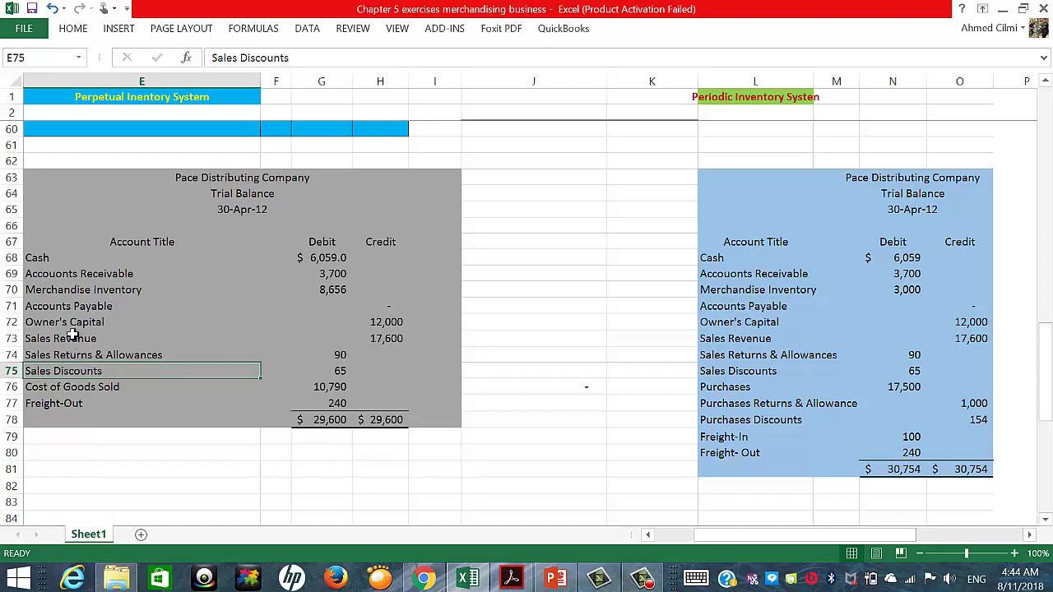
pyautogui.click(68, 338)
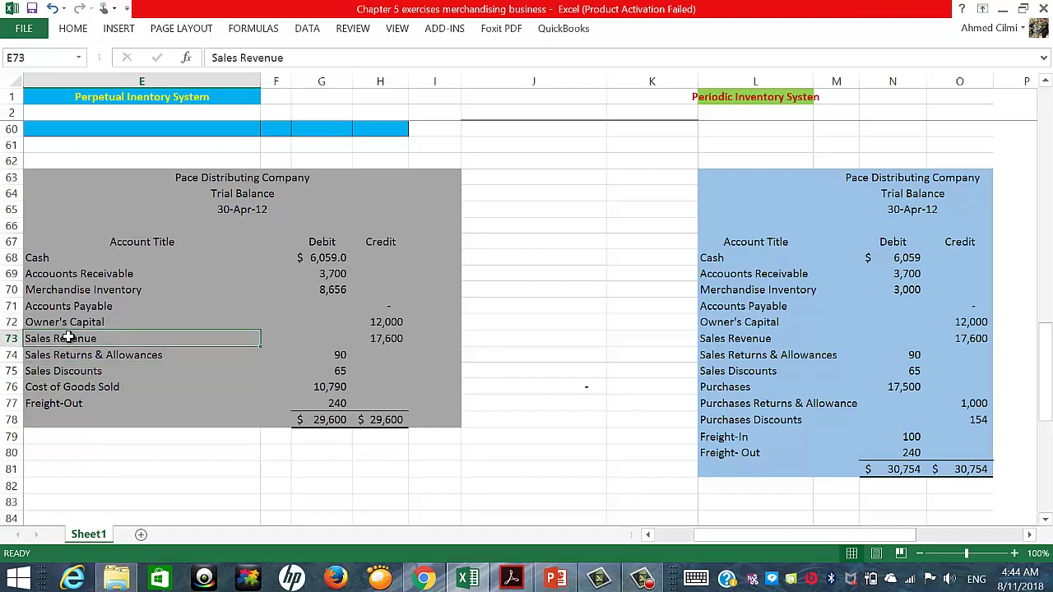
# Examine the perpetual trial balance's Sales Revenue credit together with Sales Returns & Allowances and Sales Discounts.
pyautogui.click(394, 340)
pyautogui.click(81, 359)
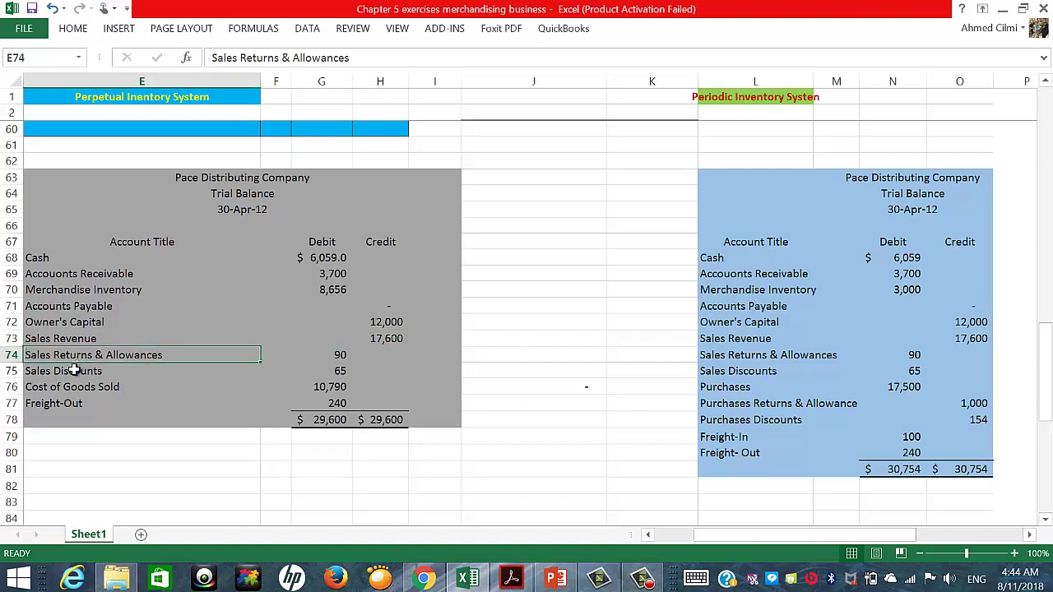
pyautogui.click(76, 370)
pyautogui.click(395, 340)
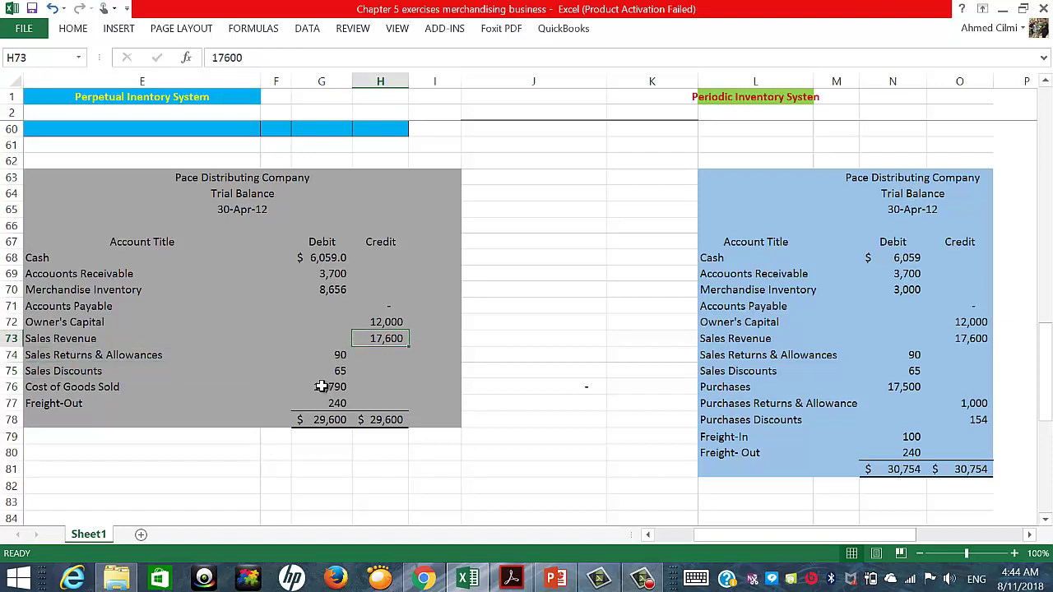
# Examine the periodic trial balance accounts from Sales Returns & Allowances through Purchases and its contra accounts to Freight-In.
pyautogui.click(745, 357)
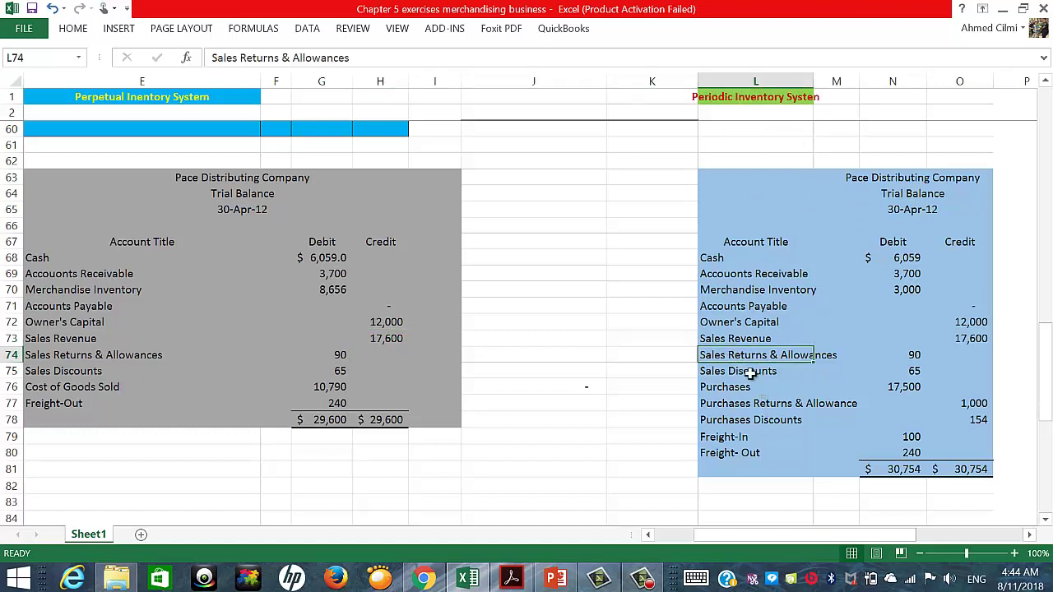
pyautogui.click(727, 388)
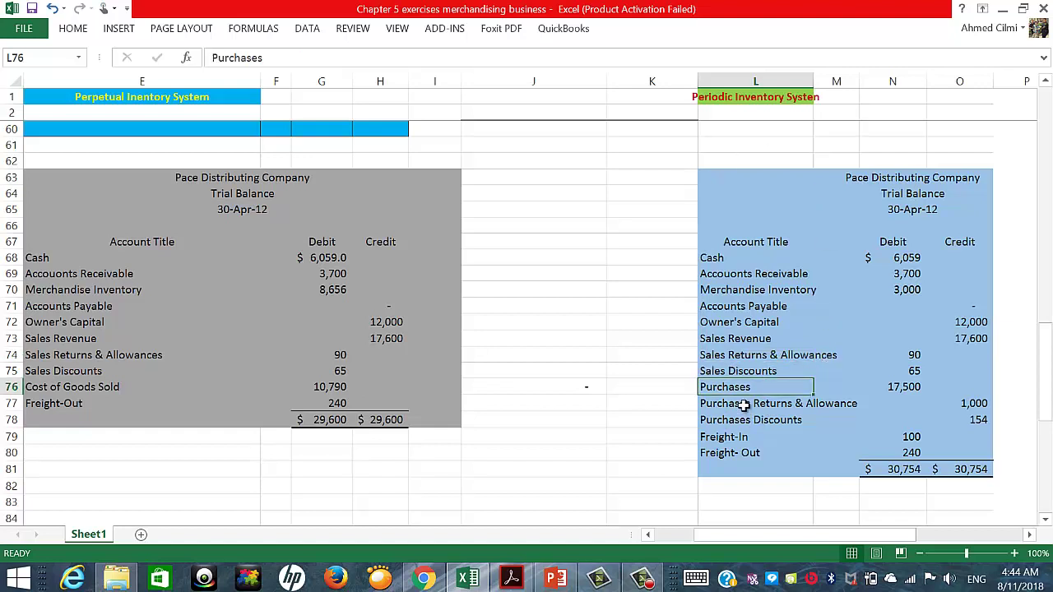
pyautogui.click(744, 405)
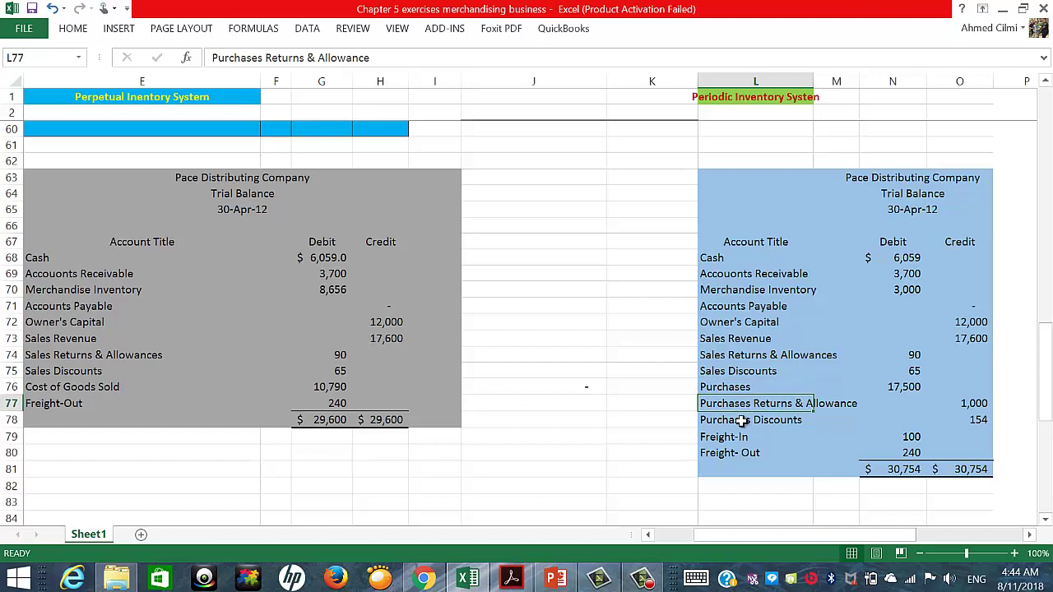
pyautogui.click(743, 422)
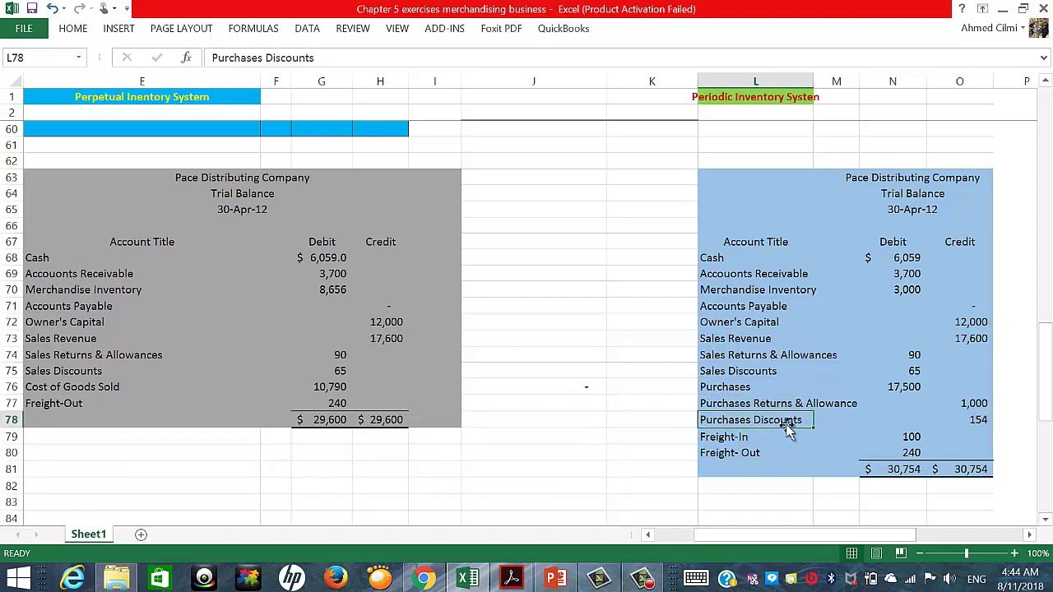
pyautogui.click(897, 387)
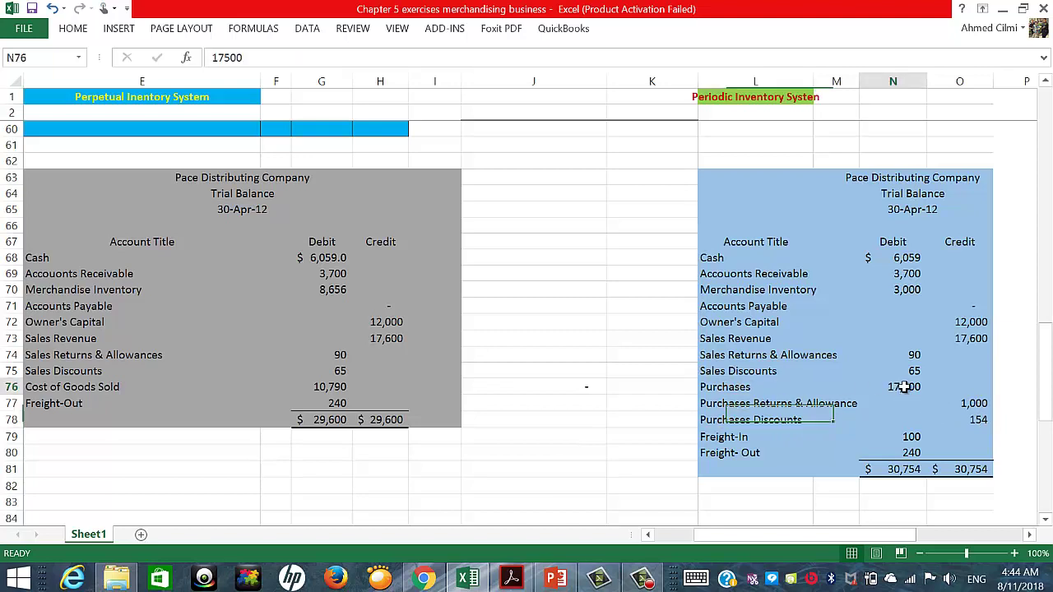
pyautogui.click(716, 386)
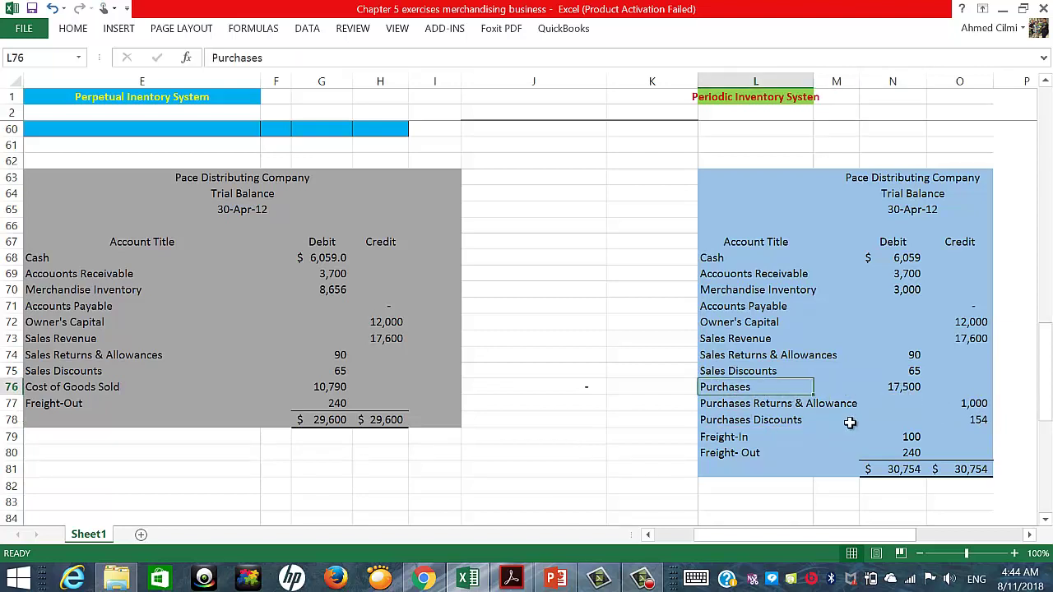
pyautogui.click(727, 438)
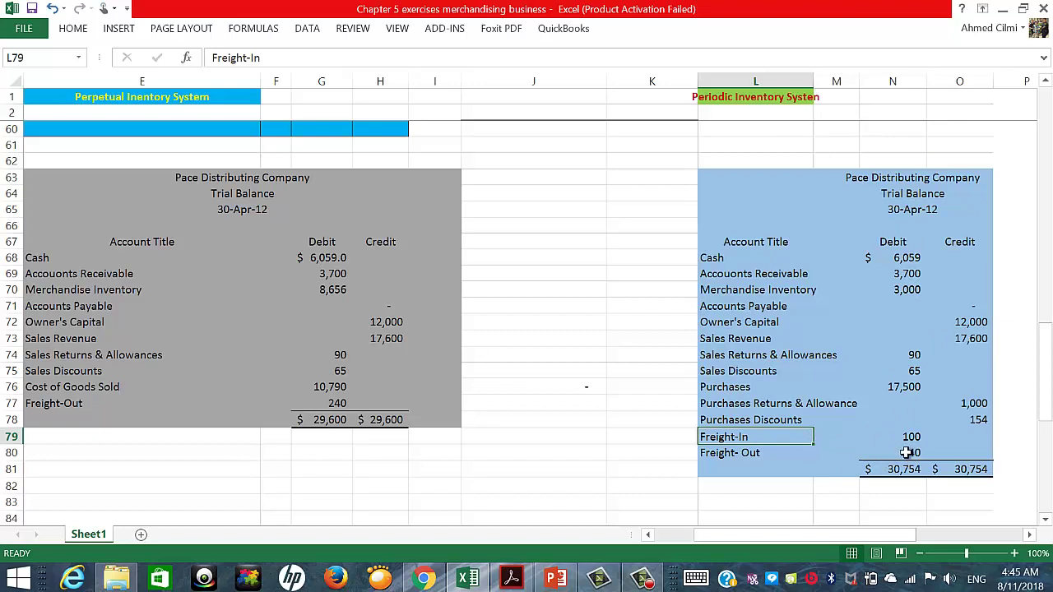
# Examine Cash and Accounts Receivable in the periodic trial balance and compare Merchandise Inventory with the perpetual trial balance.
pyautogui.click(721, 257)
pyautogui.click(743, 275)
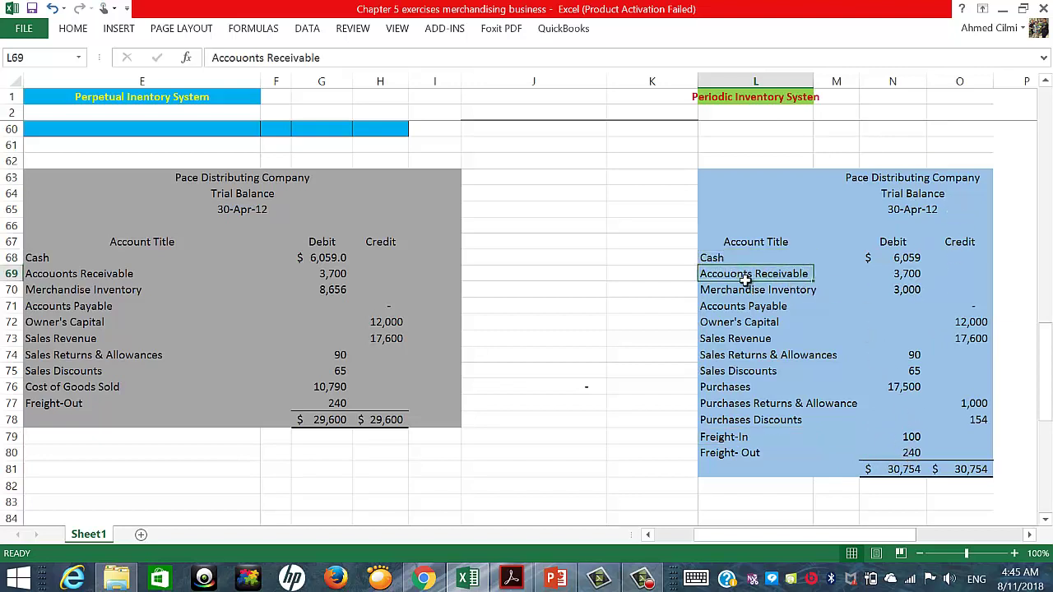
pyautogui.click(750, 290)
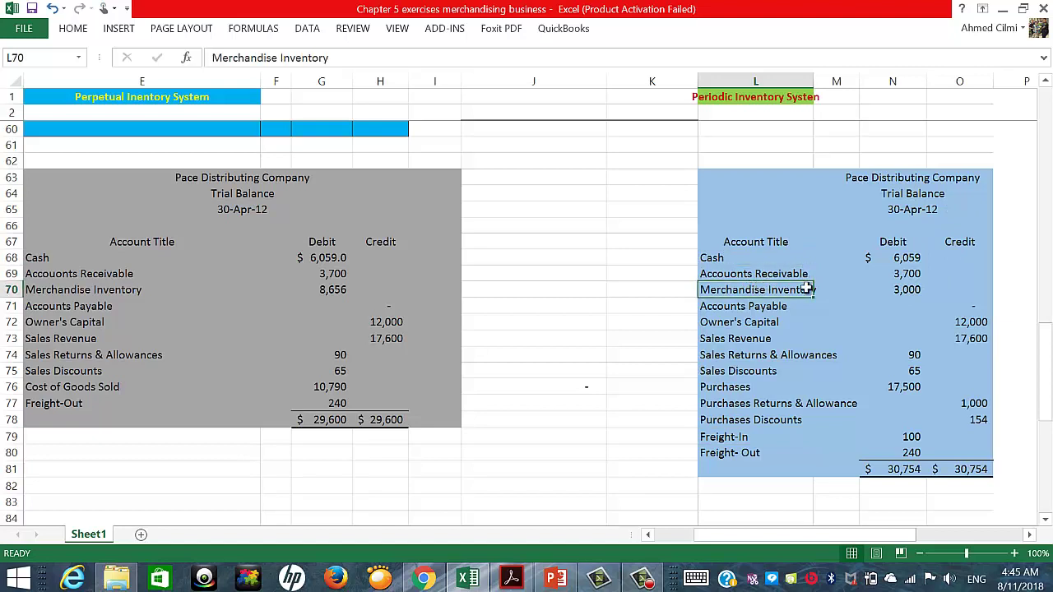
pyautogui.click(907, 288)
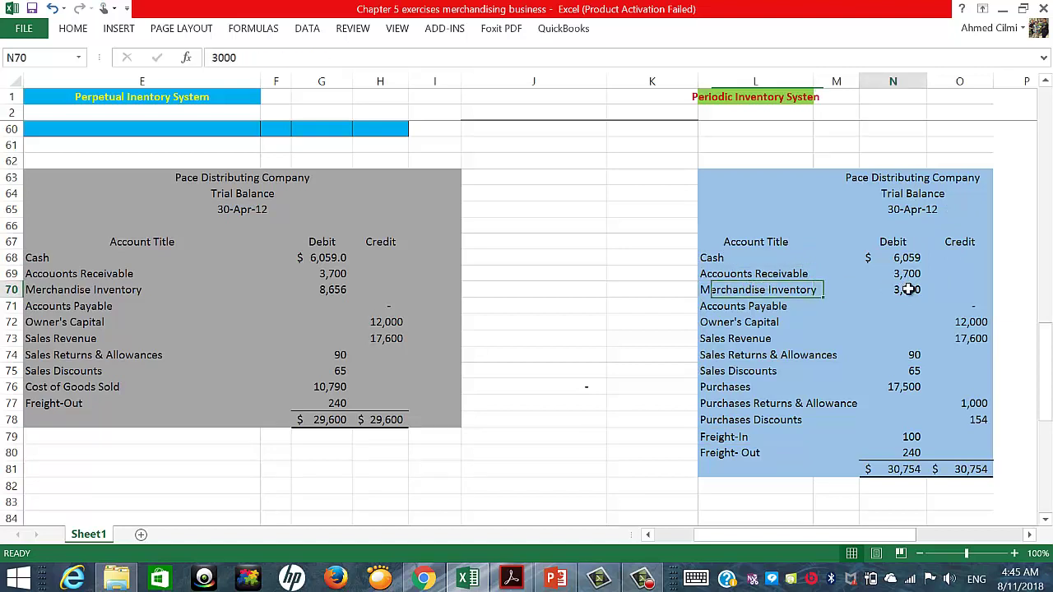
pyautogui.click(338, 290)
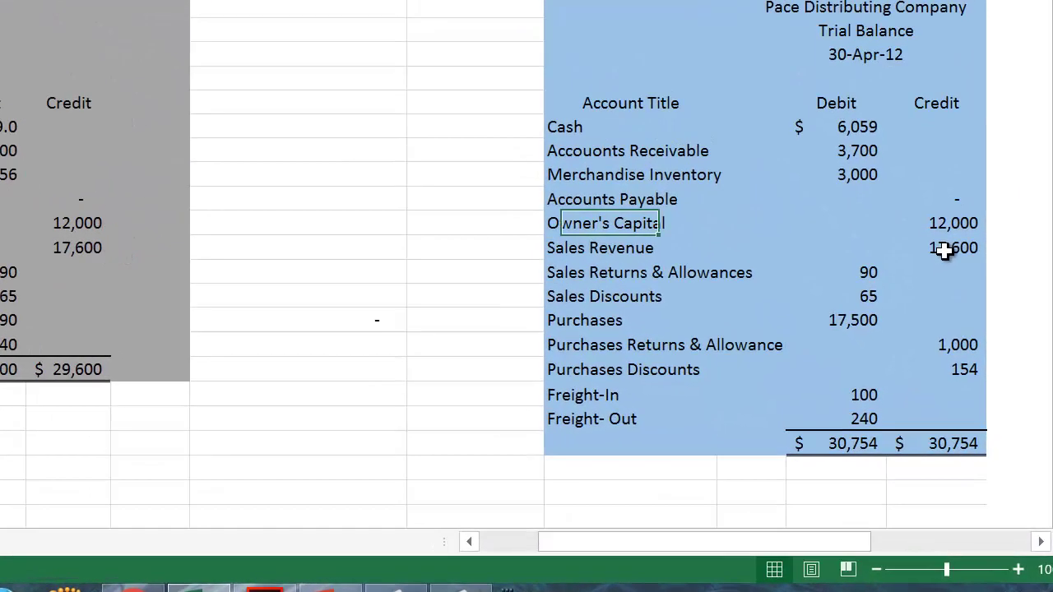
# Compare the Sales Revenue and Owner's Capital credits between the periodic and perpetual trial balances.
pyautogui.click(963, 337)
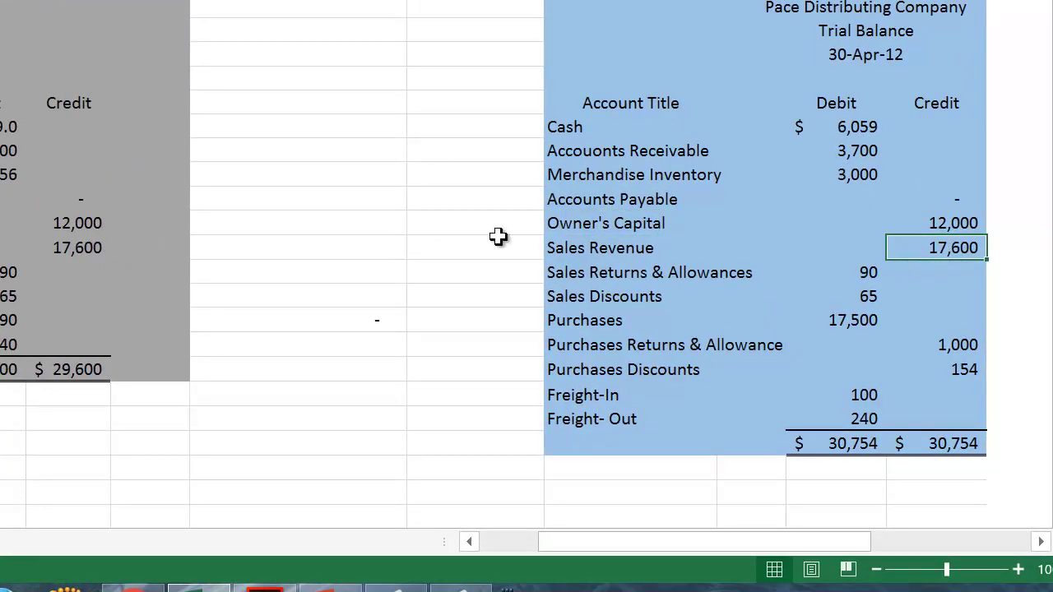
pyautogui.click(83, 243)
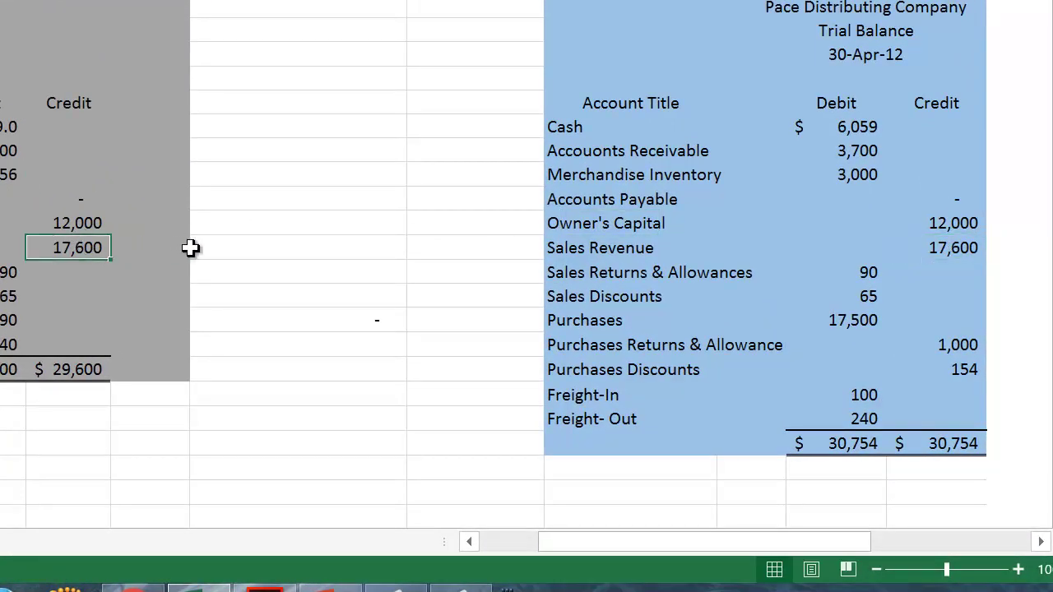
pyautogui.click(72, 219)
pyautogui.click(948, 219)
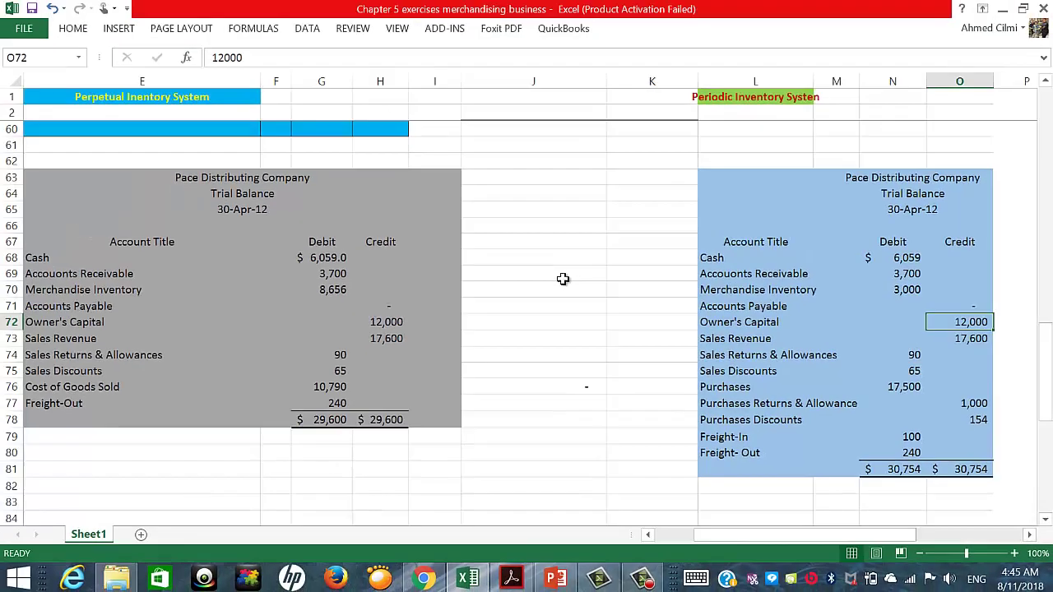
# Examine the perpetual partial income statement from Revenues through Sales Returns & Allowance and Sales Discount to the Net Sales formula.
pyautogui.scroll(-1, 563, 279)
pyautogui.scroll(-4, 568, 275)
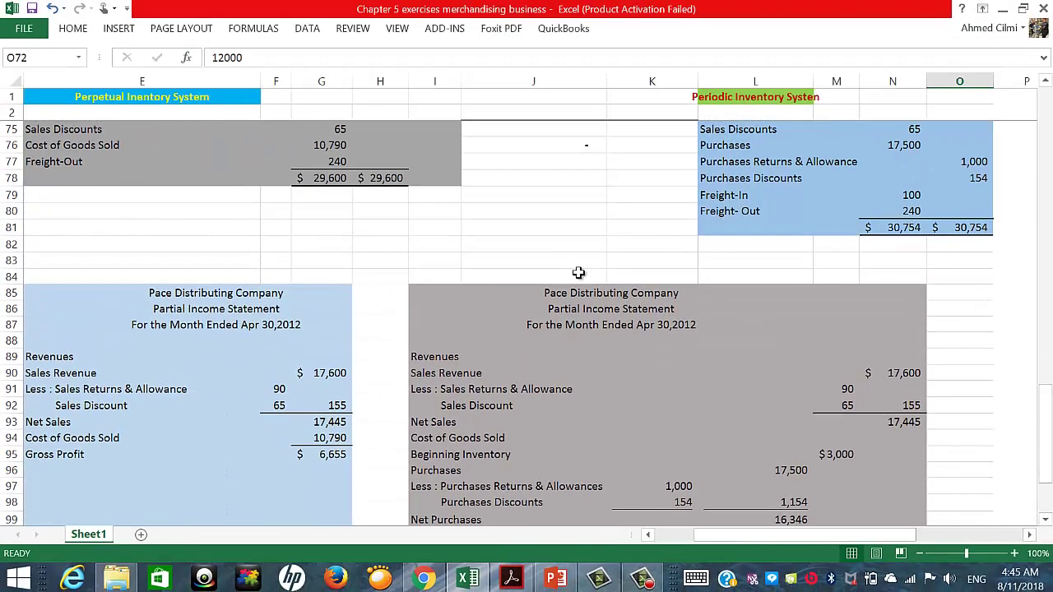
pyautogui.scroll(-2, 586, 274)
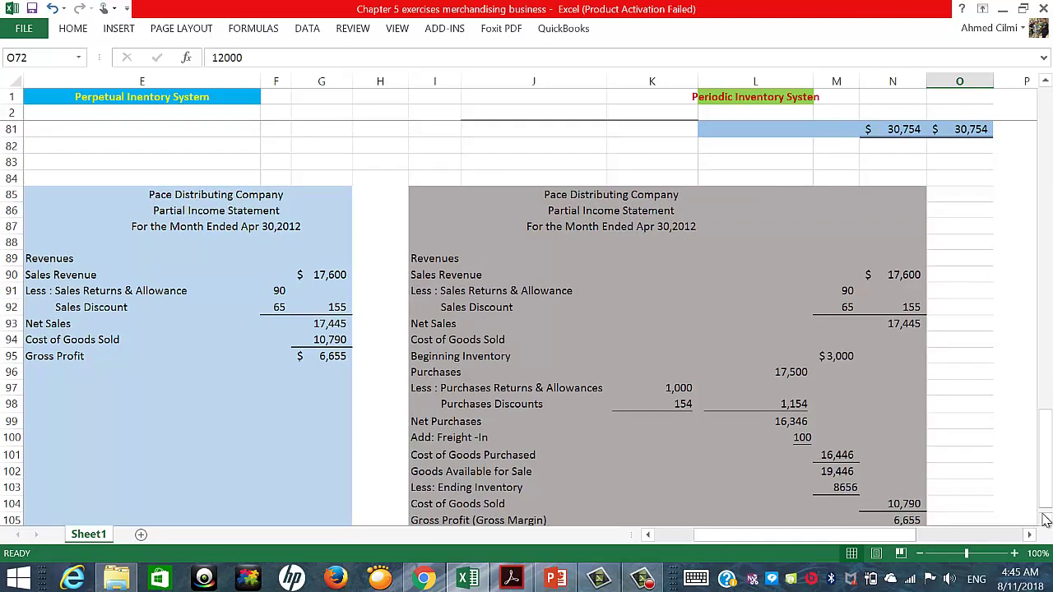
pyautogui.scroll(-1, 979, 500)
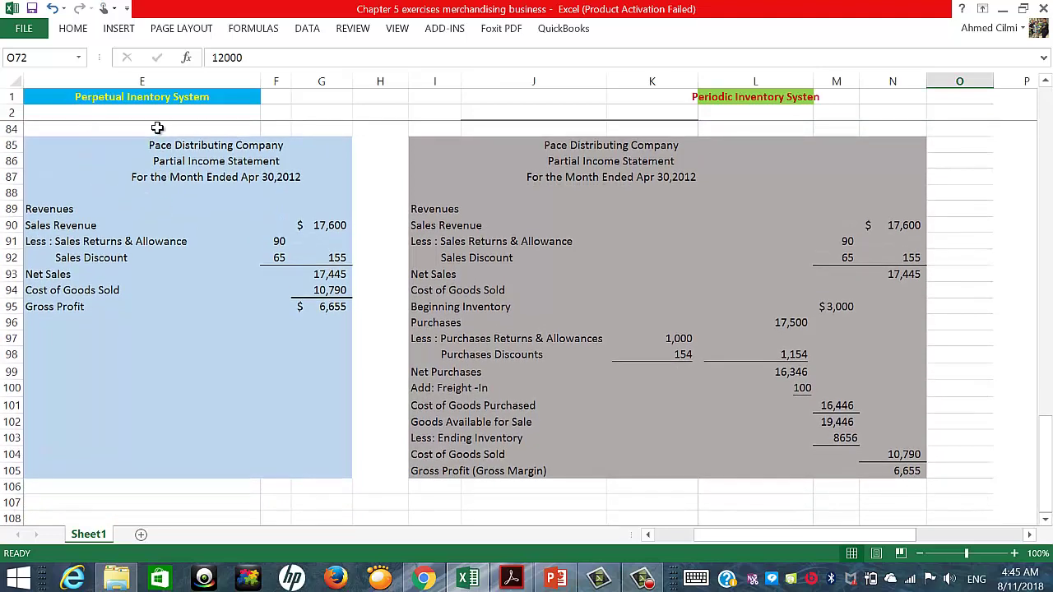
pyautogui.click(47, 210)
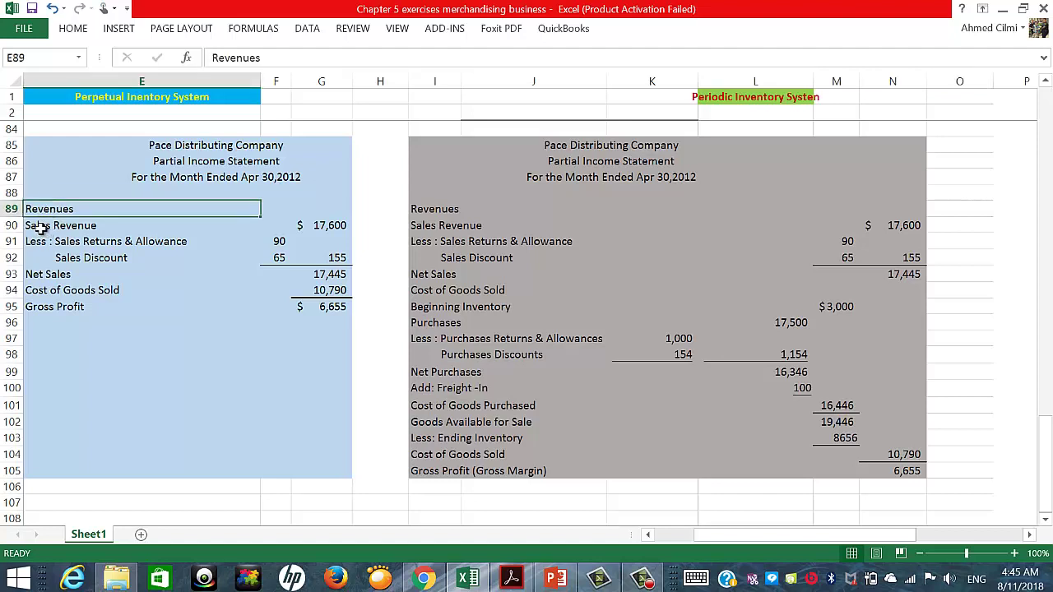
pyautogui.click(329, 227)
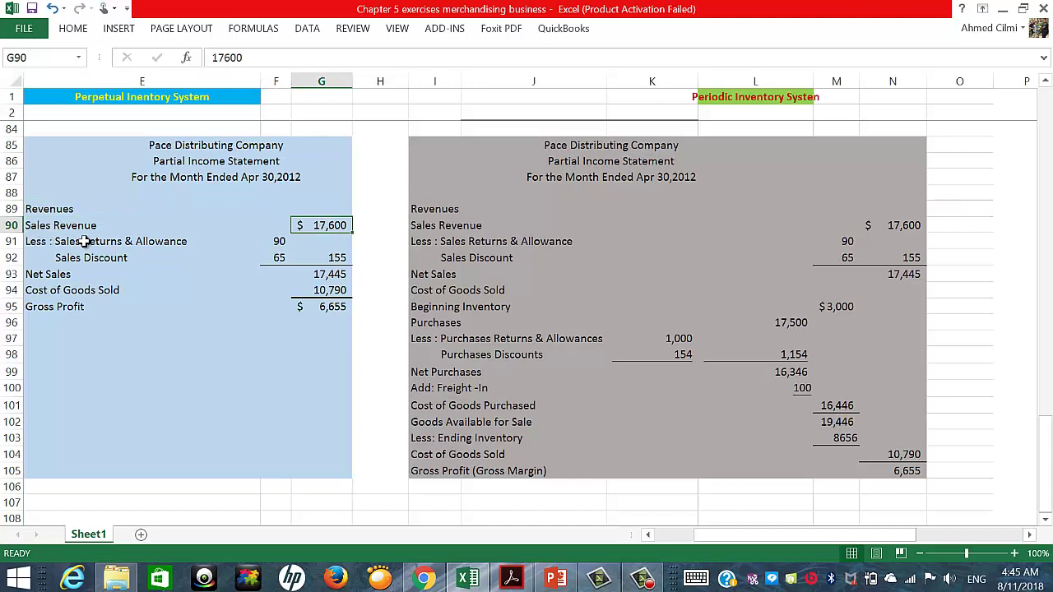
pyautogui.click(276, 242)
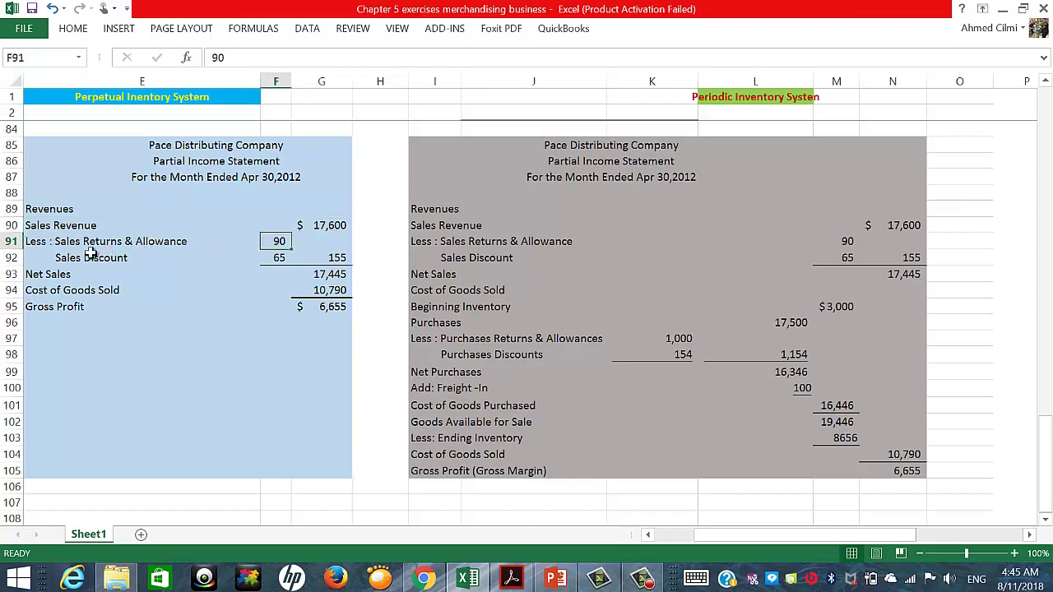
pyautogui.click(176, 257)
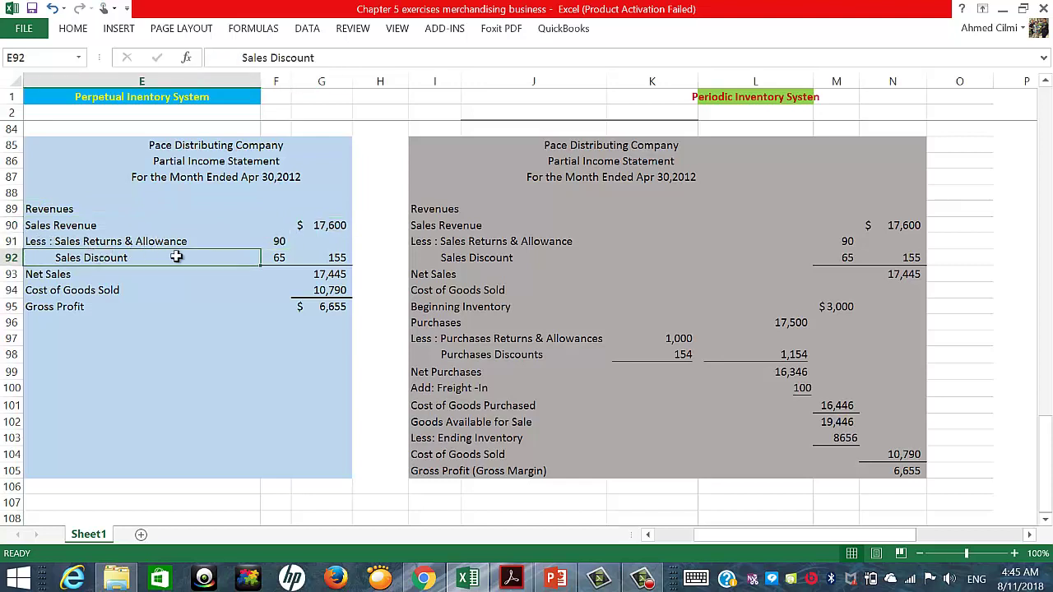
pyautogui.click(334, 257)
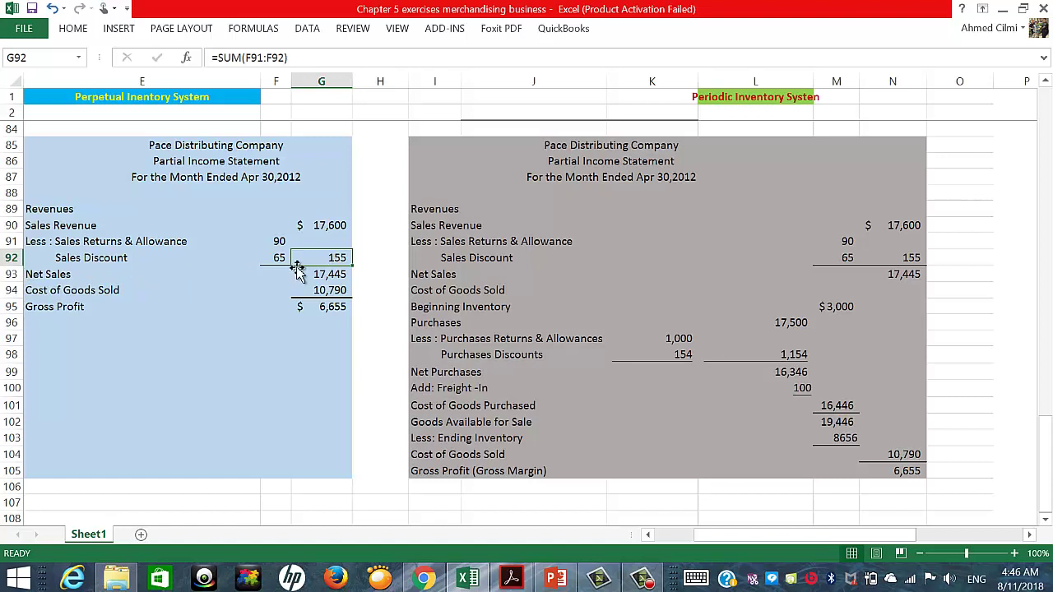
pyautogui.click(55, 278)
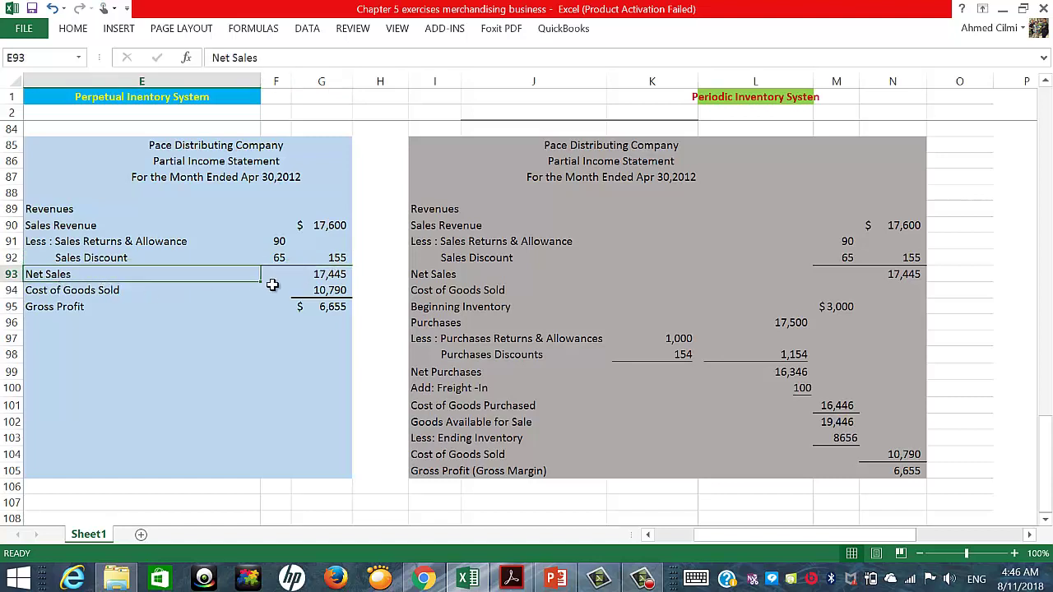
pyautogui.click(330, 274)
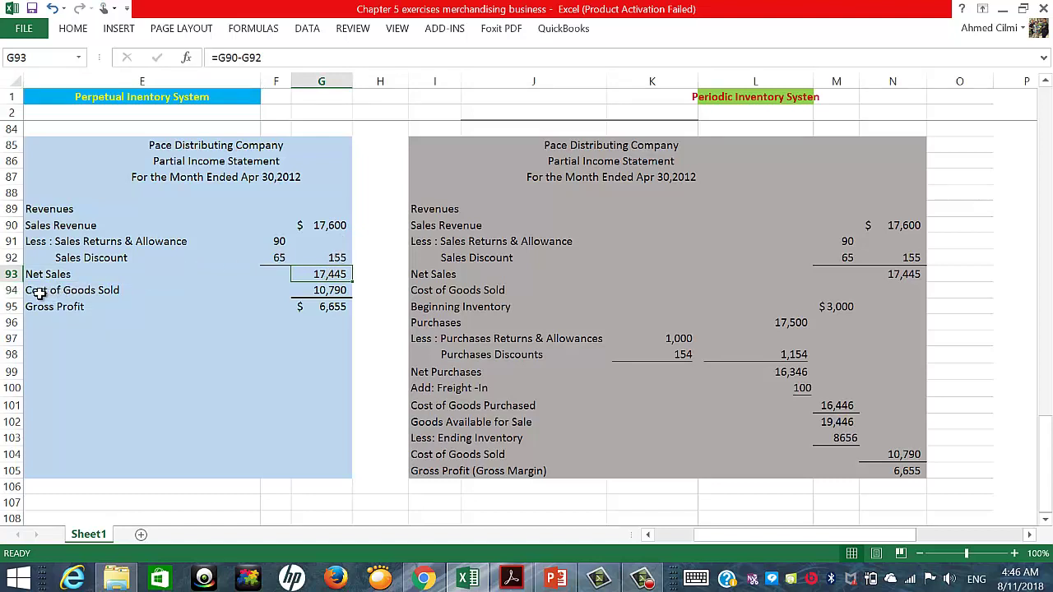
# Trace the perpetual income statement's Cost of Goods Sold amount back to the perpetual trial balance.
pyautogui.click(329, 291)
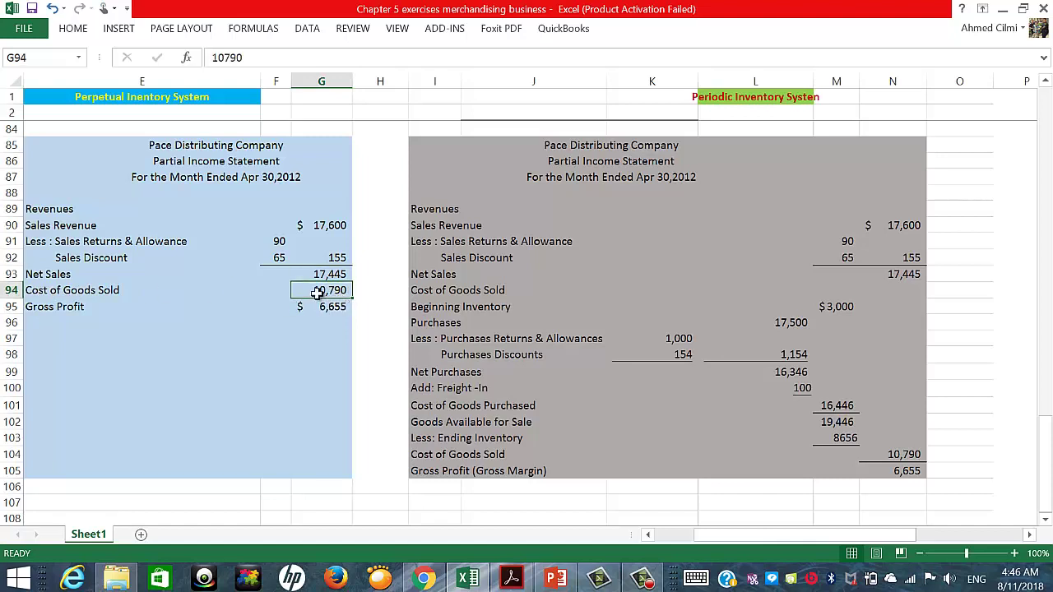
pyautogui.scroll(1, 310, 283)
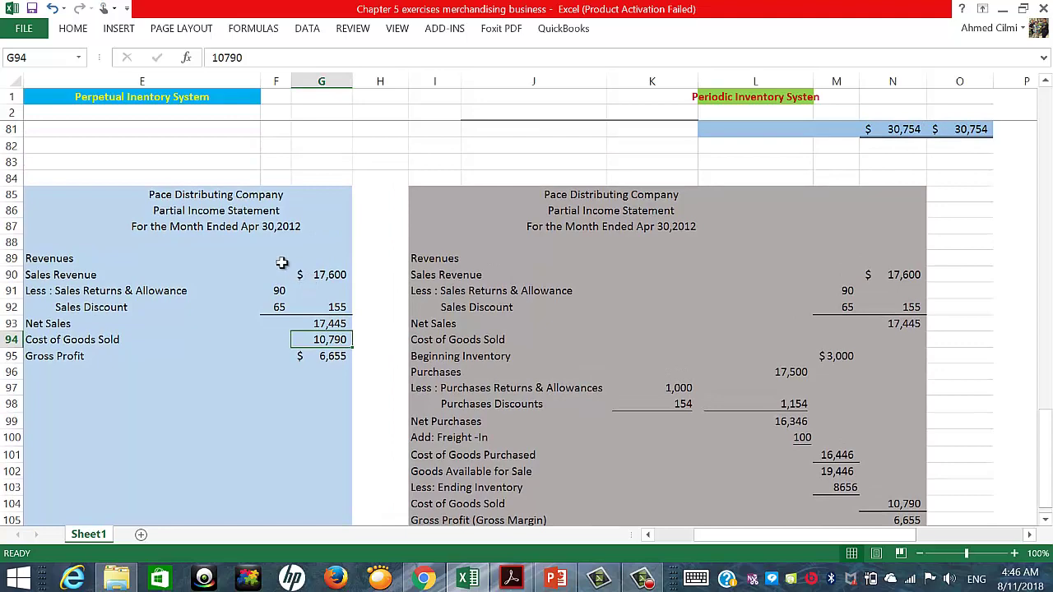
pyautogui.scroll(3, 283, 246)
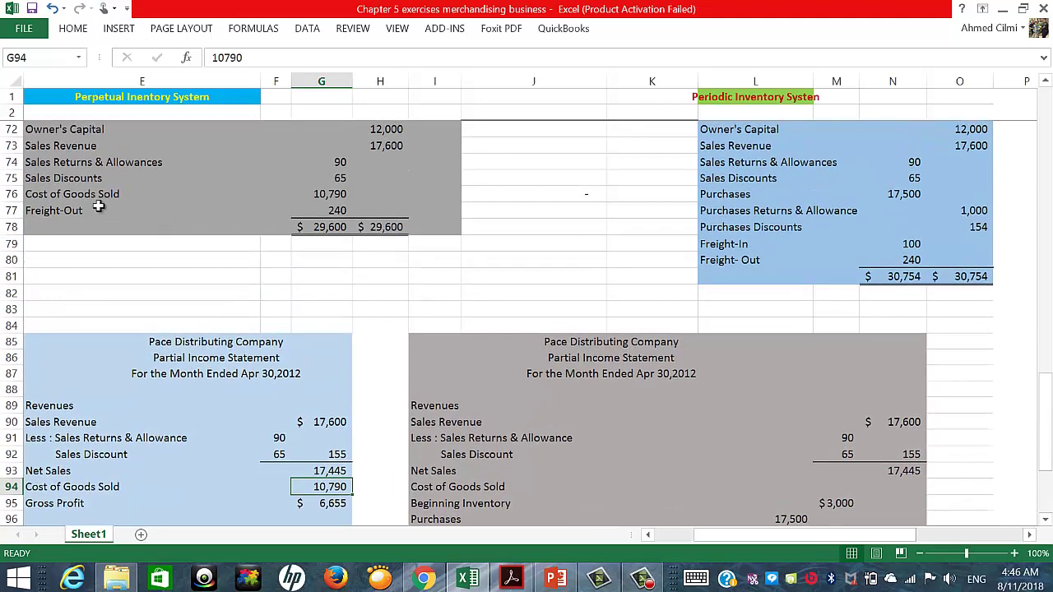
pyautogui.click(324, 193)
pyautogui.scroll(1, 195, 195)
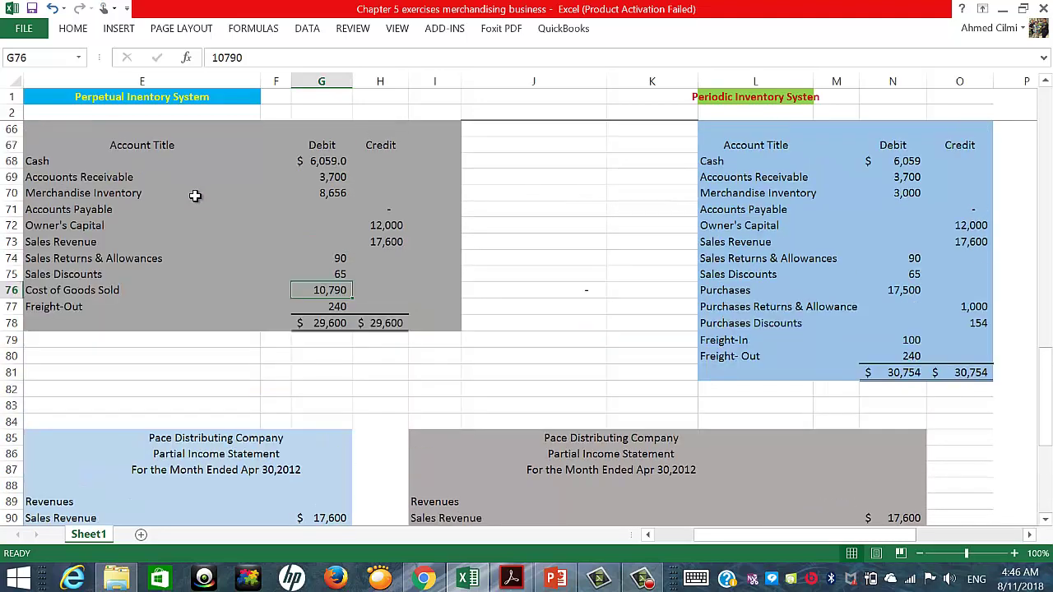
pyautogui.scroll(1, 217, 137)
pyautogui.scroll(1, 217, 137)
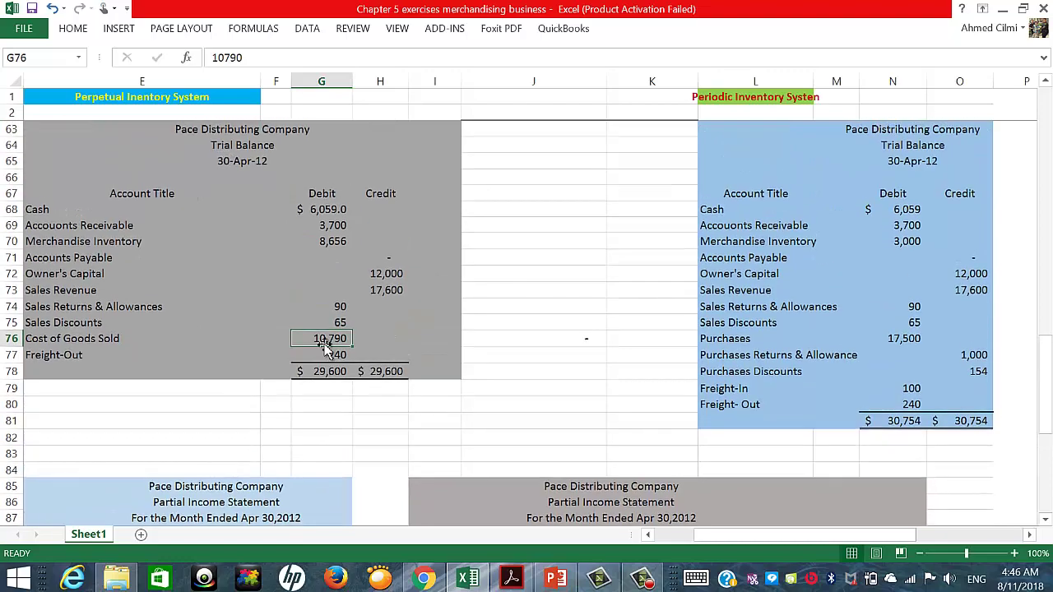
# Return to the perpetual partial income statement and examine Cost of Goods Sold and the Gross Profit formula.
pyautogui.scroll(-4, 329, 327)
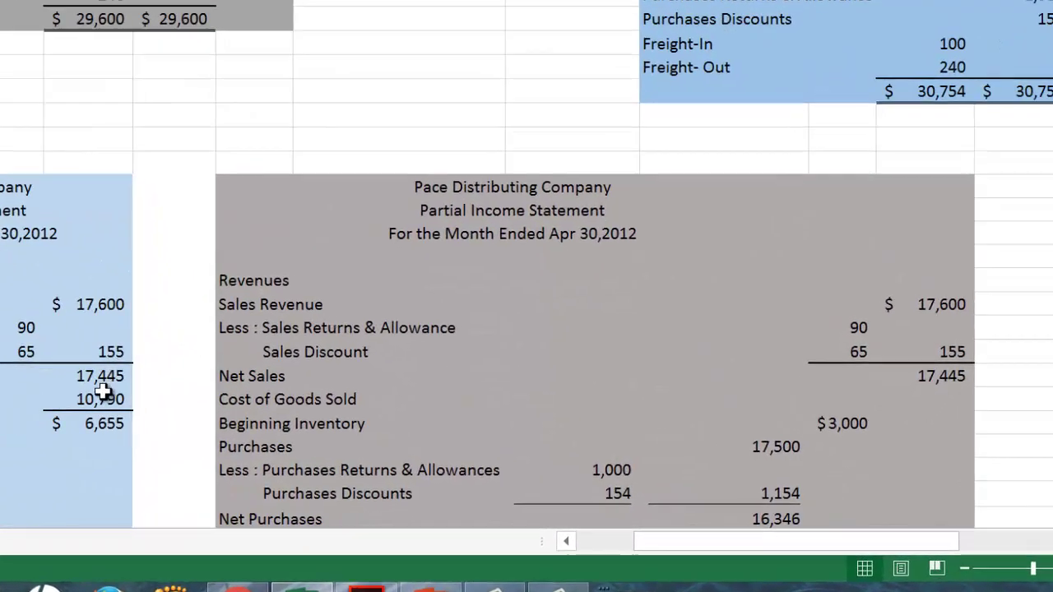
pyautogui.click(226, 420)
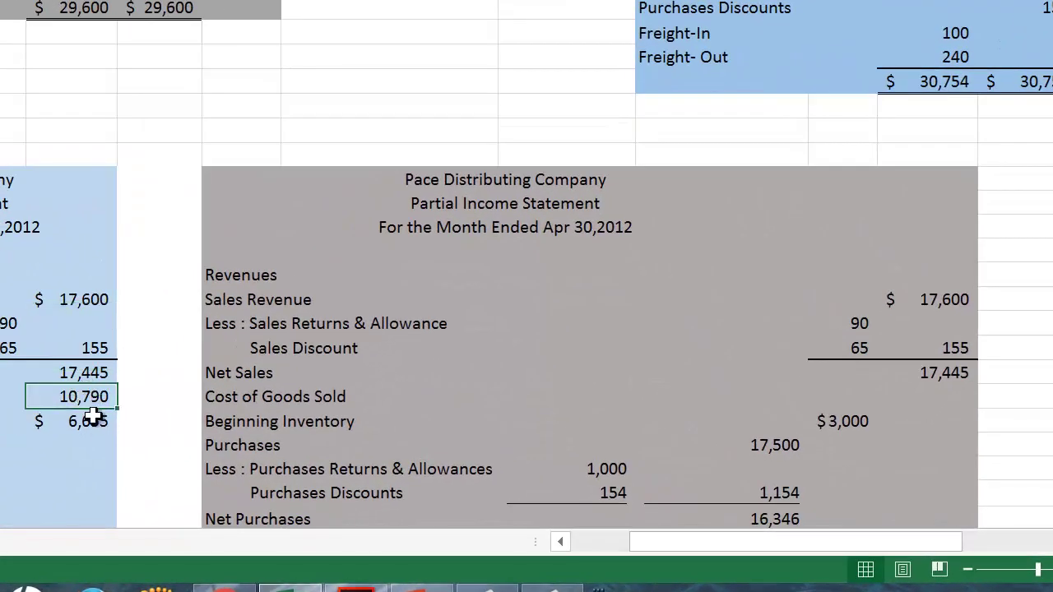
pyautogui.click(227, 441)
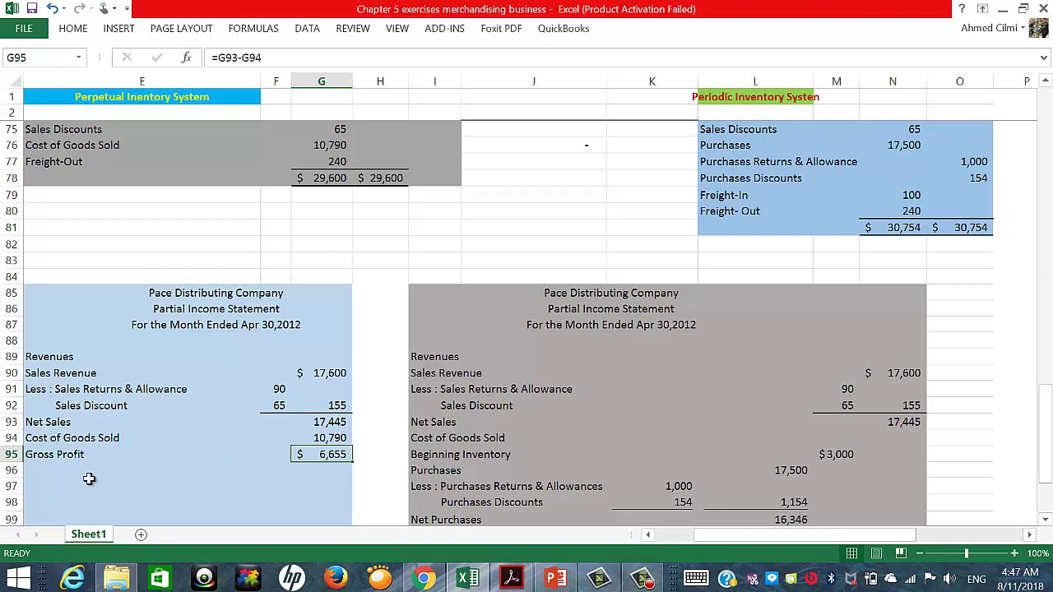
pyautogui.scroll(-1, 82, 468)
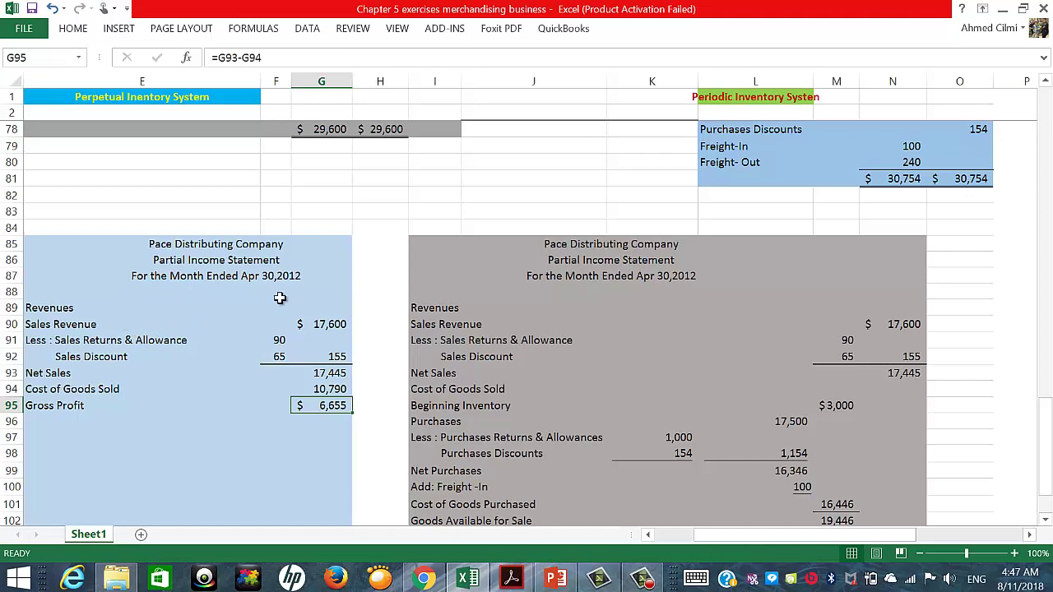
# Compare Sales Revenue, the sales deductions total and Net Sales between the periodic and perpetual partial income statements.
pyautogui.scroll(-1, 859, 374)
pyautogui.scroll(-1, 859, 374)
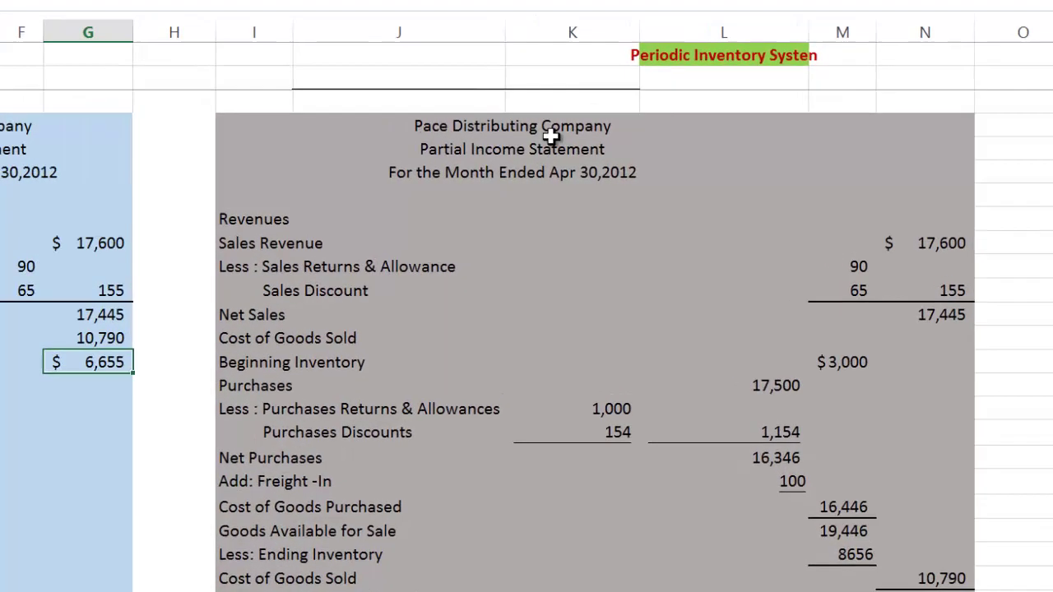
pyautogui.click(274, 245)
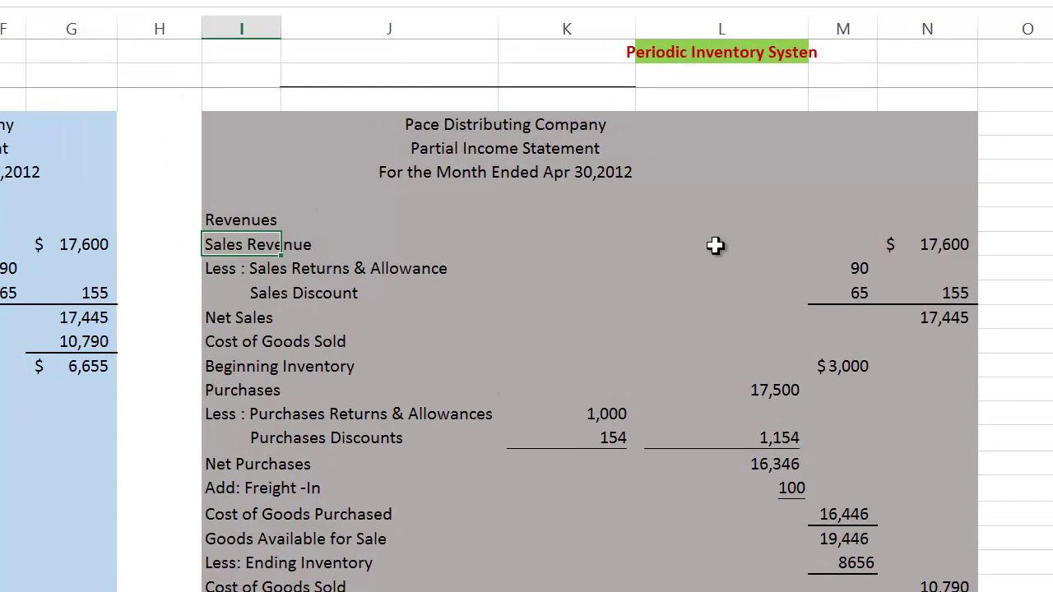
pyautogui.click(961, 244)
pyautogui.click(99, 243)
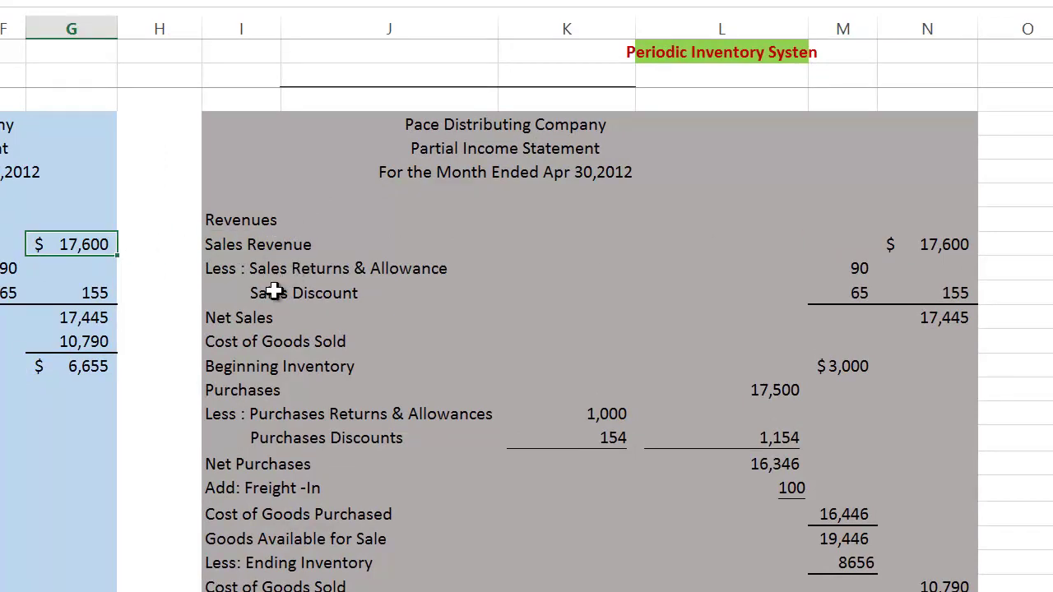
pyautogui.click(963, 292)
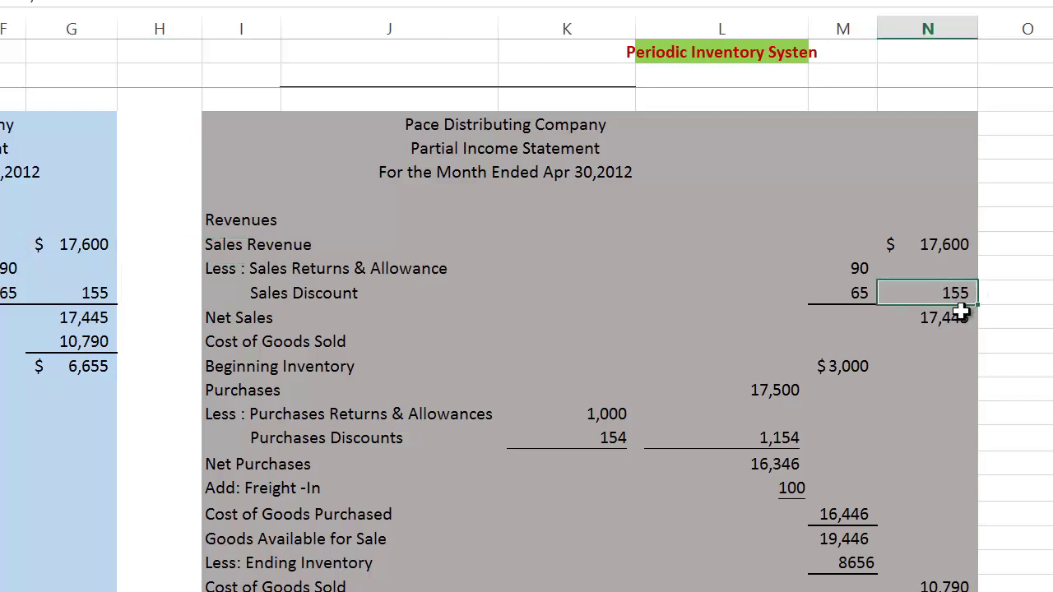
pyautogui.click(934, 320)
pyautogui.click(98, 319)
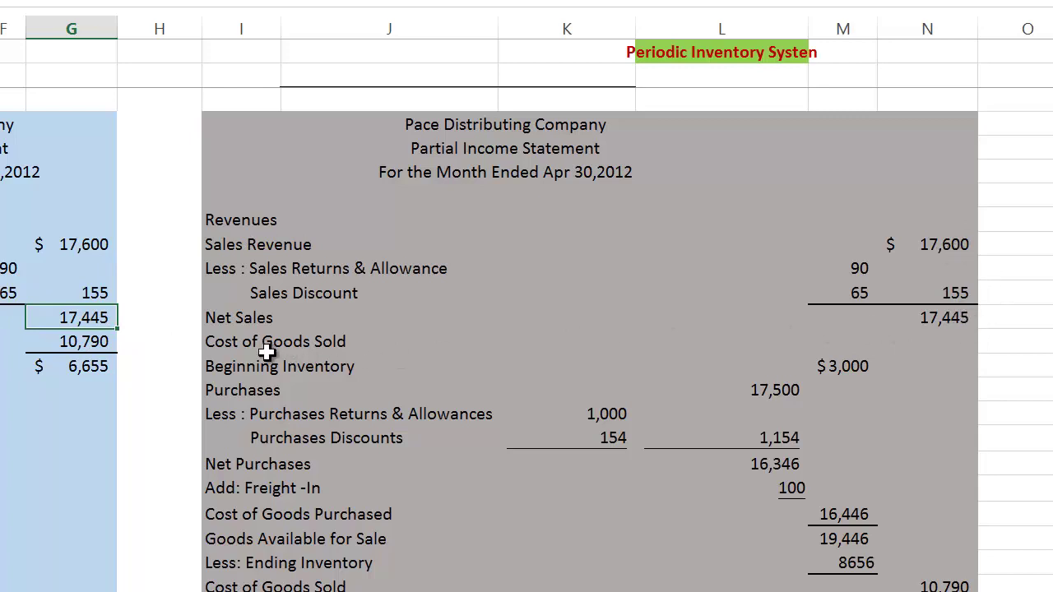
# Examine Beginning Inventory and Purchases in the Cost of Goods Sold section of the periodic partial income statement.
pyautogui.click(639, 50)
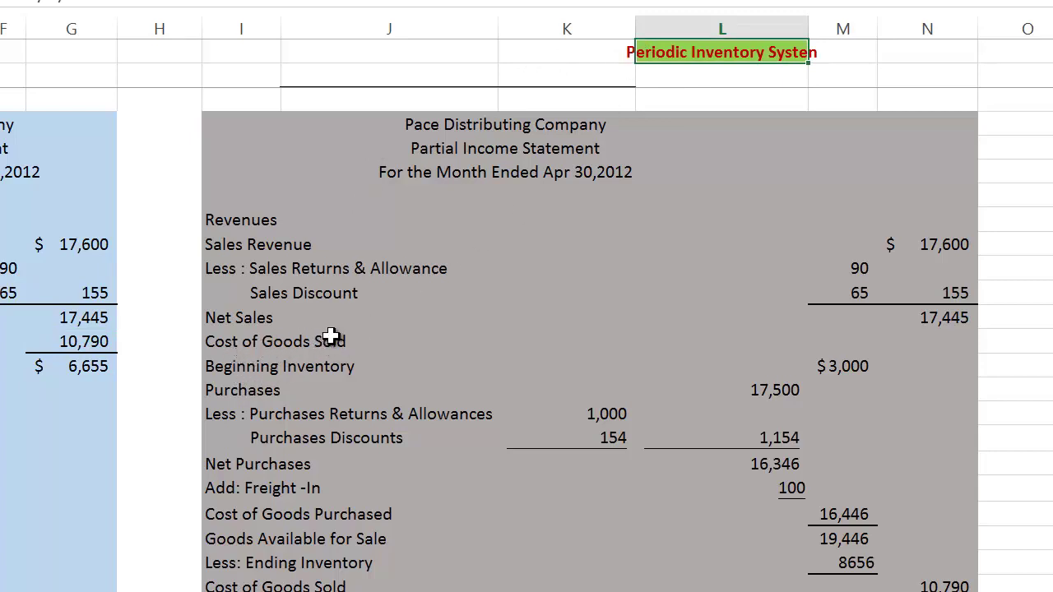
pyautogui.click(262, 371)
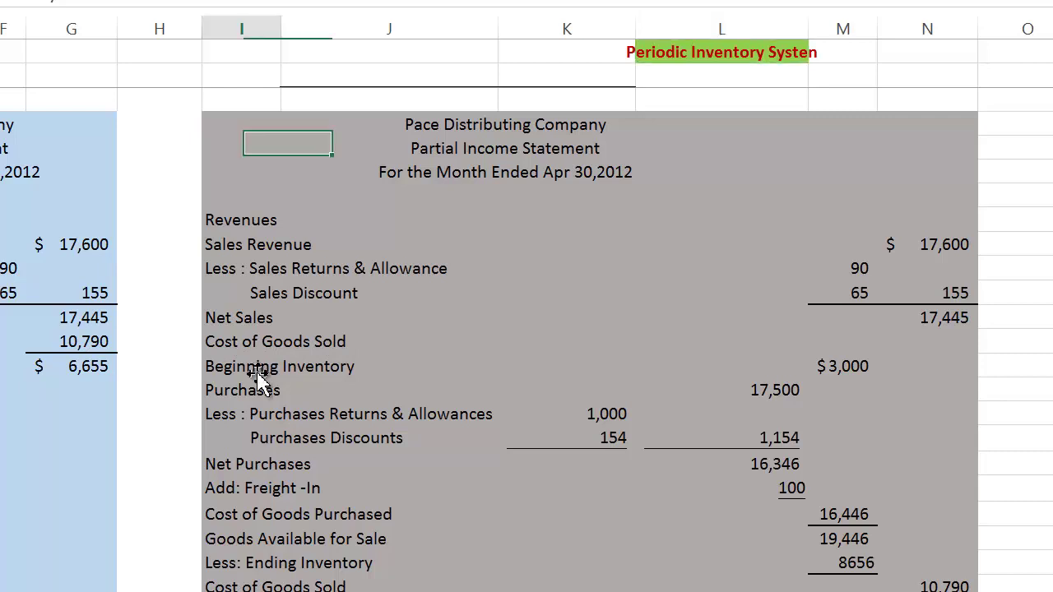
pyautogui.click(848, 374)
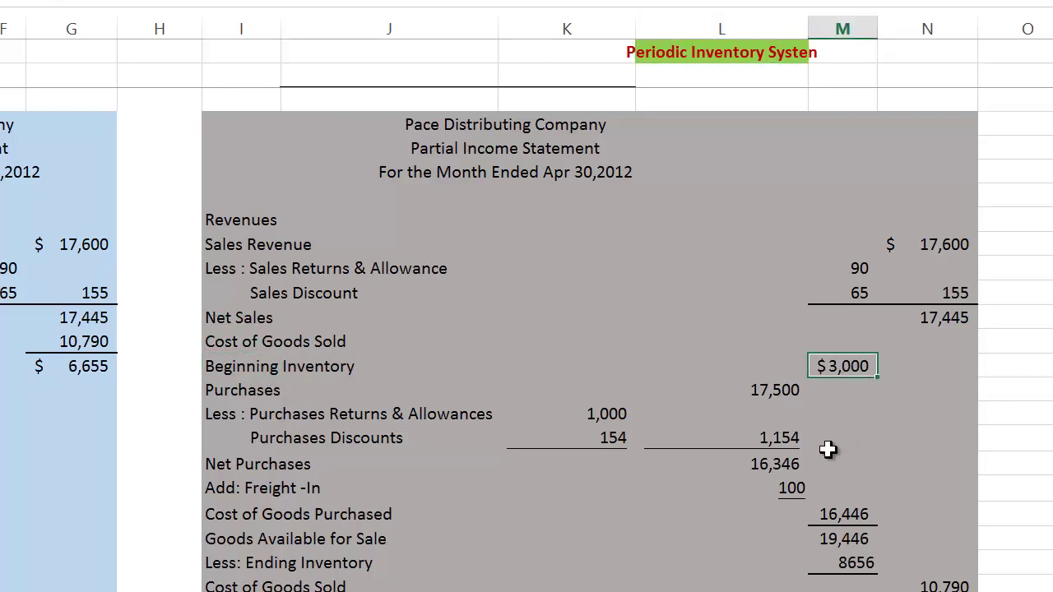
pyautogui.click(257, 390)
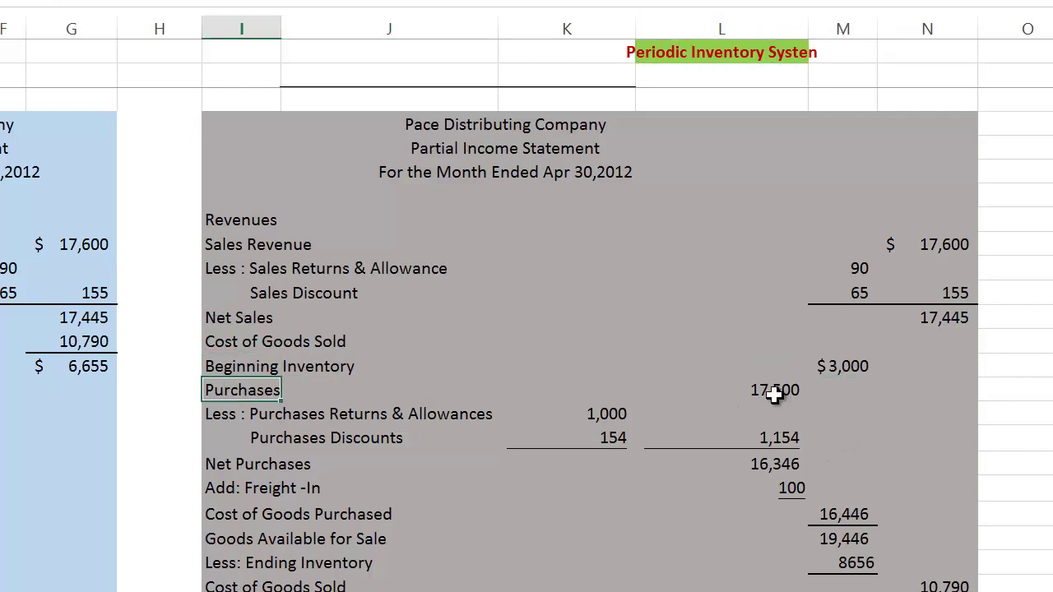
pyautogui.click(772, 393)
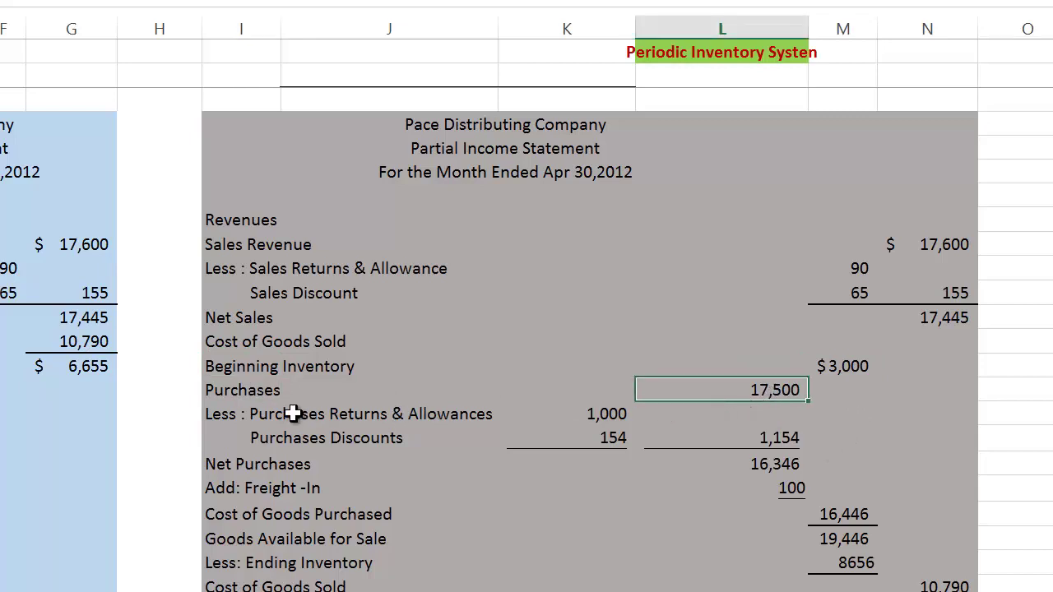
# Follow the periodic statement from Purchases Returns & Allowances and Purchases Discounts through Net Purchases and Freight-In to Cost of Goods Purchased.
pyautogui.click(263, 414)
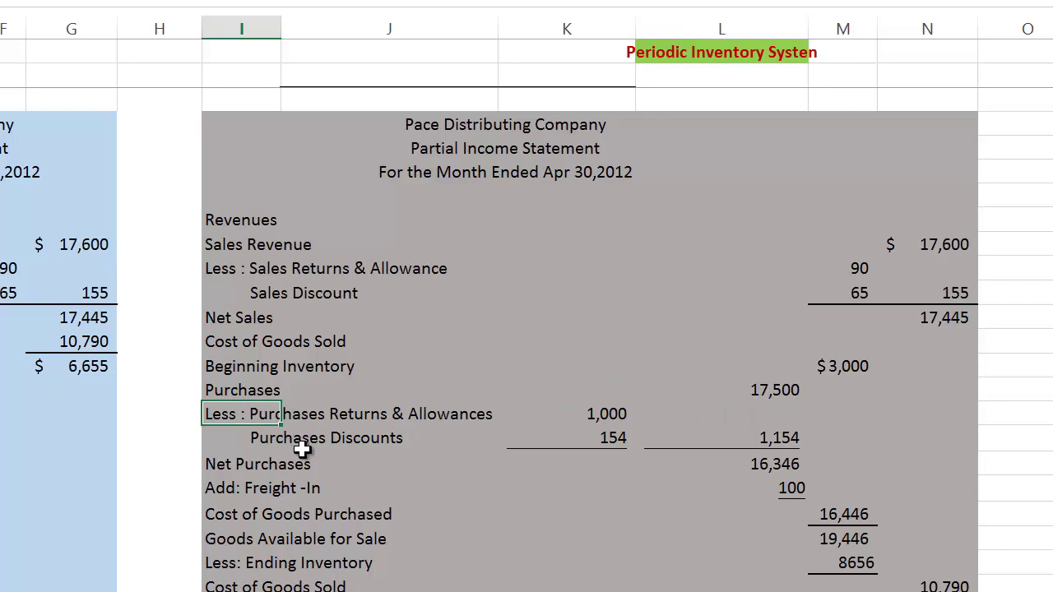
pyautogui.click(302, 443)
pyautogui.click(779, 438)
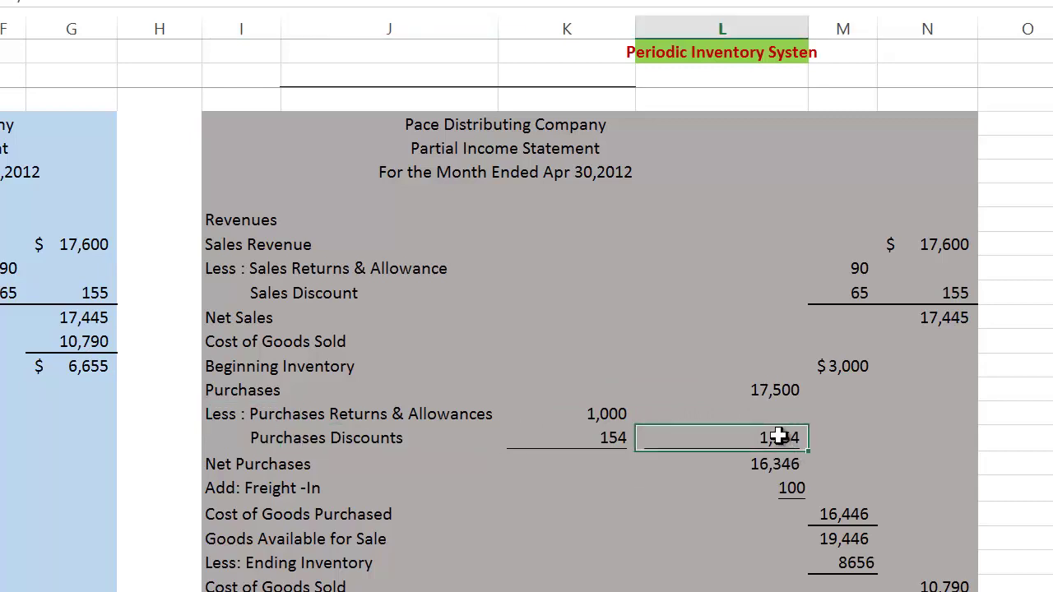
pyautogui.click(774, 393)
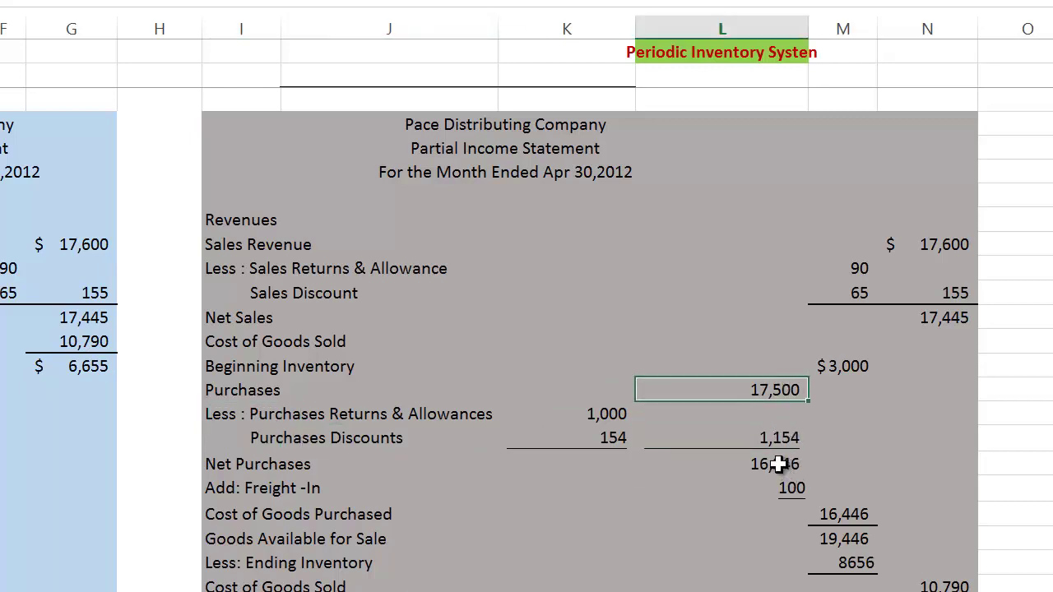
pyautogui.click(646, 467)
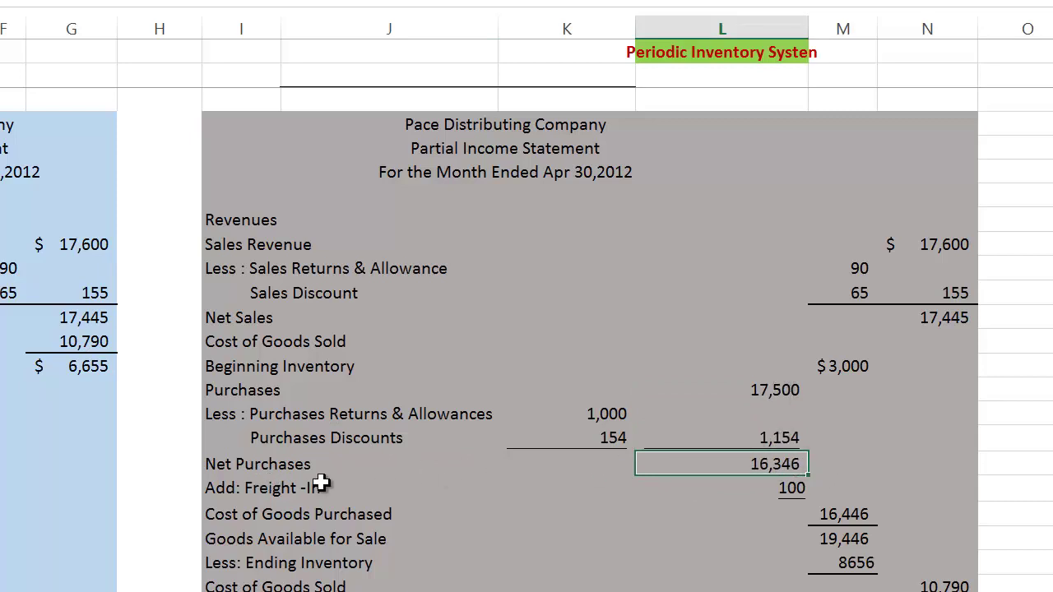
pyautogui.click(786, 486)
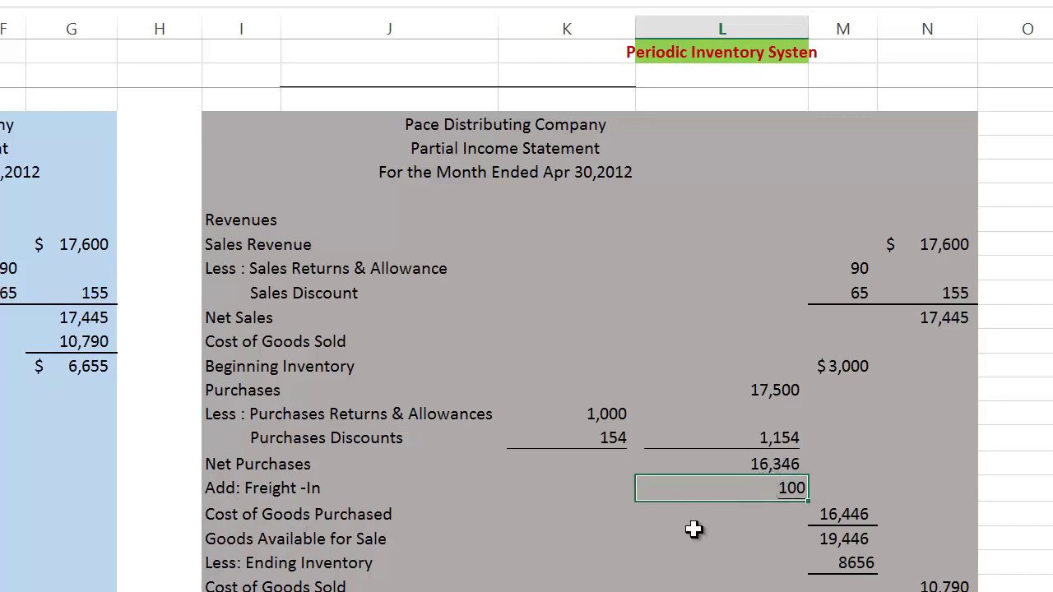
pyautogui.click(856, 513)
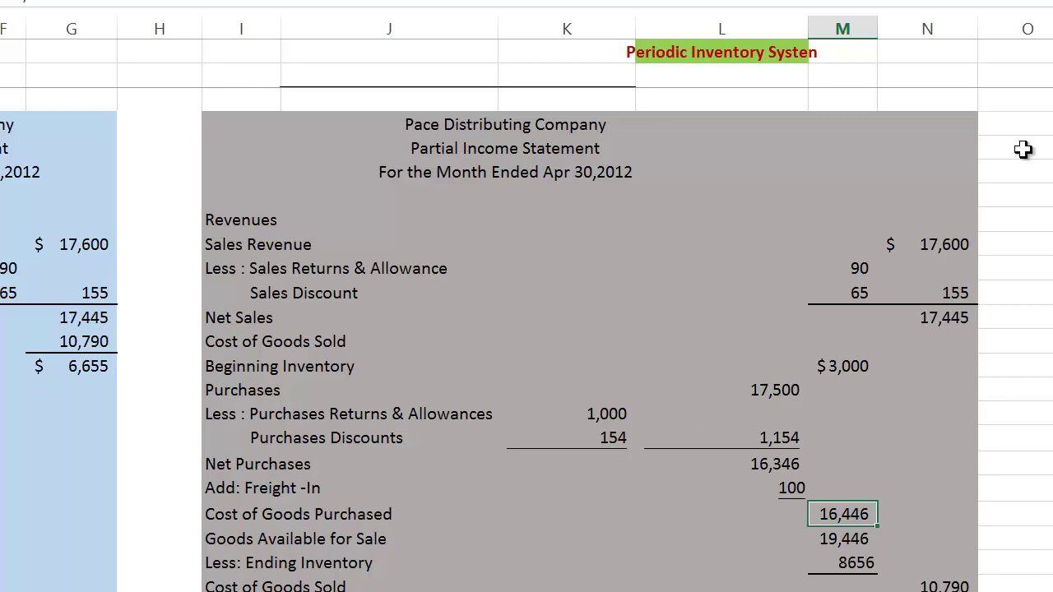
# Examine how Beginning Inventory and Cost of Goods Purchased make up Goods Available for Sale, dismissing the pop-up advertisement.
pyautogui.click(856, 365)
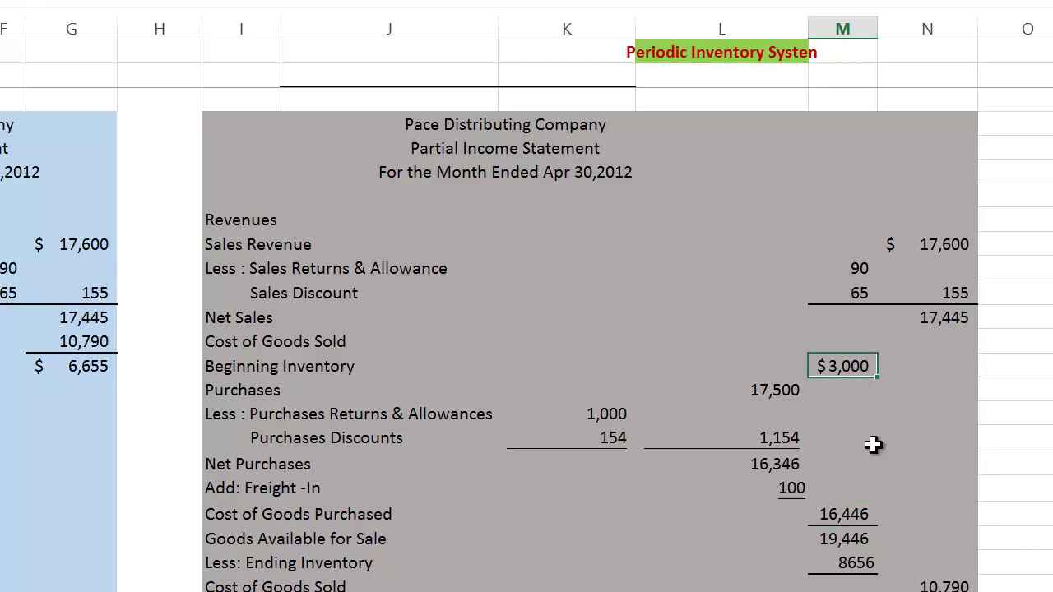
pyautogui.click(854, 515)
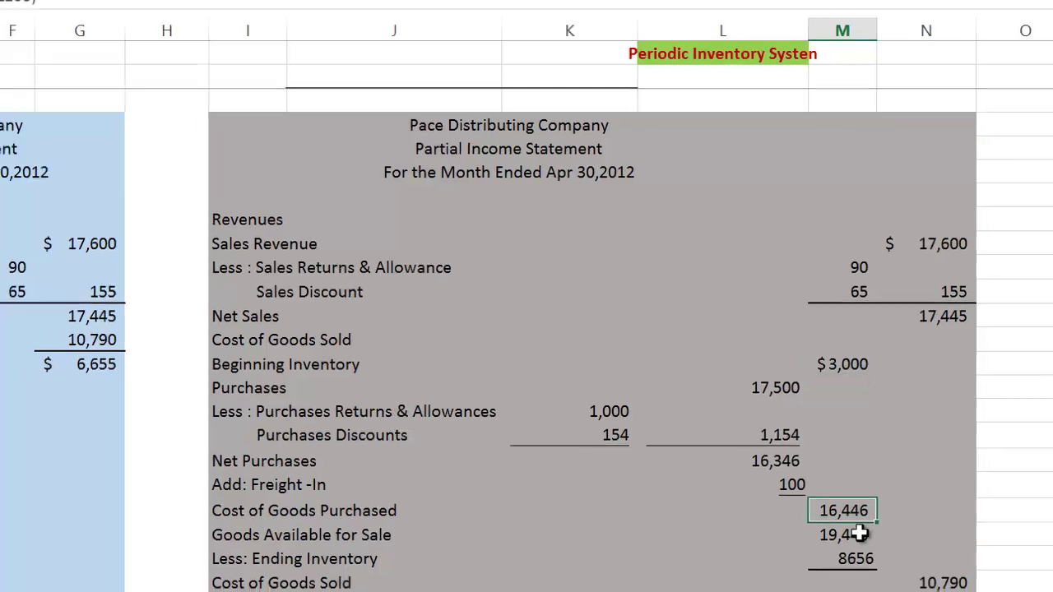
pyautogui.click(855, 536)
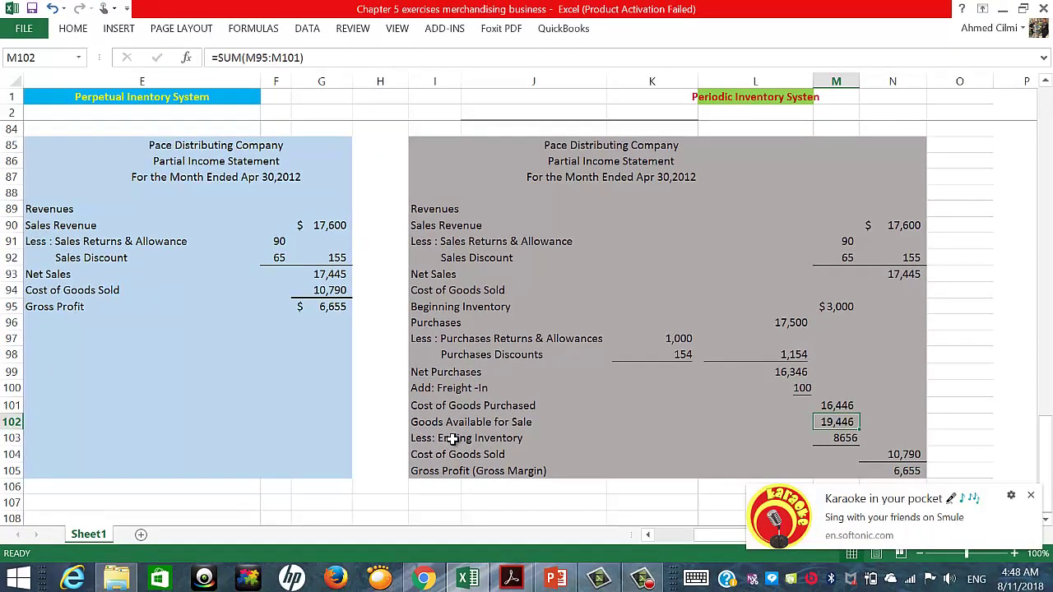
pyautogui.click(1035, 497)
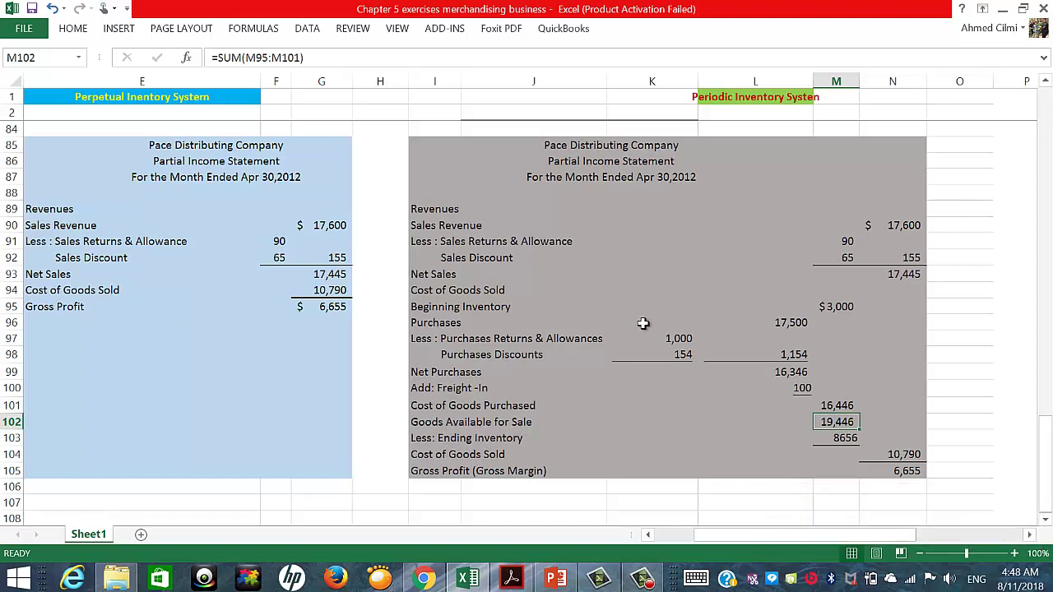
pyautogui.click(477, 426)
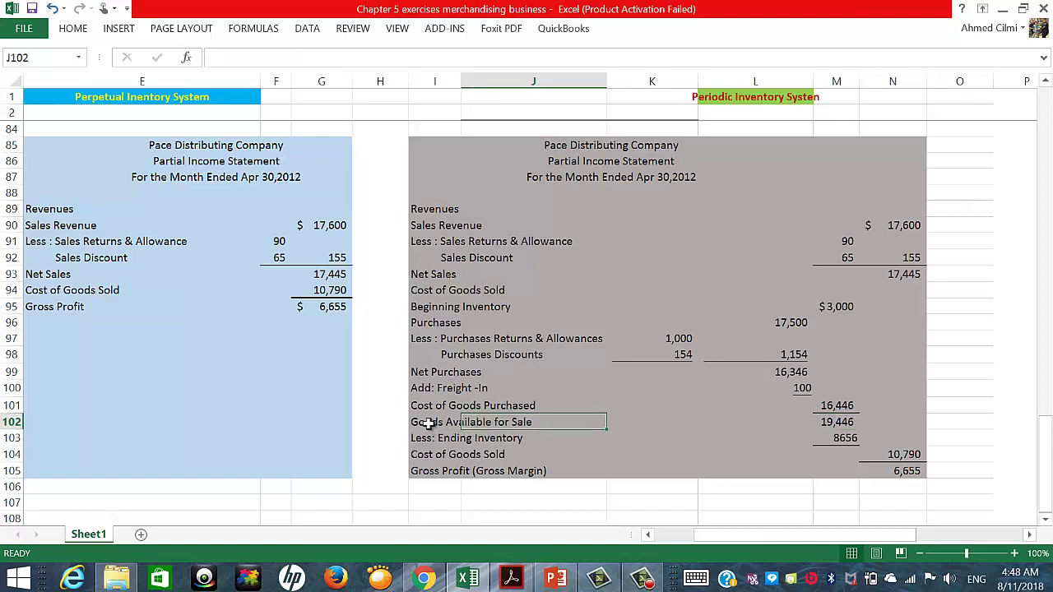
pyautogui.click(428, 424)
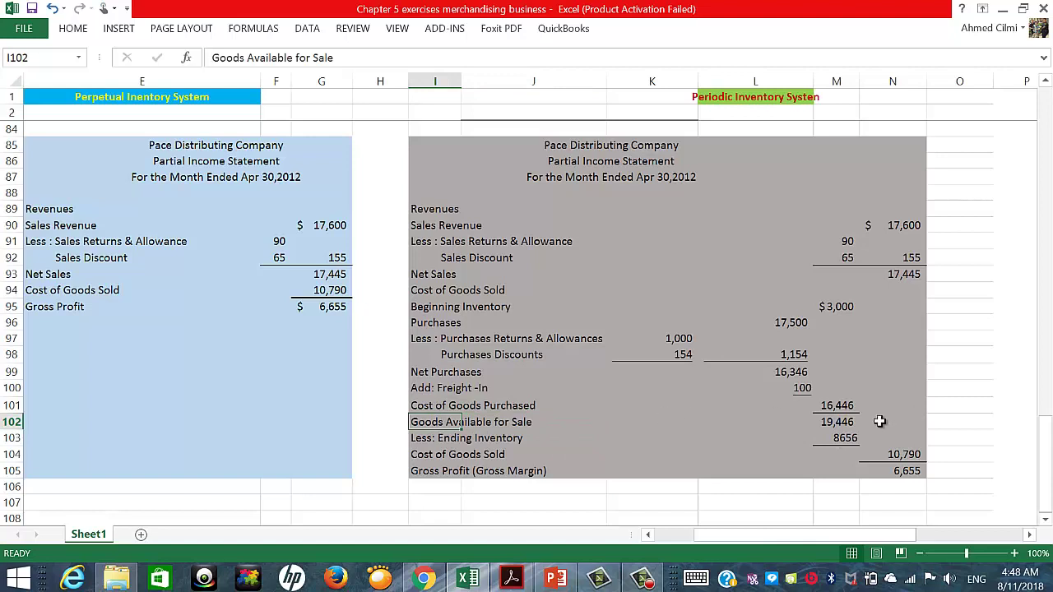
pyautogui.click(843, 422)
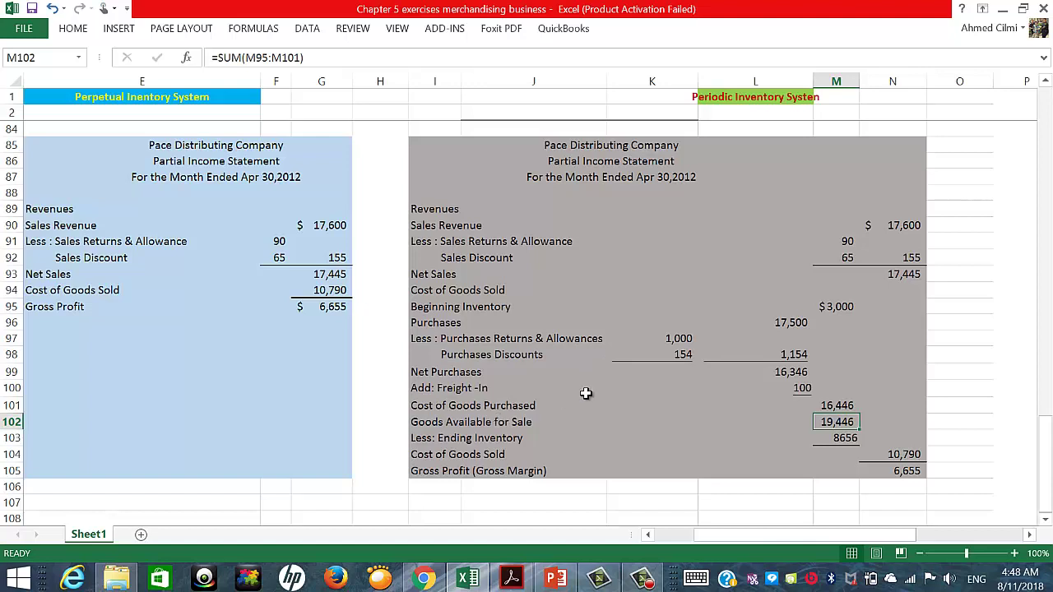
# Examine Ending Inventory and the resulting Cost of Goods Sold on the periodic partial income statement.
pyautogui.scroll(2, 596, 383)
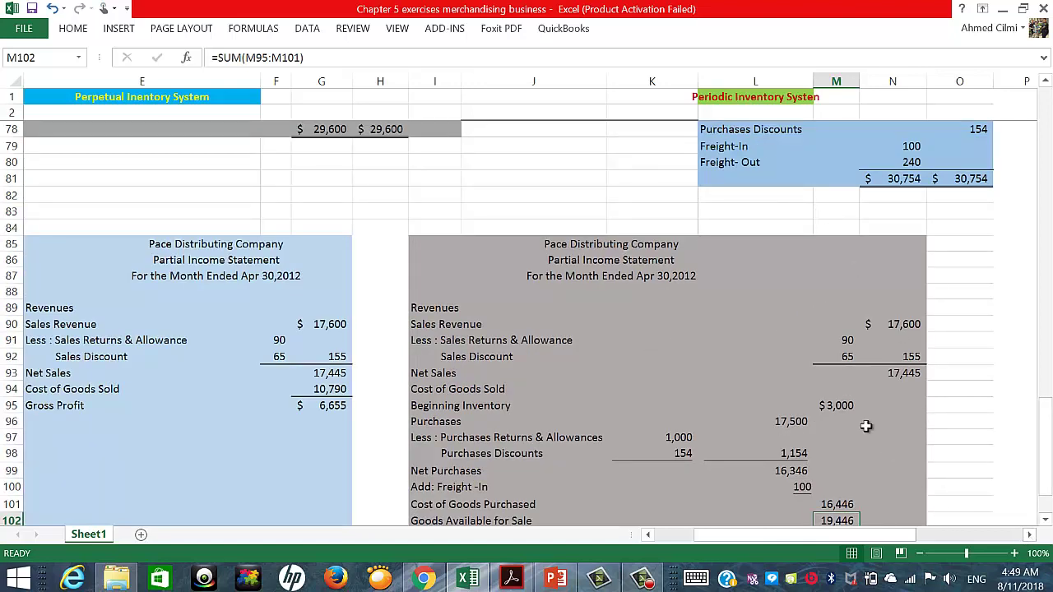
pyautogui.scroll(-2, 866, 426)
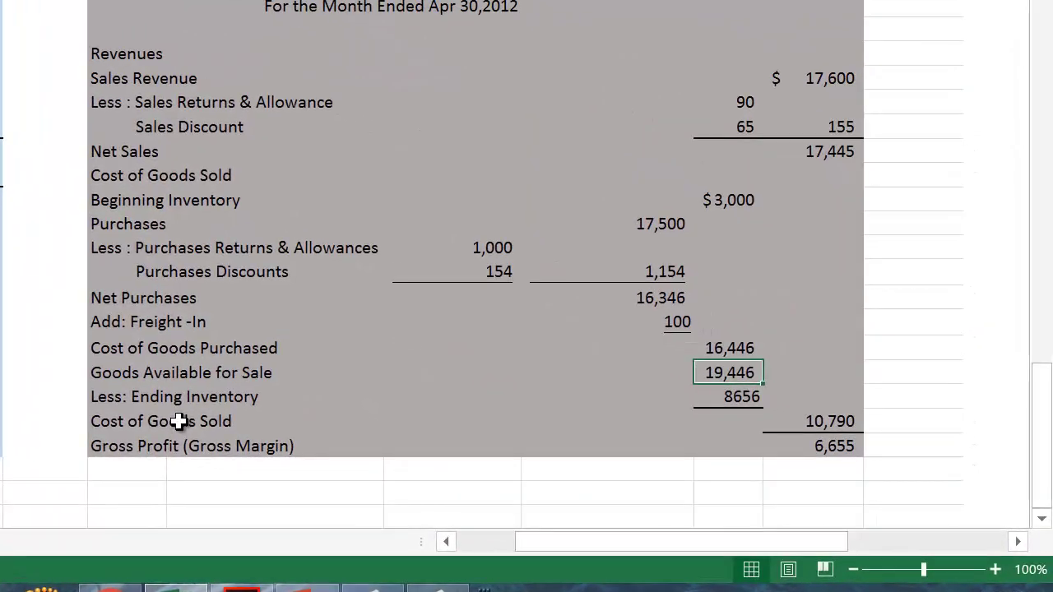
pyautogui.click(179, 421)
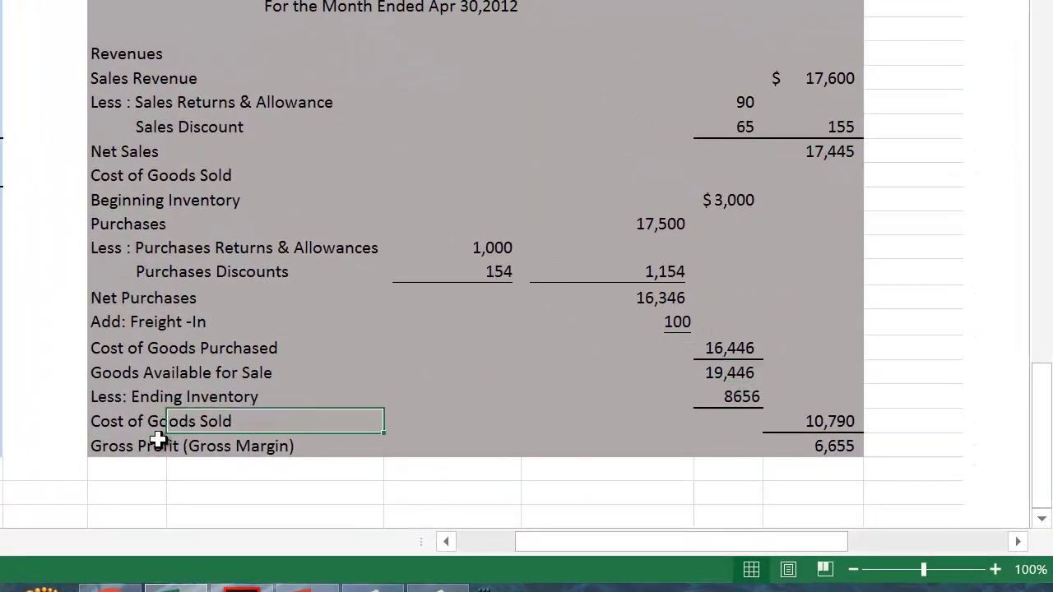
pyautogui.click(188, 397)
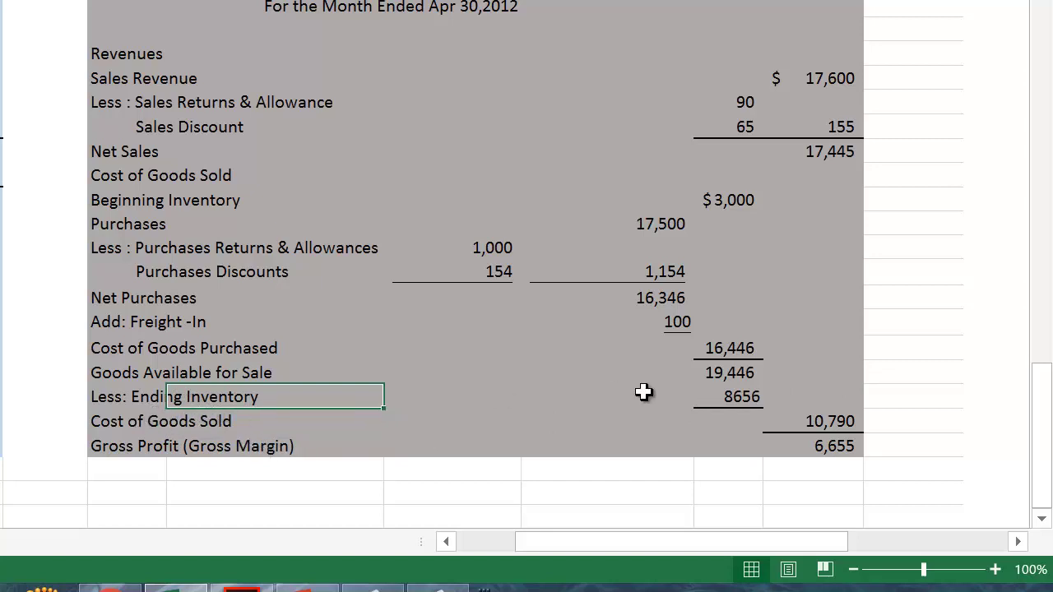
pyautogui.click(817, 423)
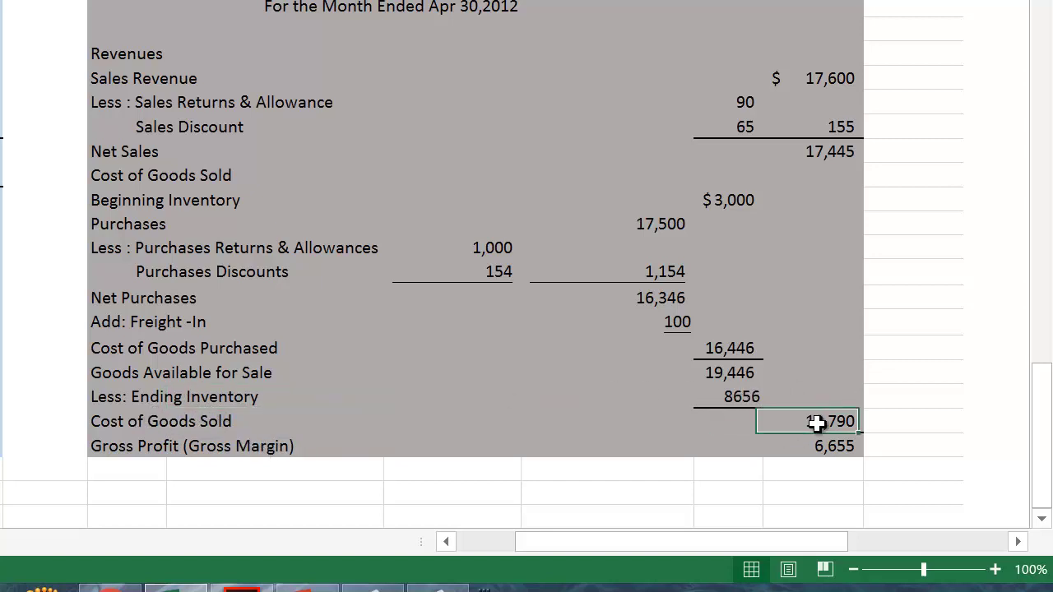
pyautogui.click(744, 396)
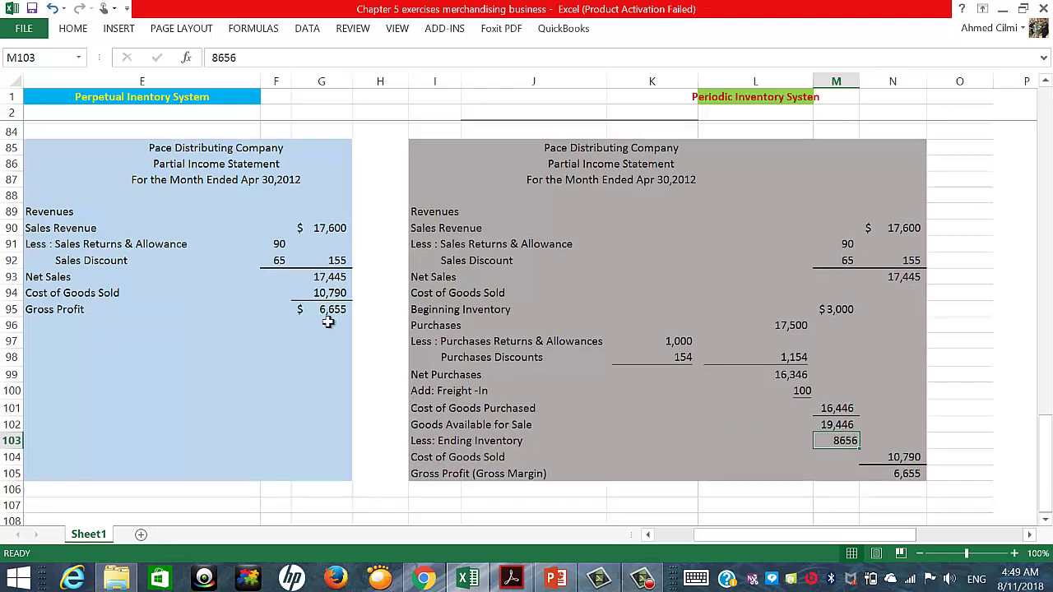
# Trace the periodic statement's Ending Inventory amount back to Merchandise Inventory in the perpetual trial balance.
pyautogui.scroll(7, 321, 313)
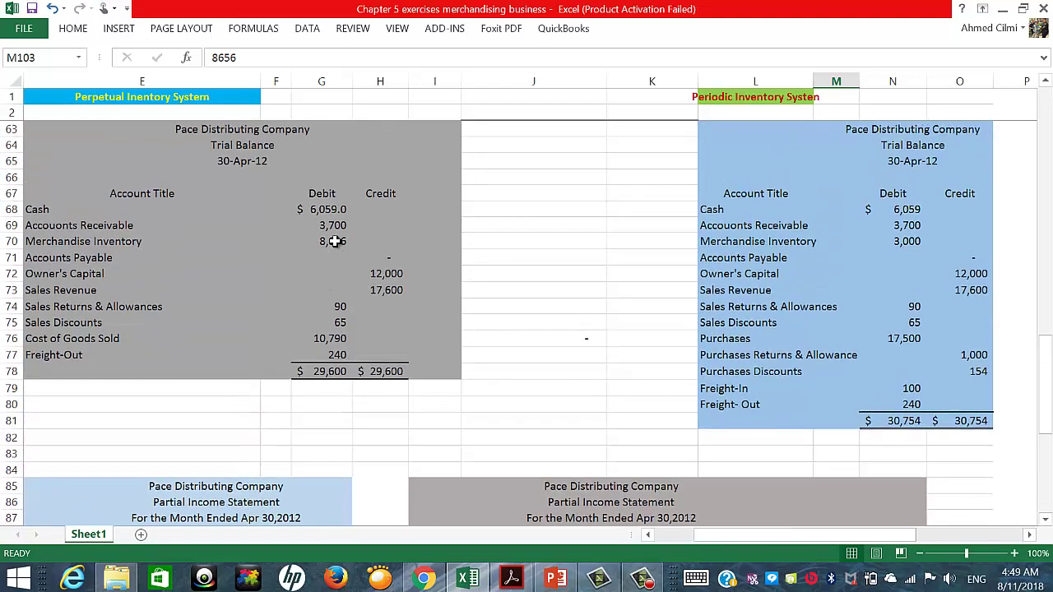
pyautogui.click(336, 240)
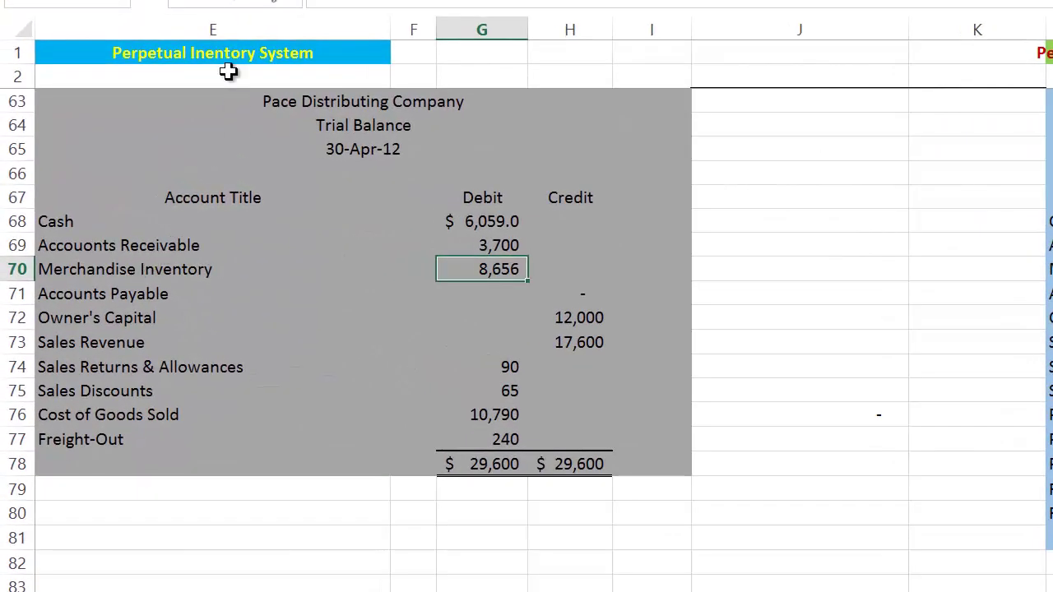
pyautogui.click(130, 52)
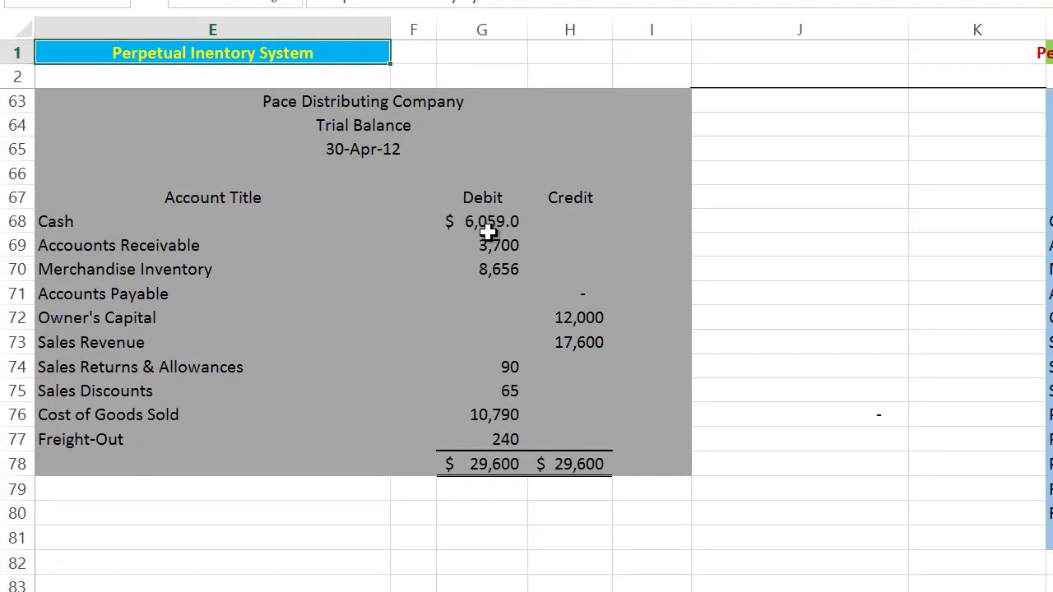
pyautogui.click(485, 274)
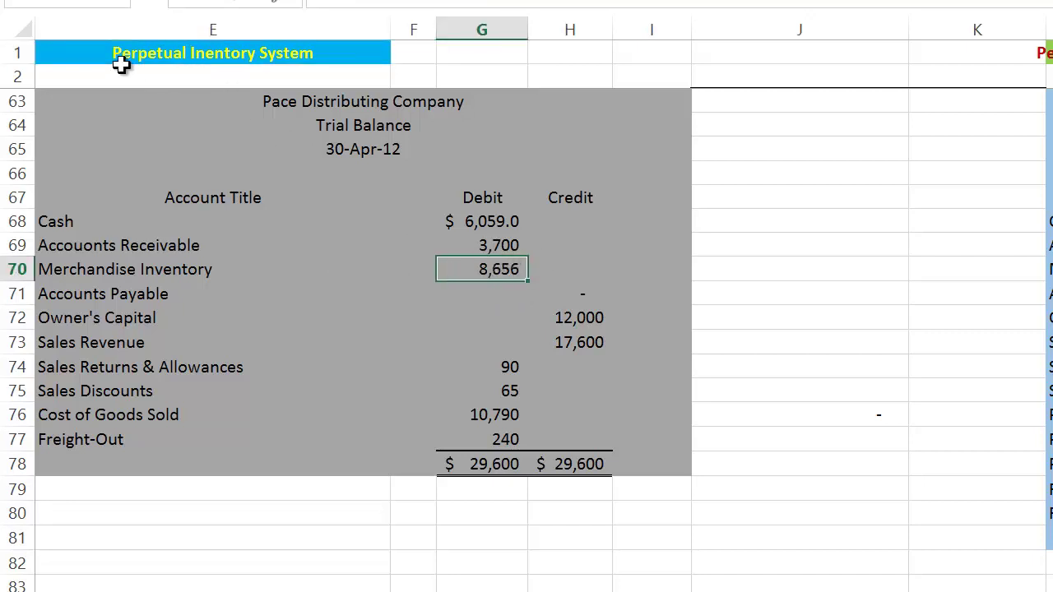
pyautogui.click(84, 270)
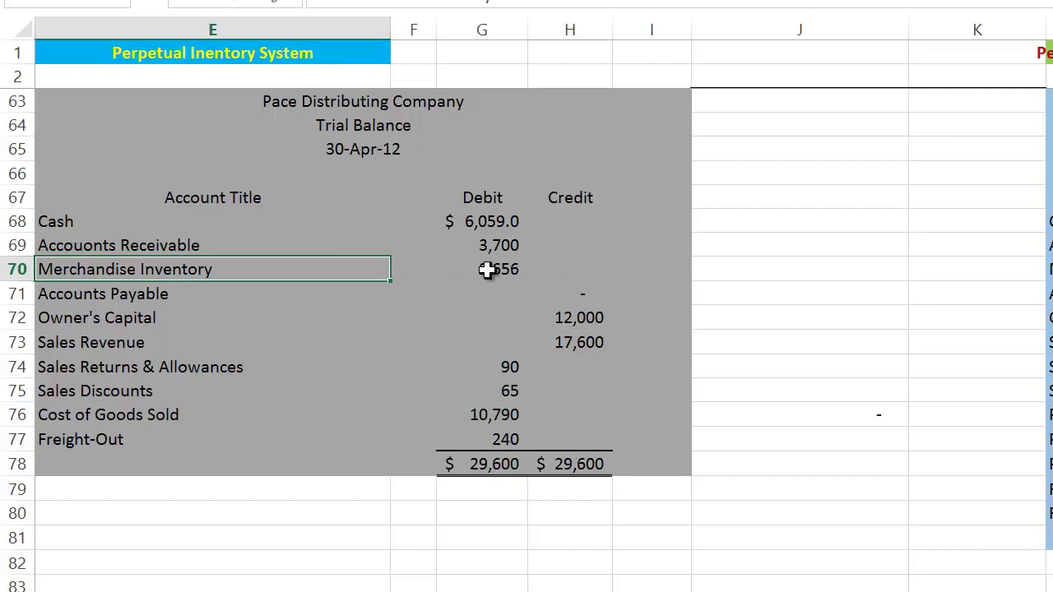
pyautogui.click(486, 271)
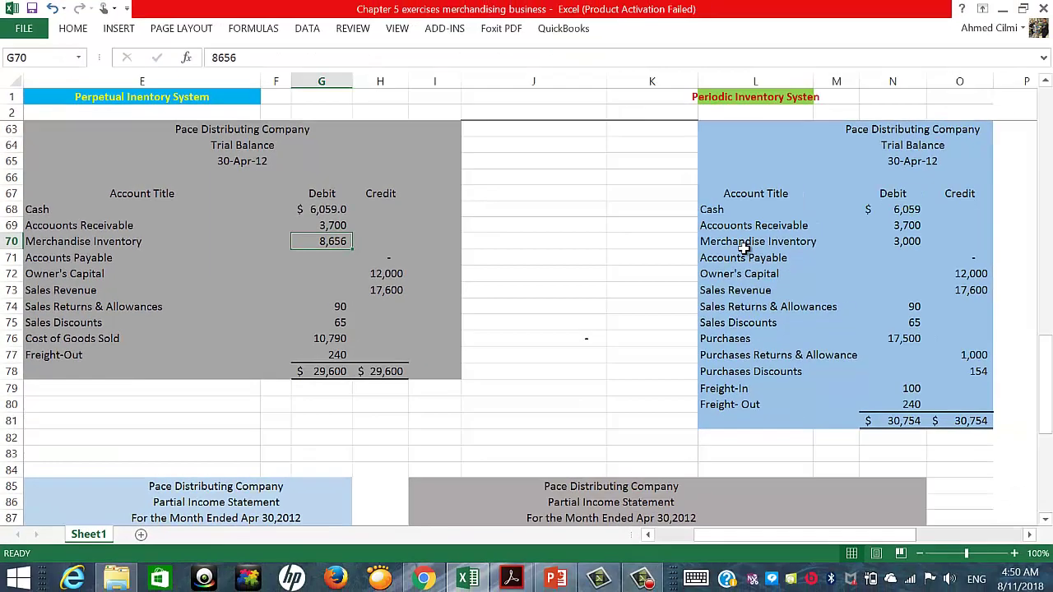
# Compare Cost of Goods Sold and Gross Profit between the perpetual and periodic partial income statements.
pyautogui.scroll(-1, 1049, 317)
pyautogui.scroll(-6, 718, 276)
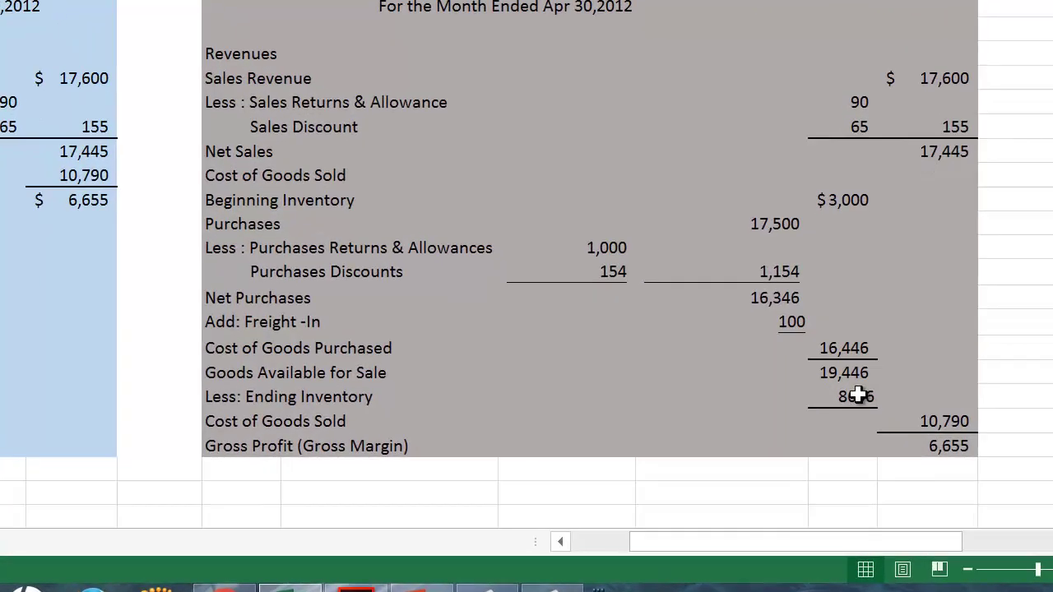
pyautogui.click(841, 438)
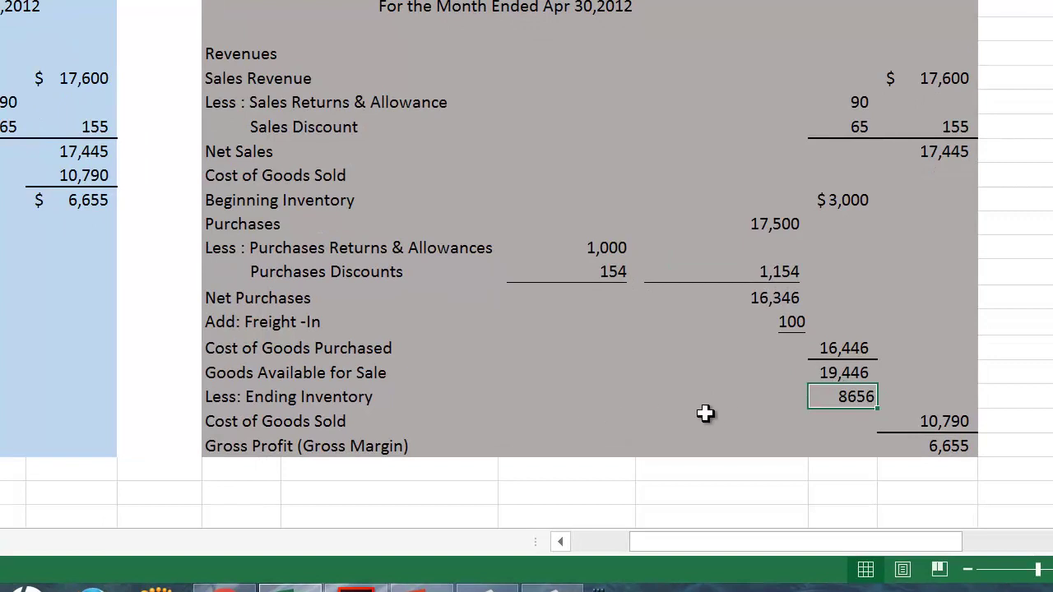
pyautogui.click(943, 420)
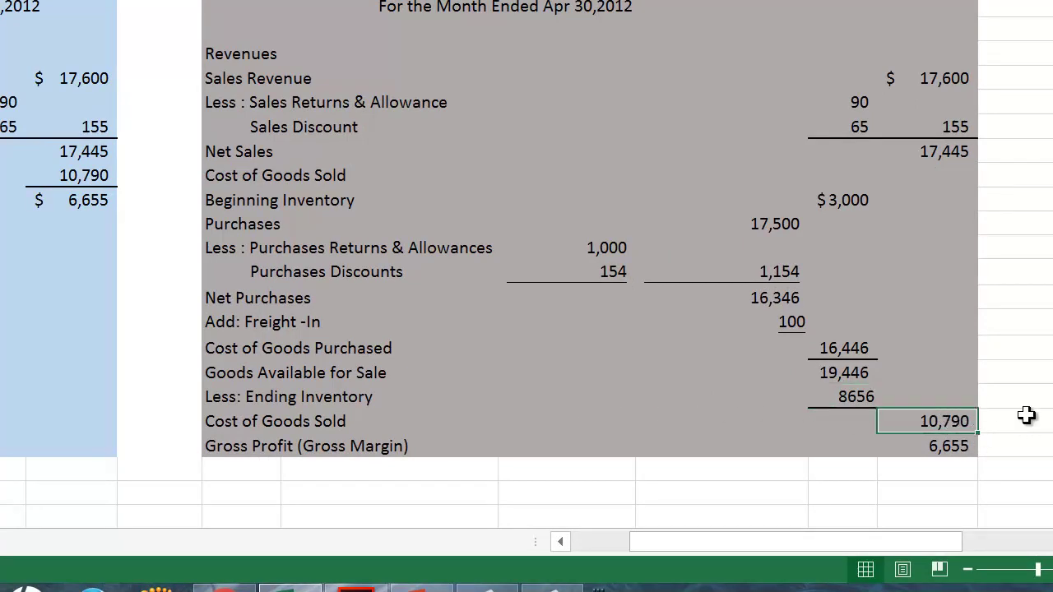
pyautogui.click(89, 176)
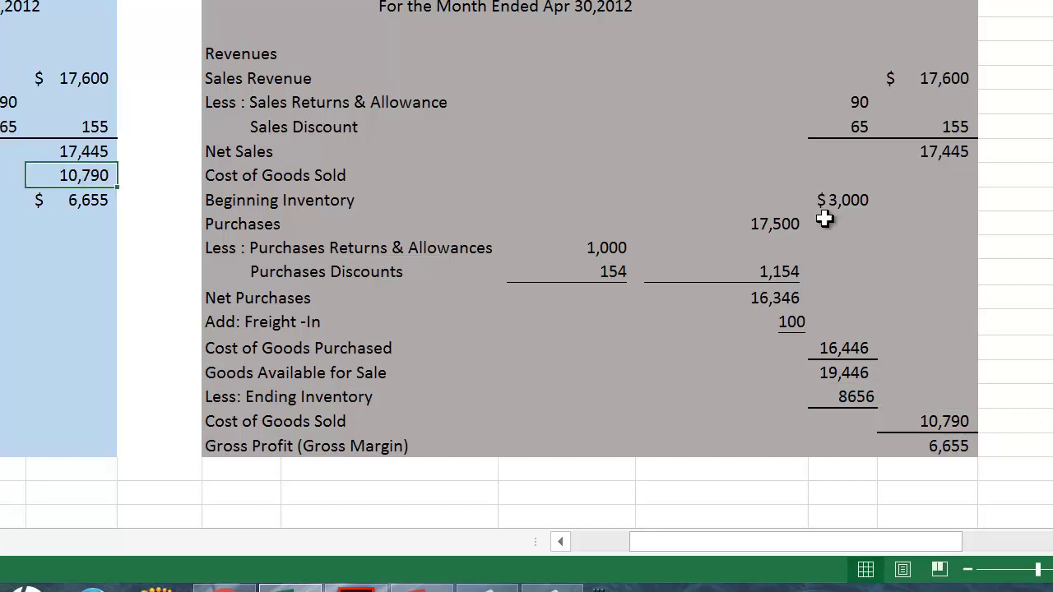
pyautogui.click(944, 421)
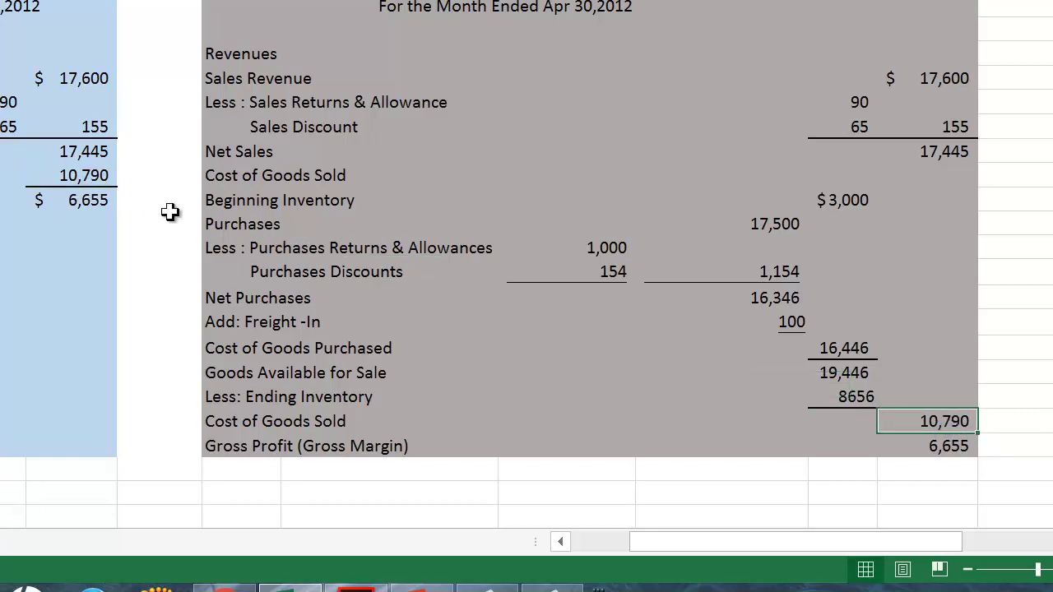
pyautogui.click(76, 175)
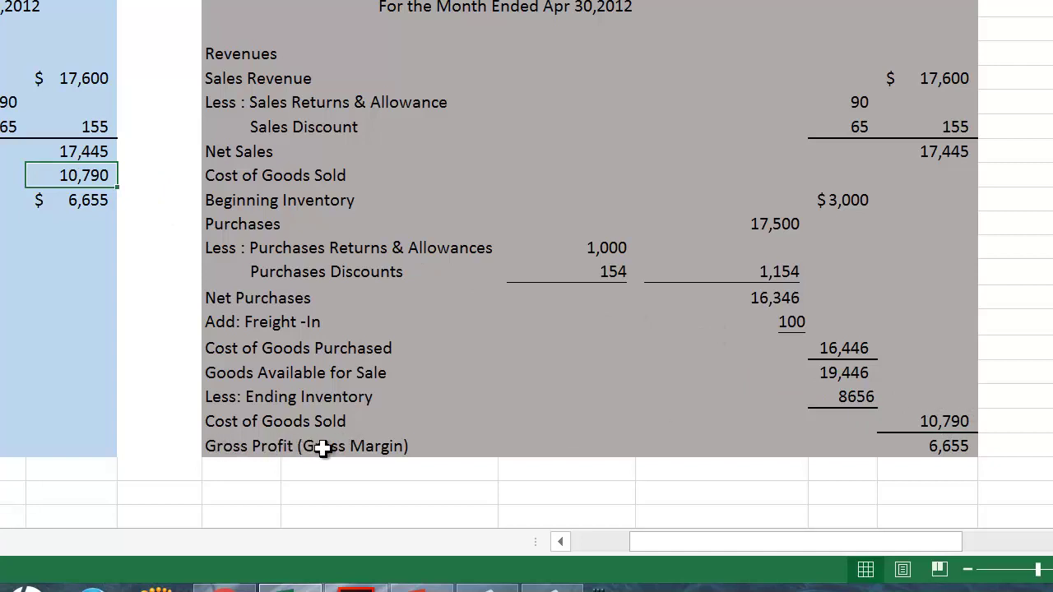
pyautogui.click(945, 446)
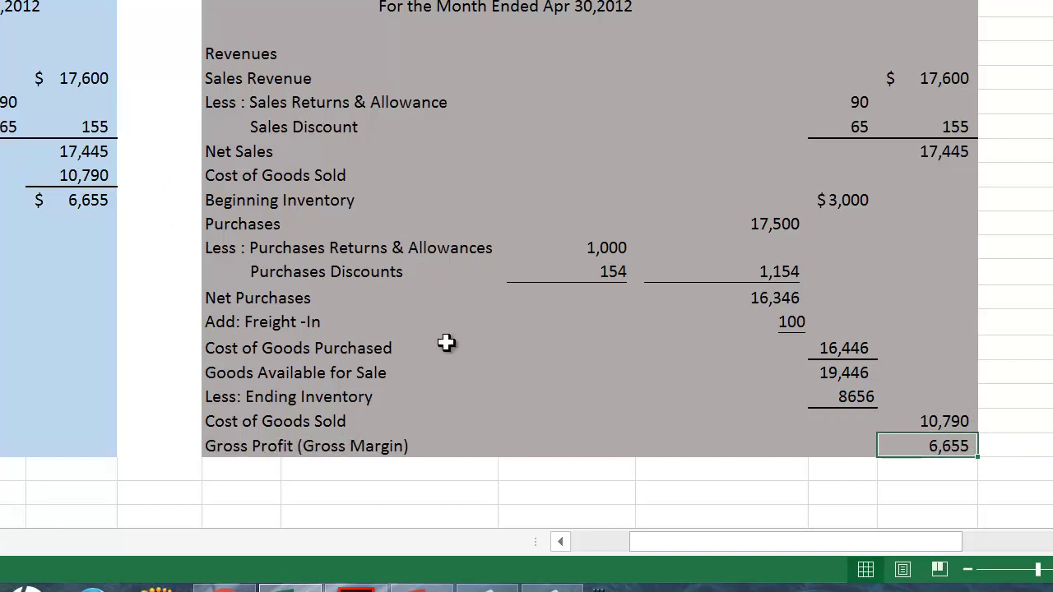
pyautogui.click(73, 199)
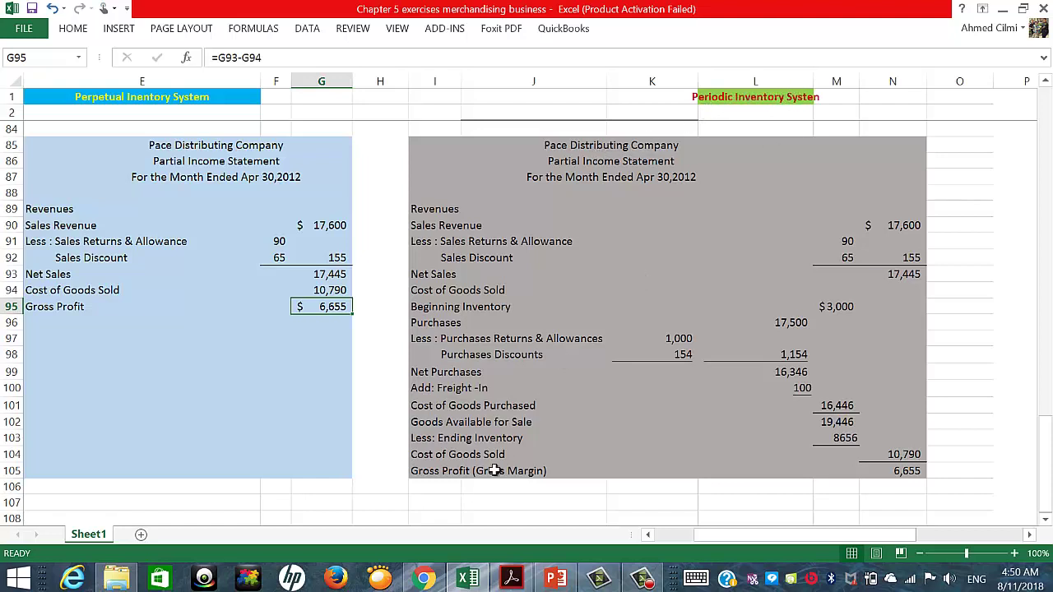
# Recheck how Ending Inventory is deducted from Goods Available for Sale to reach the periodic statement's Cost of Goods Sold.
pyautogui.click(452, 439)
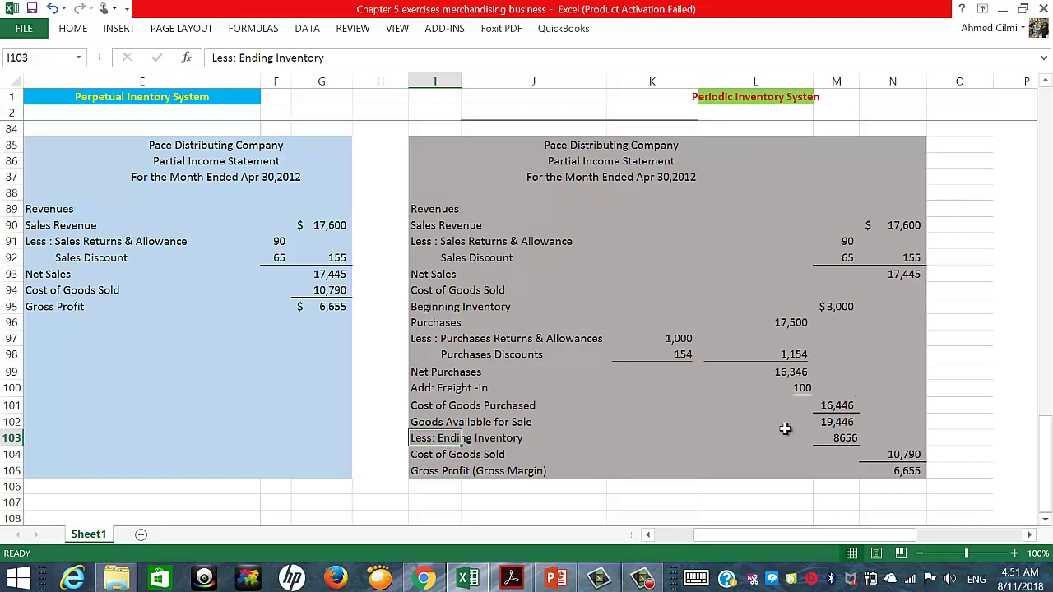
pyautogui.click(844, 438)
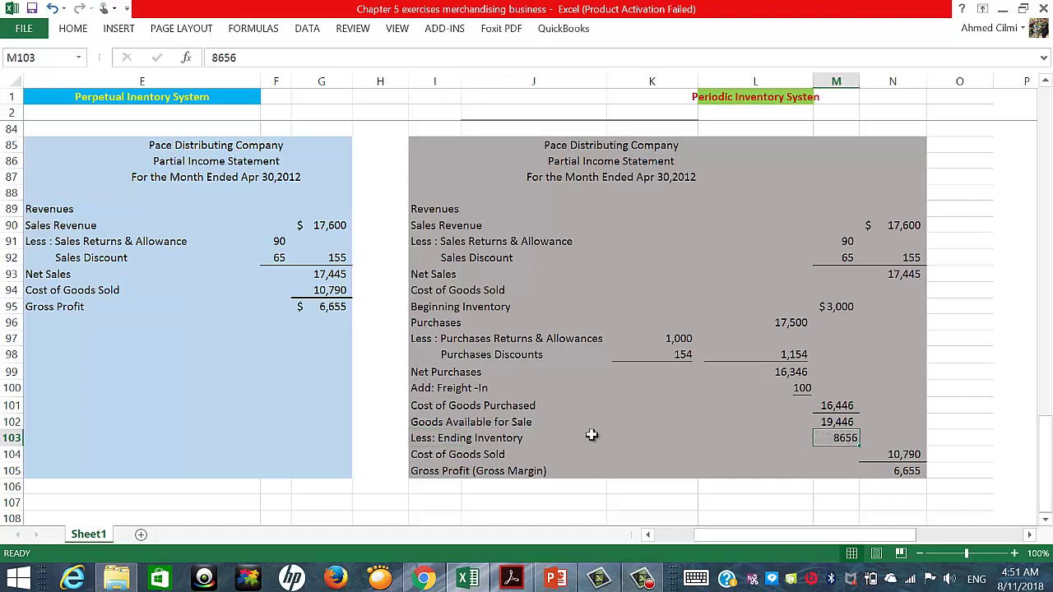
pyautogui.click(903, 454)
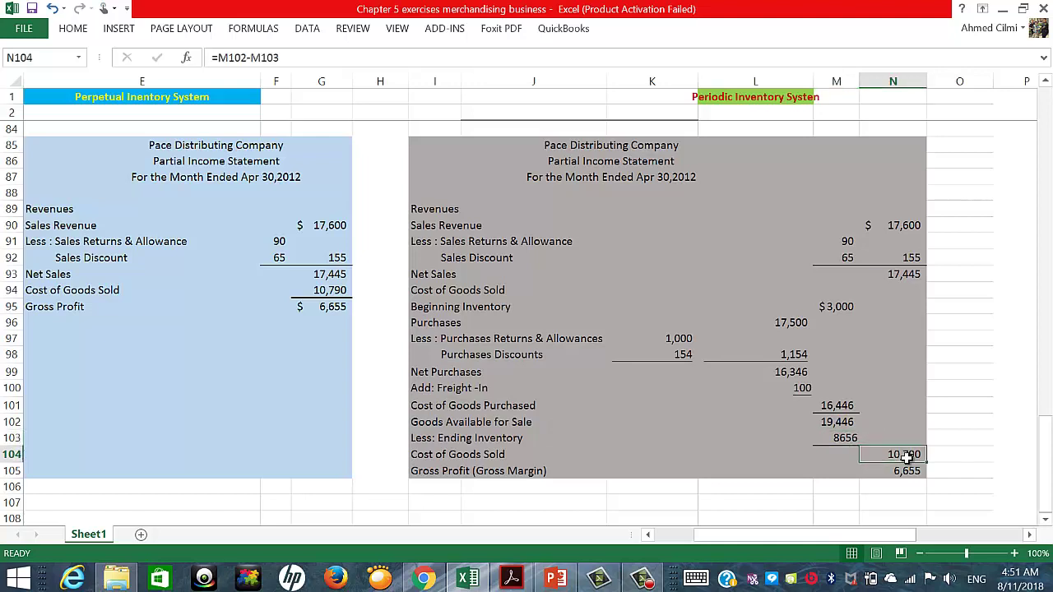